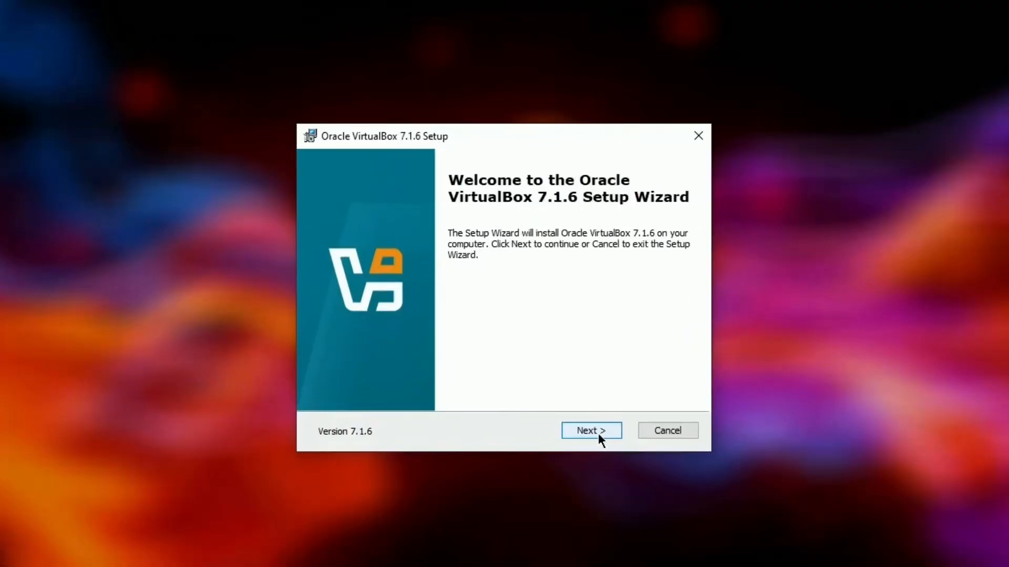
# - Start the VirtualBox 7.1.6 setup and accept the licence agreement terms to reach the custom setup options
pyautogui.click(598, 433)
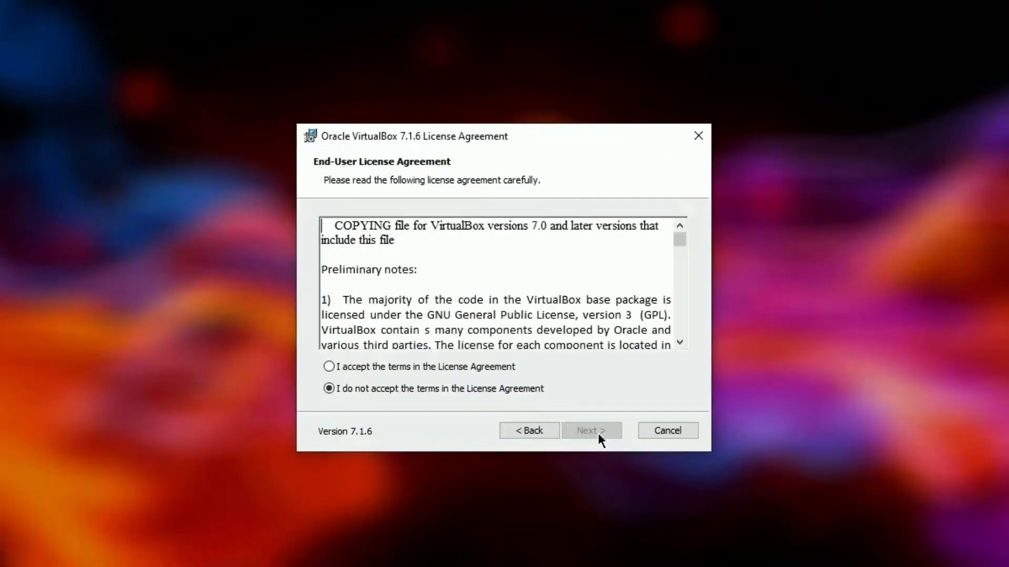
pyautogui.click(496, 365)
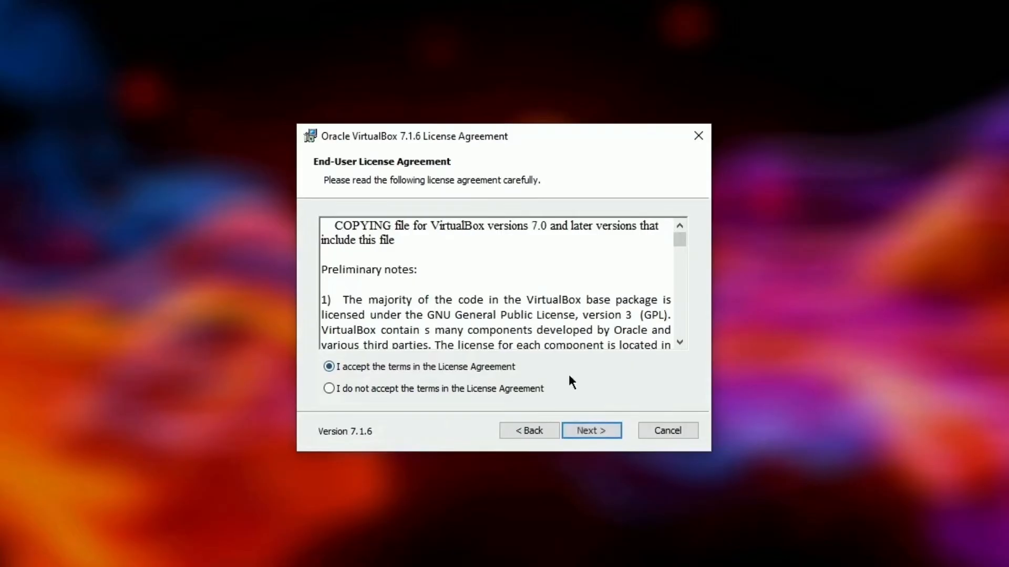
pyautogui.click(587, 429)
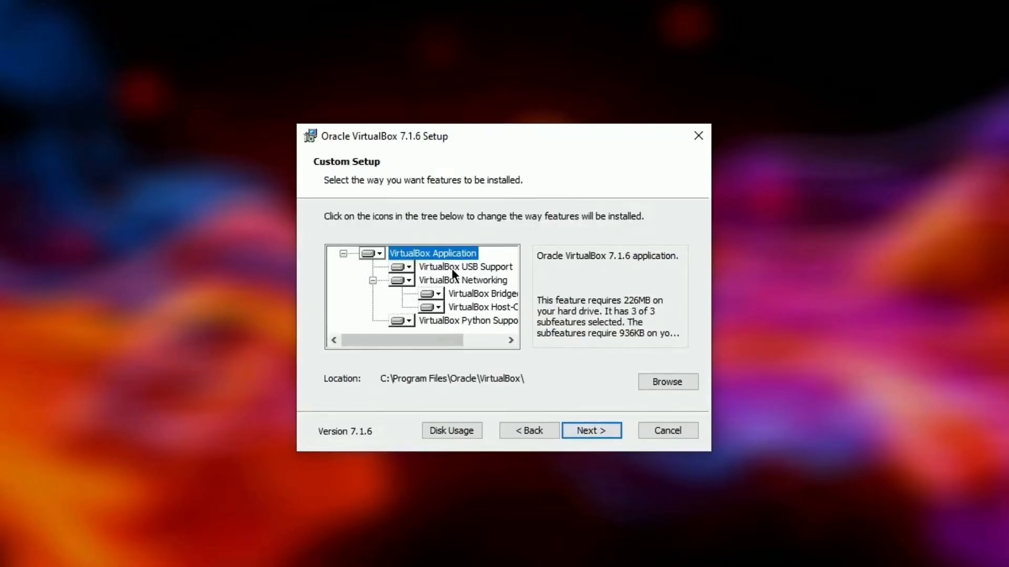
# - Change the installation location to C:\Meus Apps\VirtualBox\ and reopen the destination folder chooser to review the drive selection
pyautogui.click(667, 382)
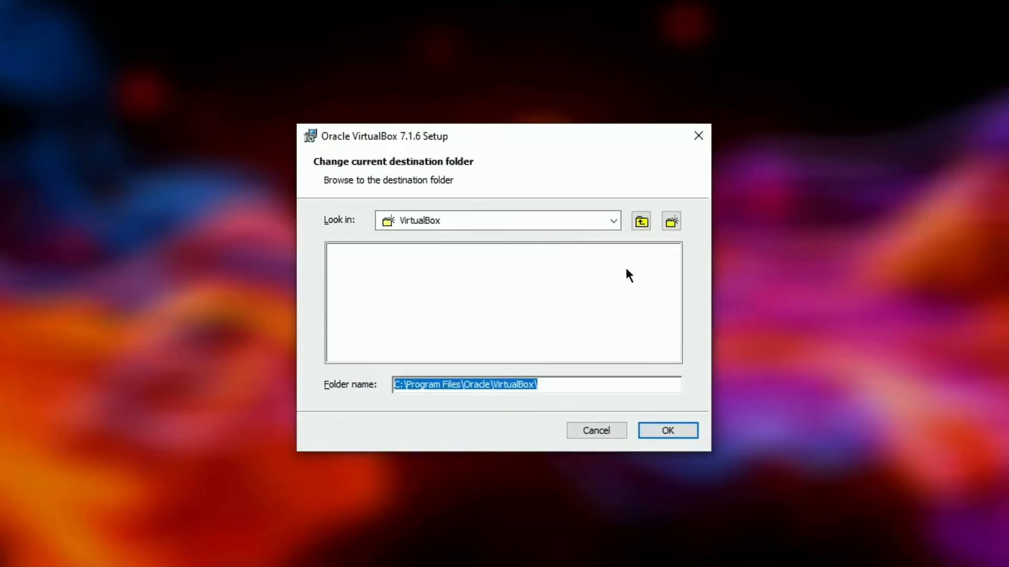
pyautogui.click(642, 222)
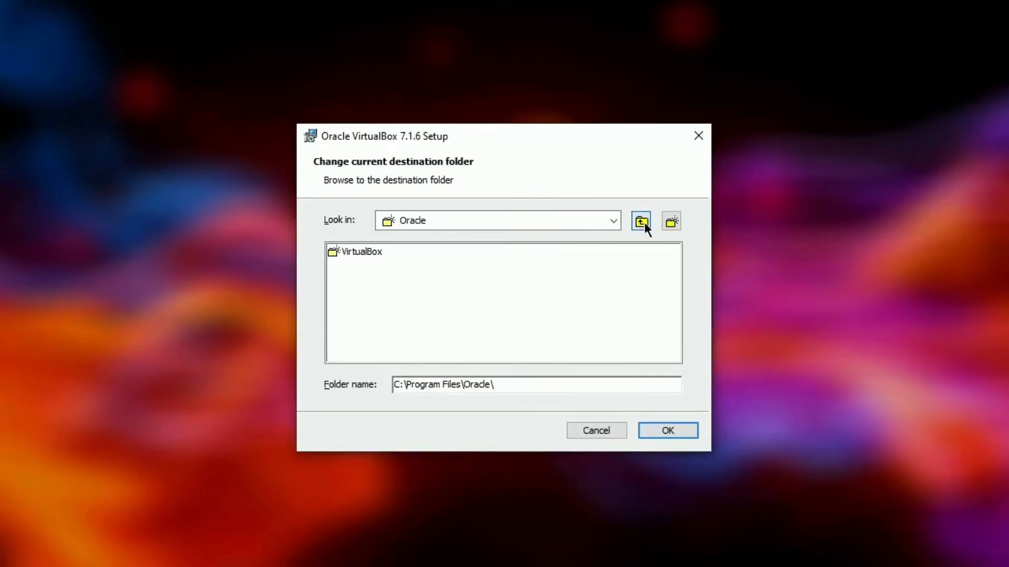
pyautogui.click(618, 217)
pyautogui.click(499, 239)
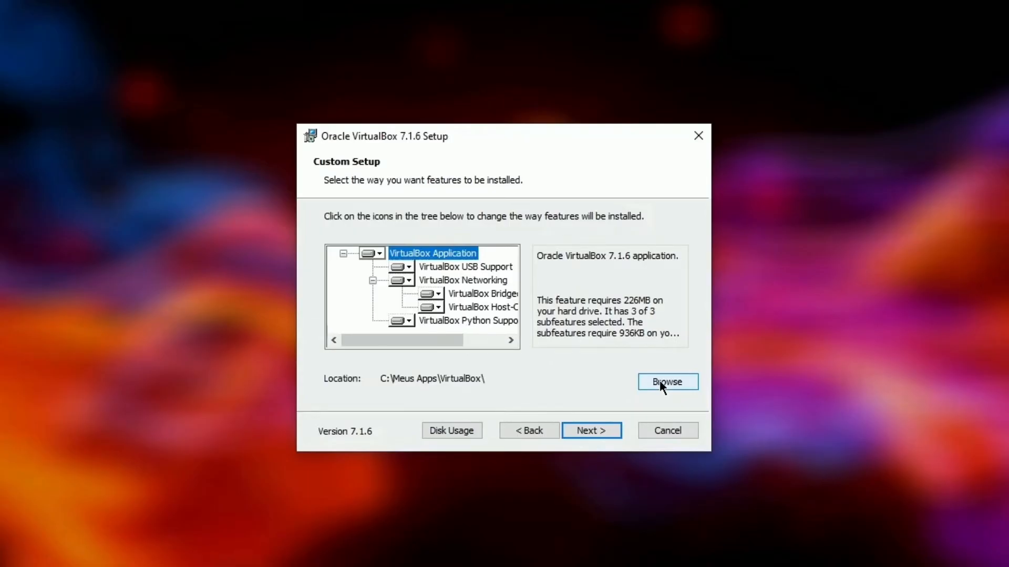
pyautogui.click(660, 382)
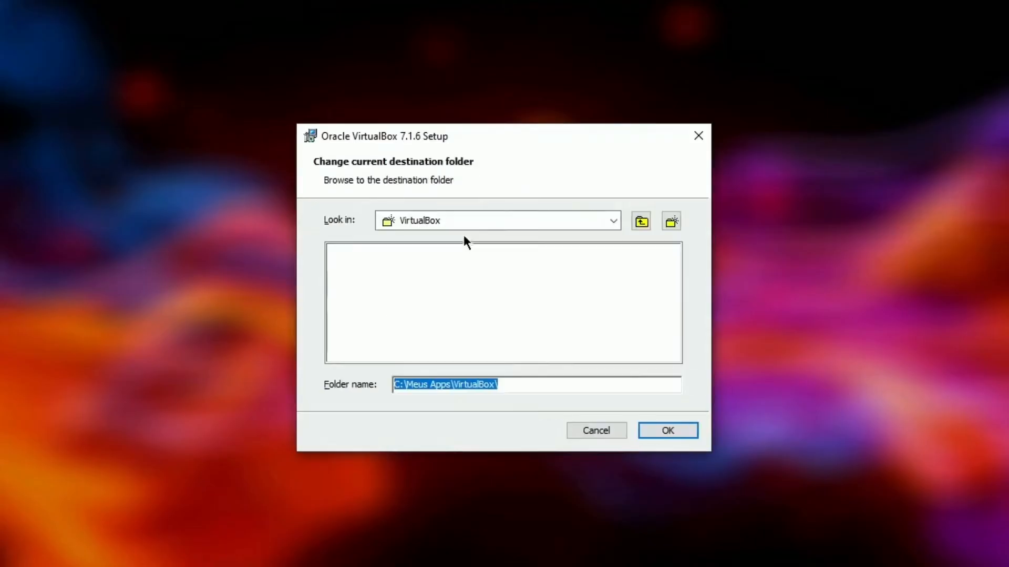
pyautogui.click(614, 222)
pyautogui.click(505, 232)
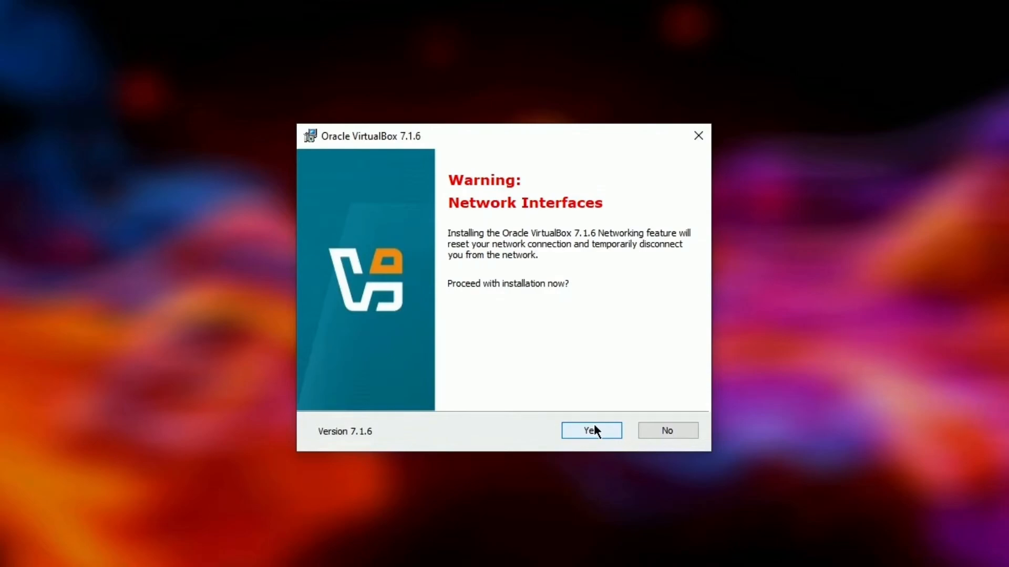
# - Proceed past the network and Python dependency warnings, install with all shortcut options, and finish setup without starting VirtualBox
pyautogui.click(596, 431)
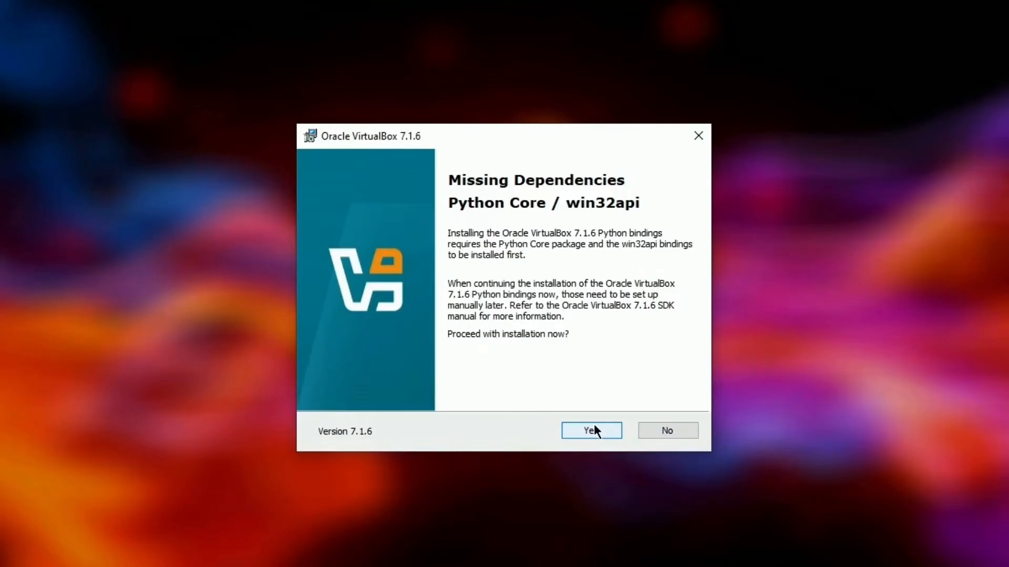
pyautogui.click(596, 431)
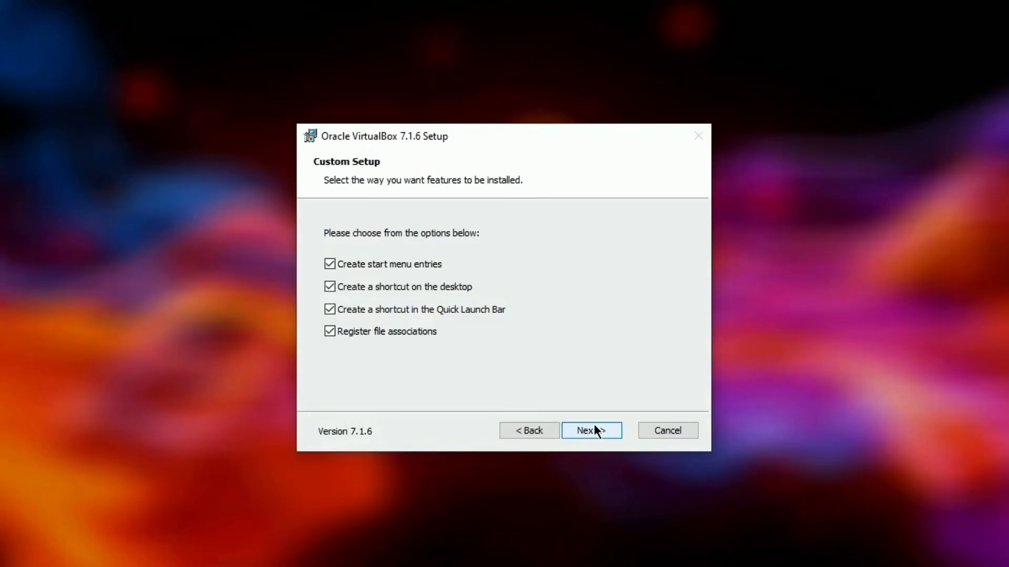
pyautogui.click(595, 428)
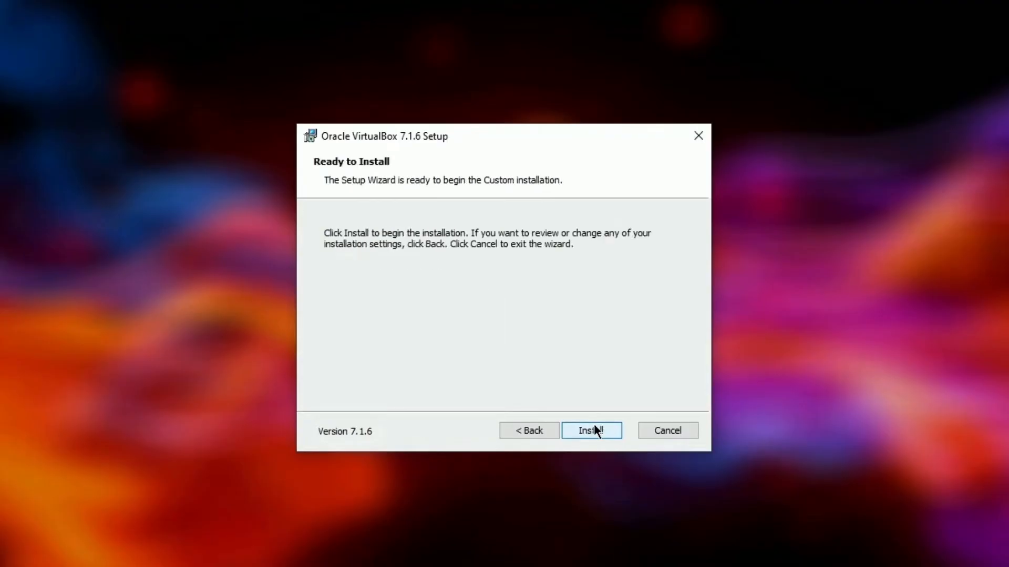
pyautogui.click(595, 429)
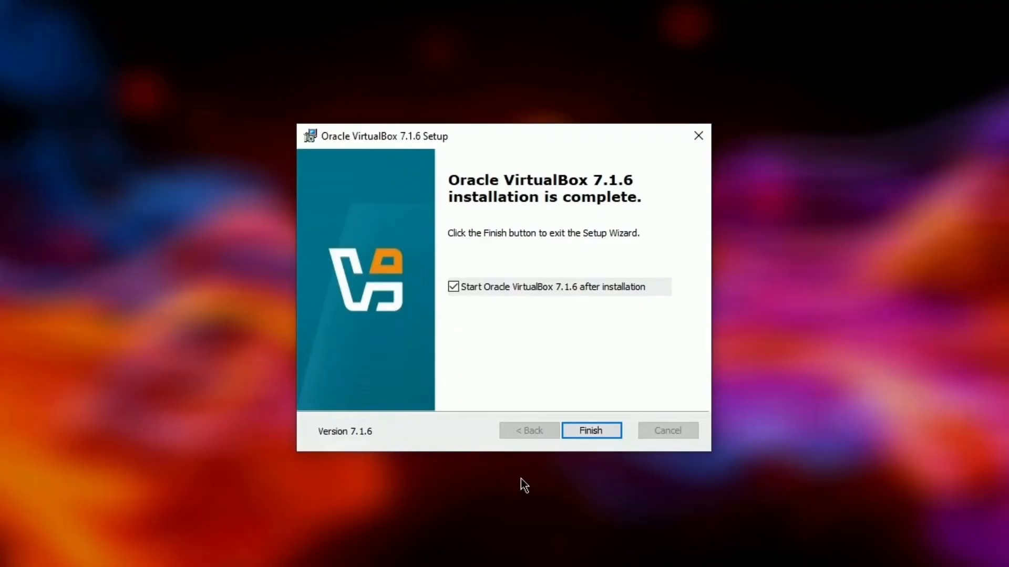
pyautogui.click(519, 288)
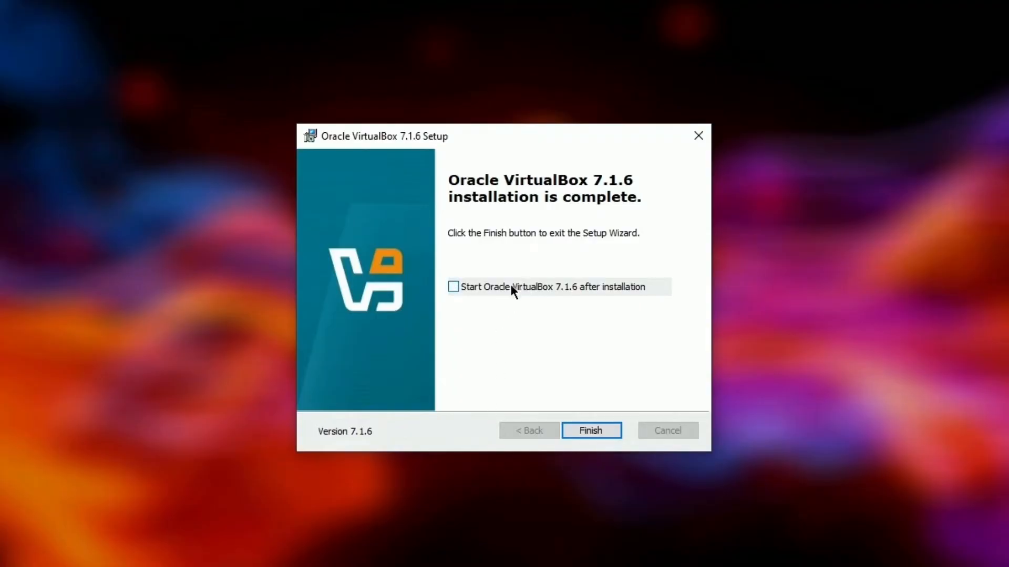
pyautogui.click(590, 431)
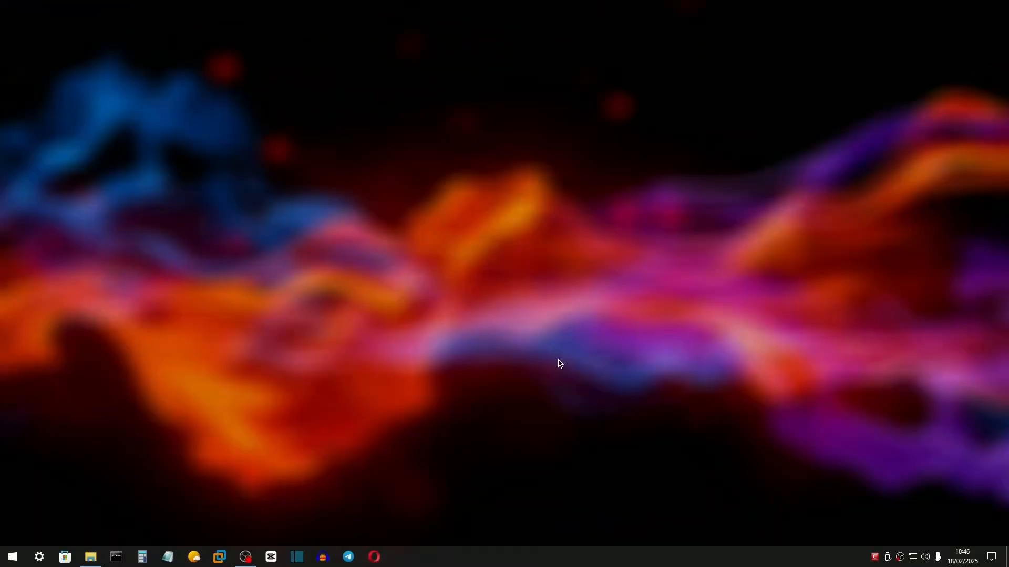
# - Install Oracle_VirtualBox_Extension_Pack-7.1.6.vbox-extpack from the Downloads folder and agree to its licence
pyautogui.click(91, 556)
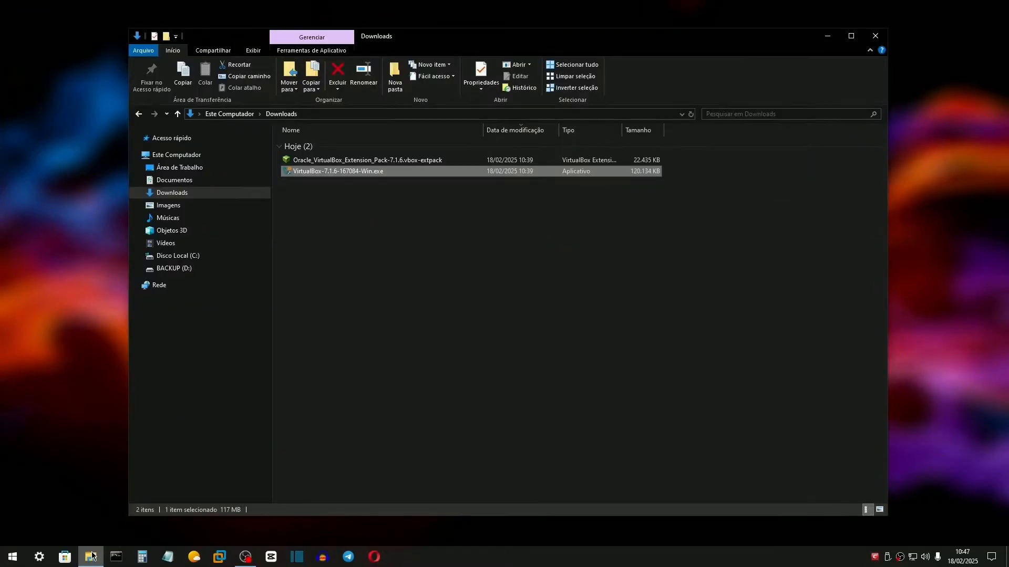
pyautogui.click(415, 161)
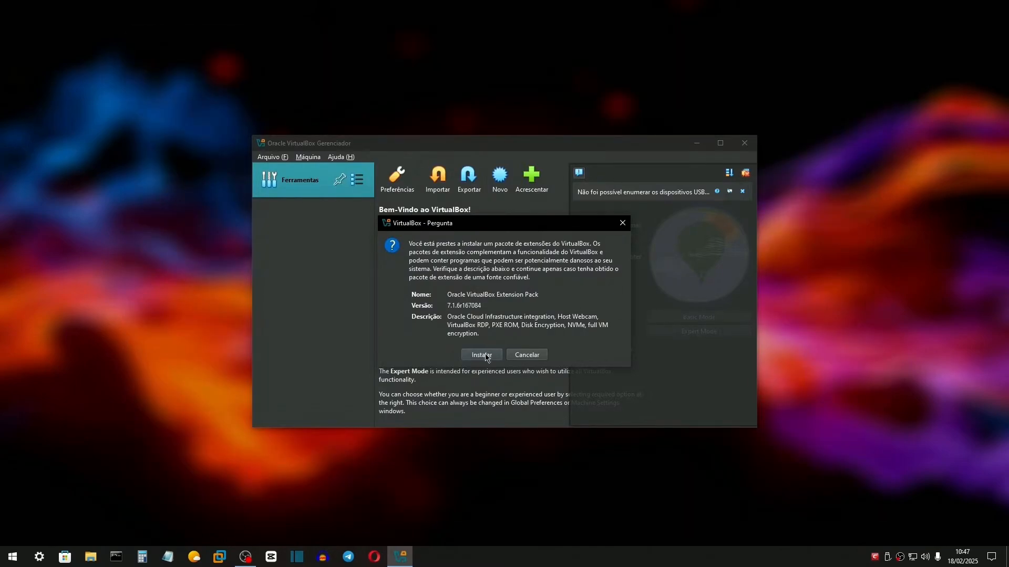
pyautogui.click(485, 358)
pyautogui.scroll(-20, 591, 321)
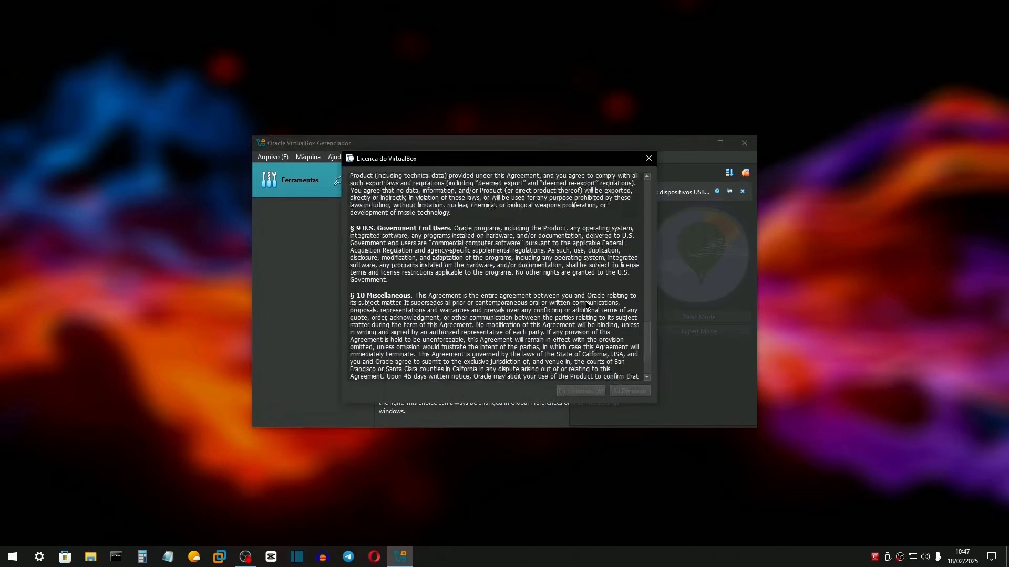
pyautogui.click(578, 390)
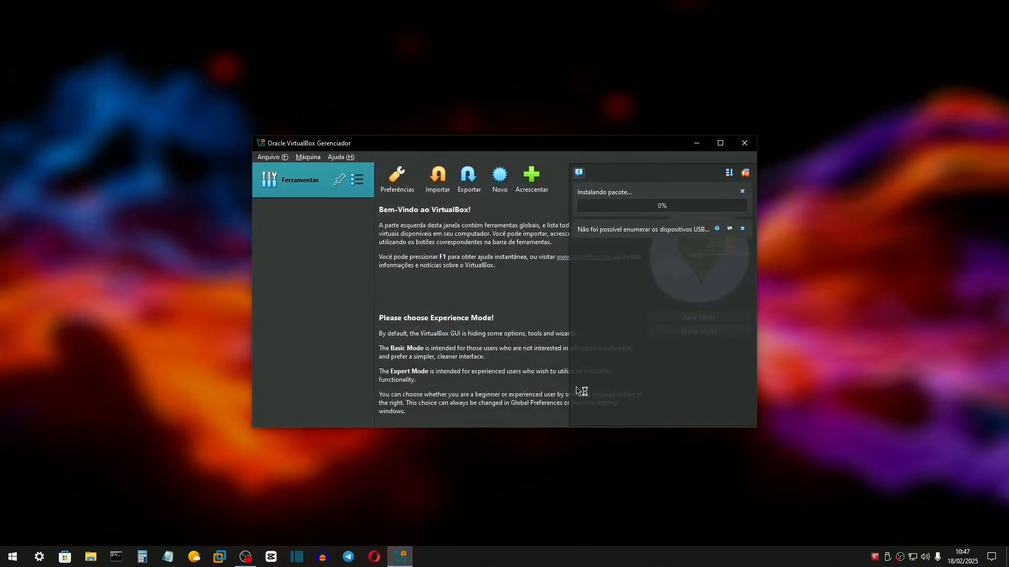
# - Check the installed extension packs and look at where an extension pack file can be selected for manual installation
pyautogui.click(358, 180)
pyautogui.click(417, 198)
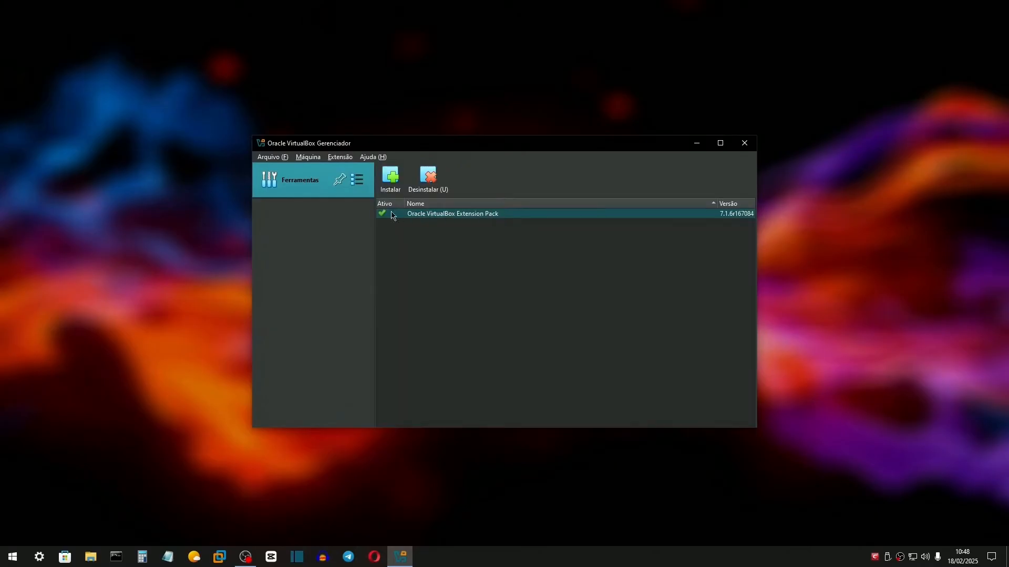
pyautogui.moveTo(383, 215)
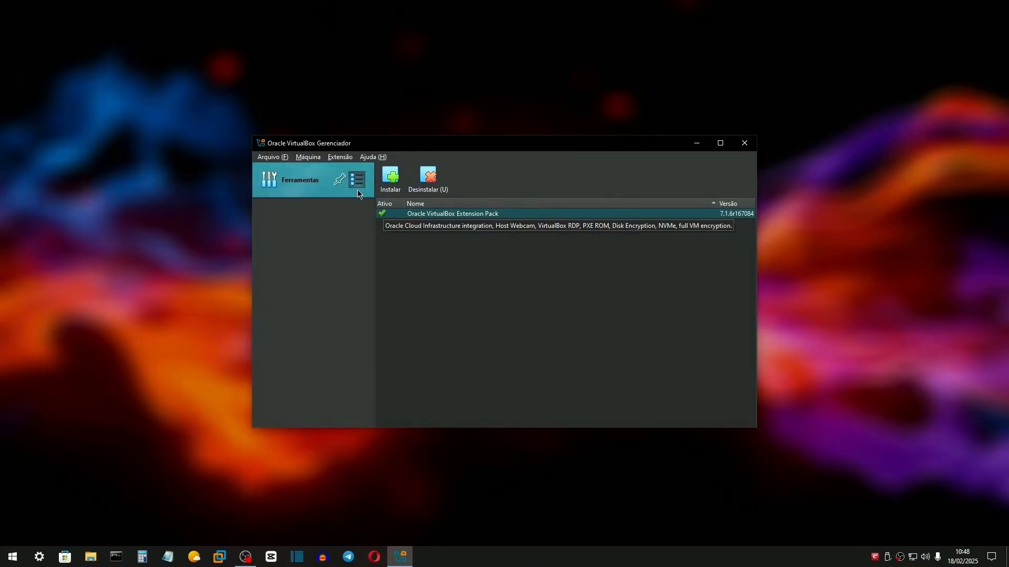
pyautogui.click(392, 181)
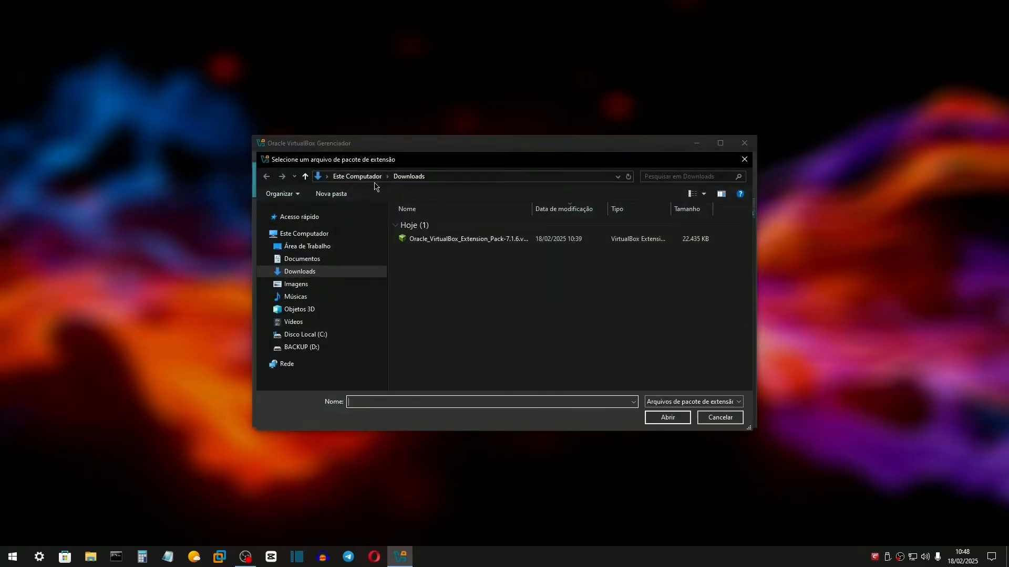
pyautogui.click(546, 239)
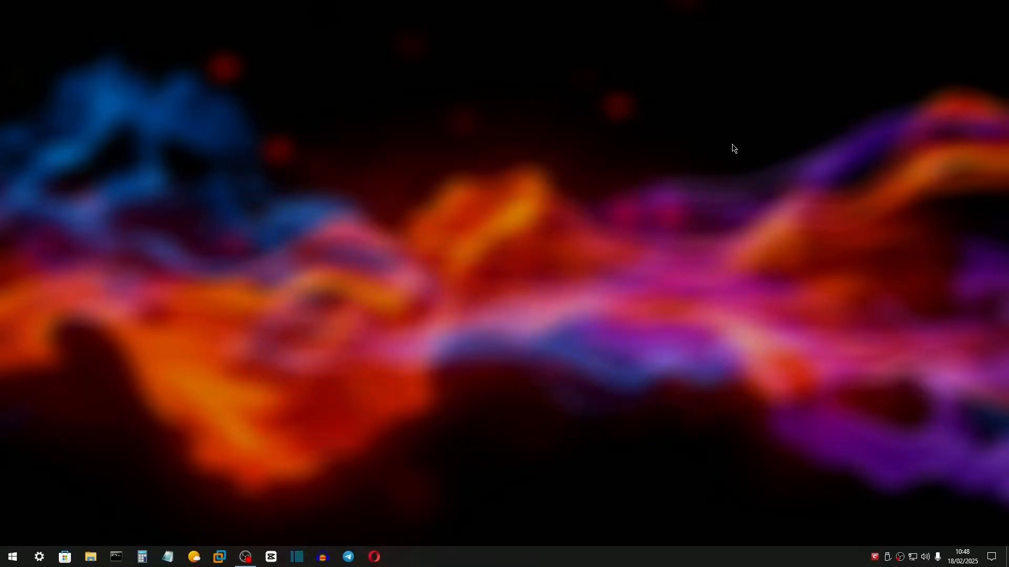
# - Run Oracle VirtualBox as administrator
pyautogui.press('super')
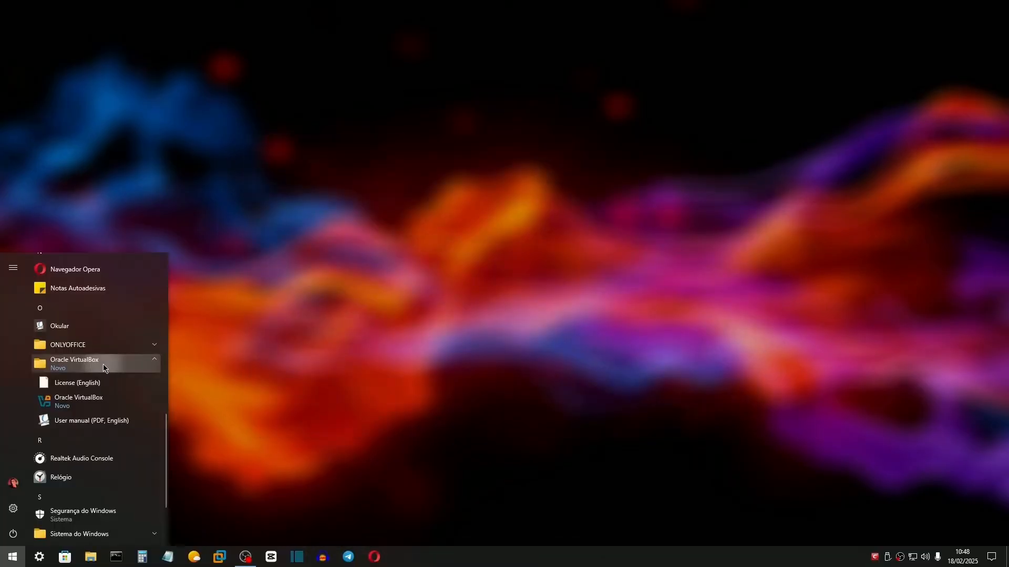
pyautogui.rightClick(101, 403)
pyautogui.moveTo(121, 428)
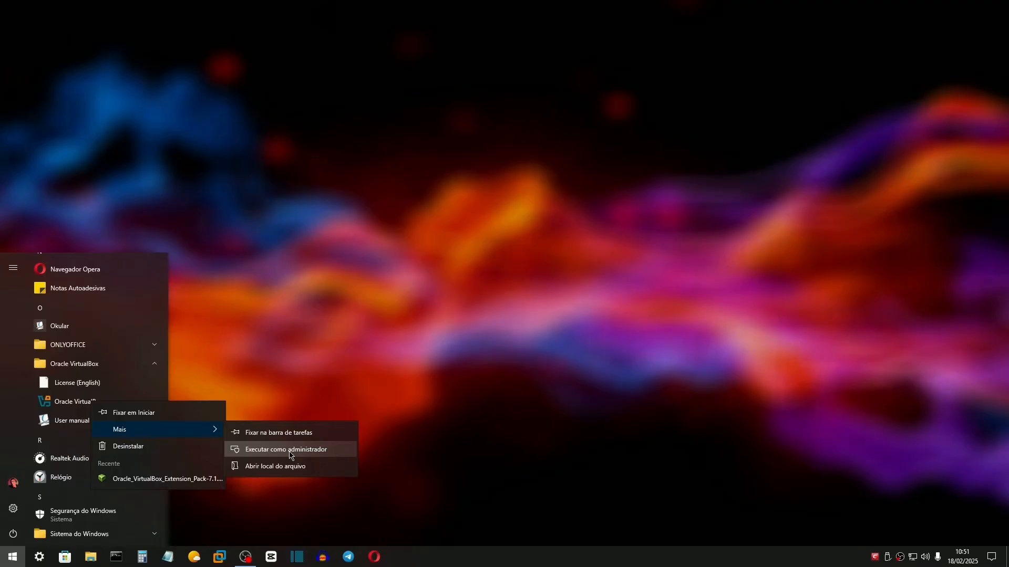
pyautogui.click(290, 450)
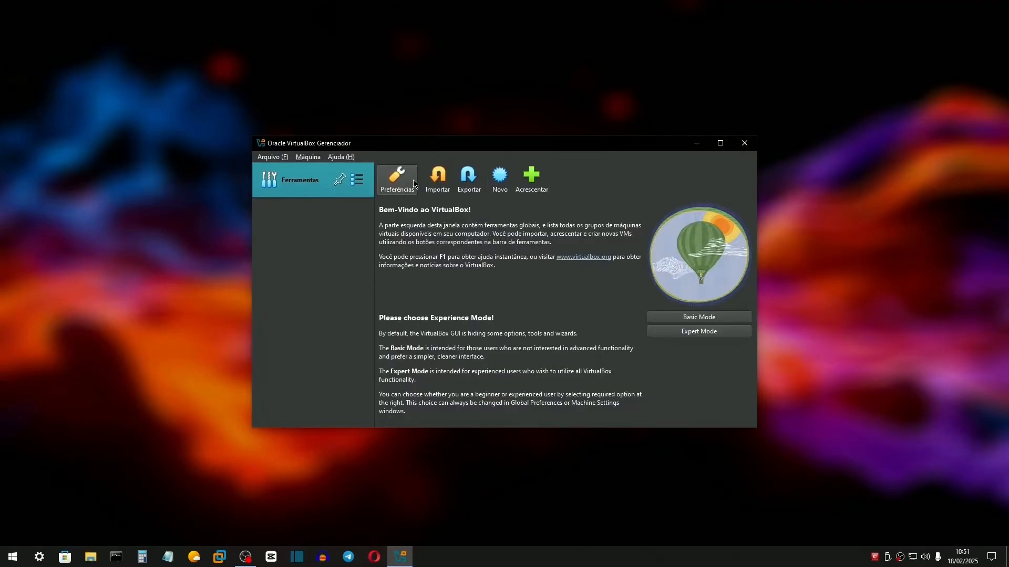
# - Open the global VirtualBox preferences and examine the details of the invalid settings notice
pyautogui.click(275, 157)
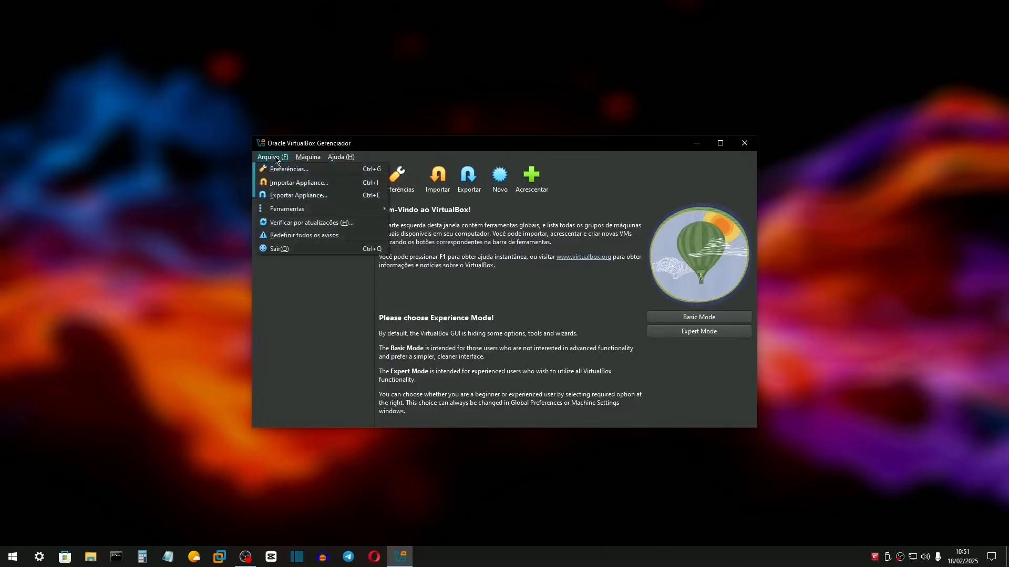
pyautogui.click(289, 170)
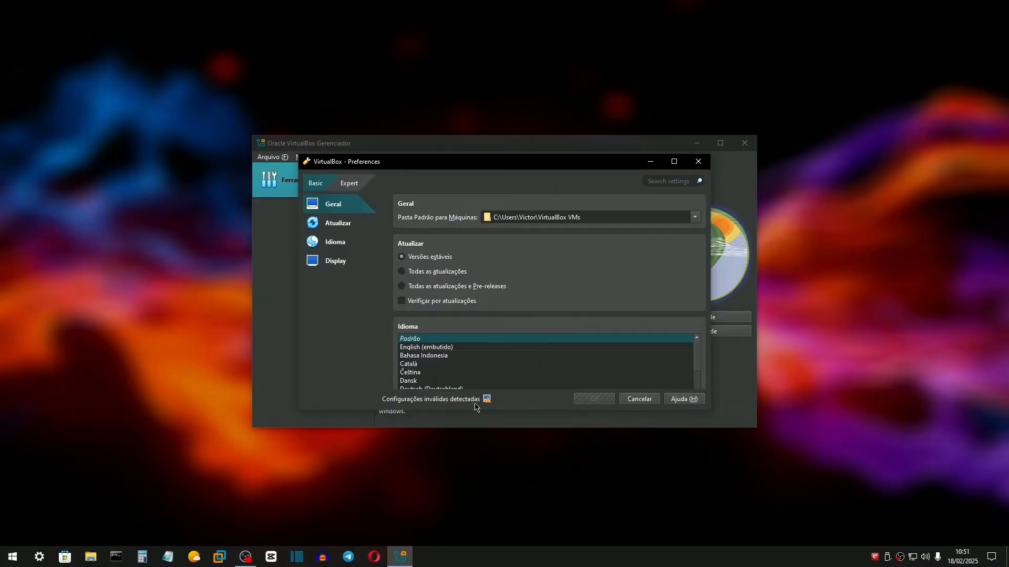
pyautogui.moveTo(488, 400)
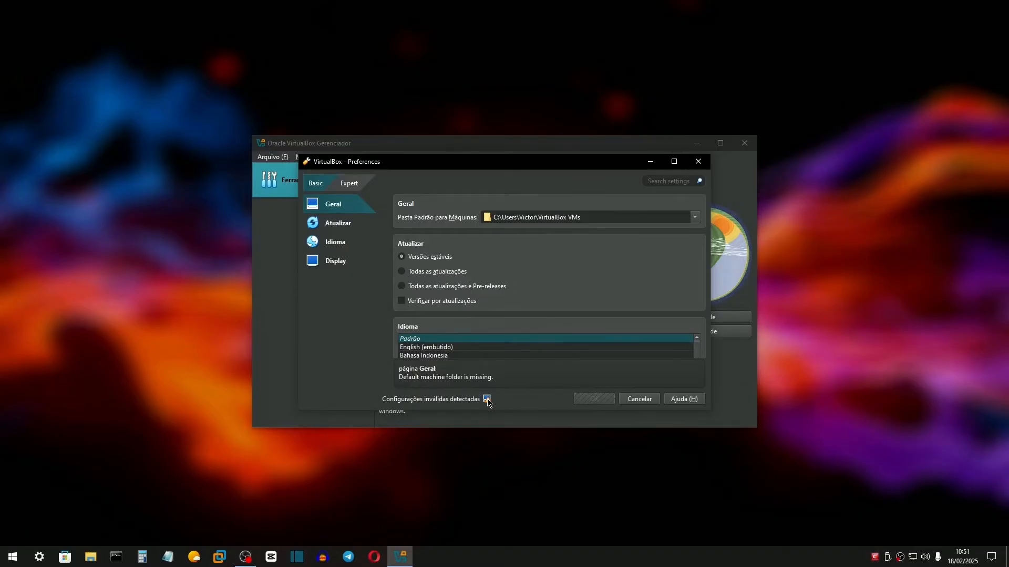
# - Show the expert preferences and, while choosing another default machine folder, create a folder named VMs VBox on drive C:
pyautogui.click(348, 184)
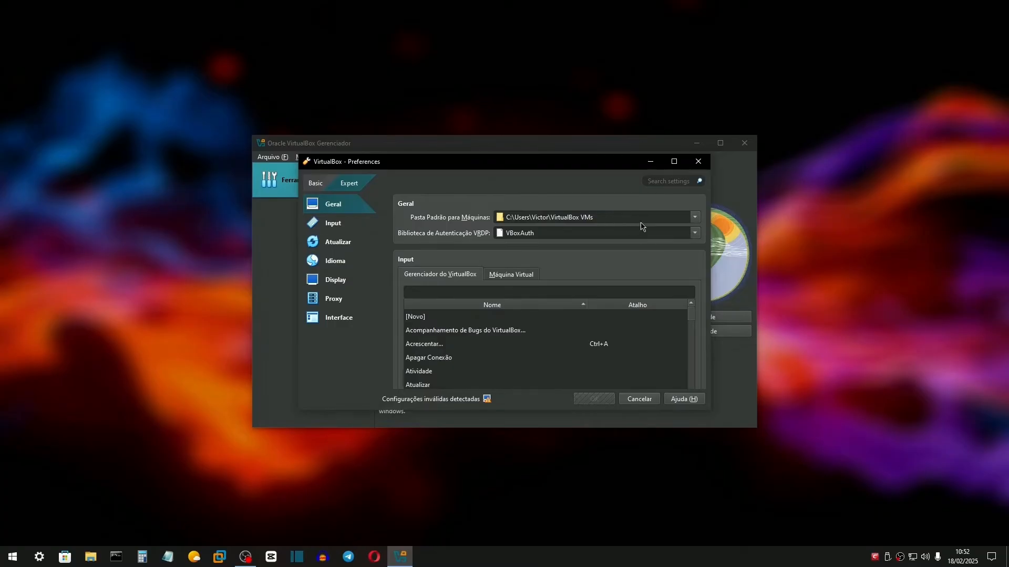
pyautogui.click(686, 215)
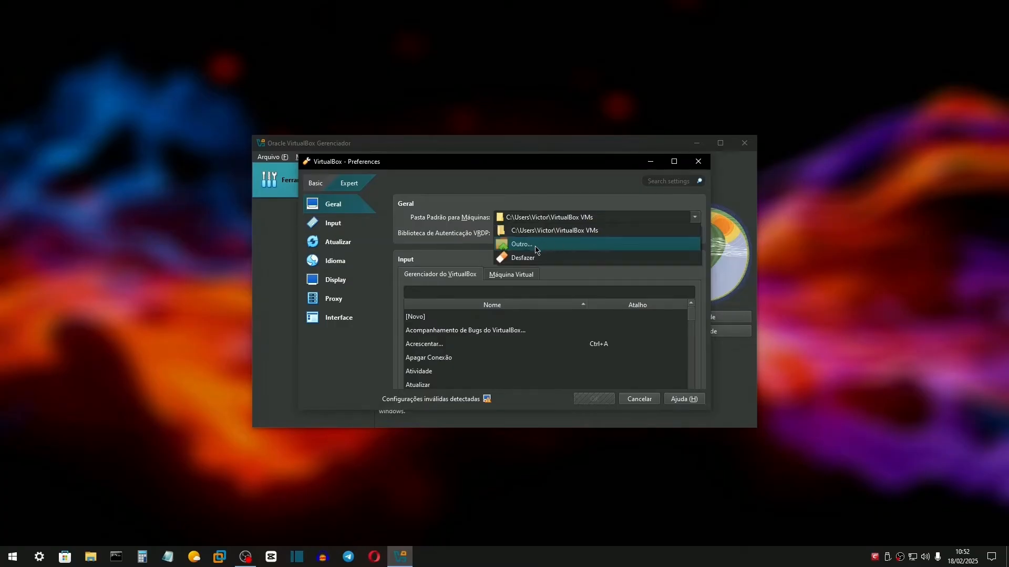
pyautogui.click(535, 247)
pyautogui.click(352, 353)
pyautogui.rightClick(512, 351)
pyautogui.moveTo(597, 479)
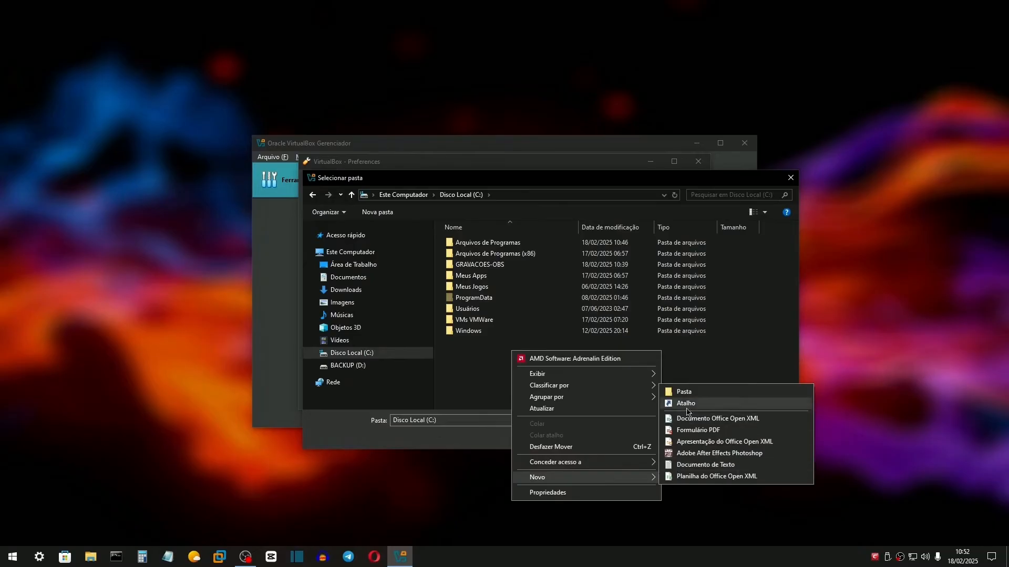
pyautogui.click(684, 392)
pyautogui.write('VMs VBox')
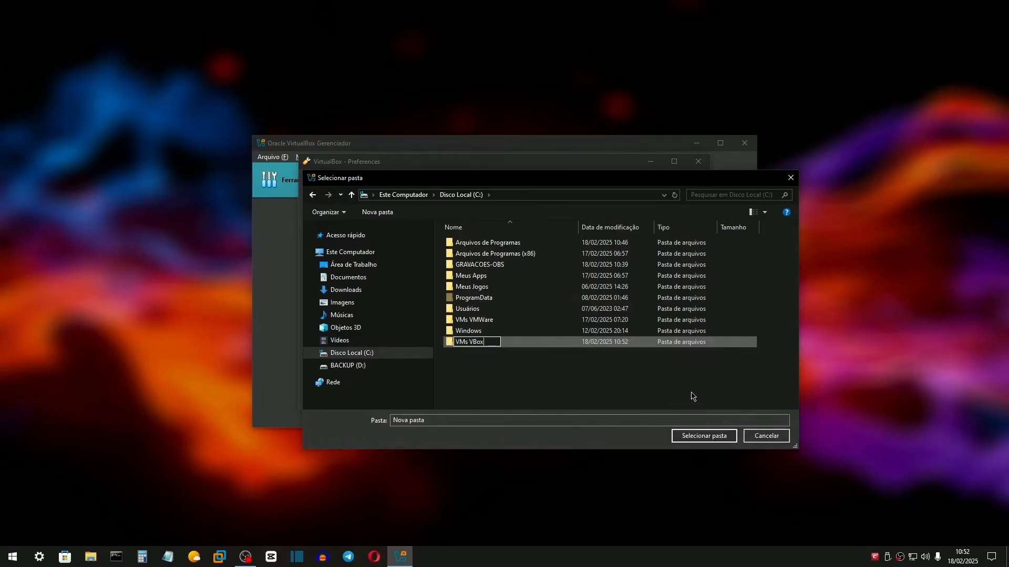
pyautogui.press('Return')
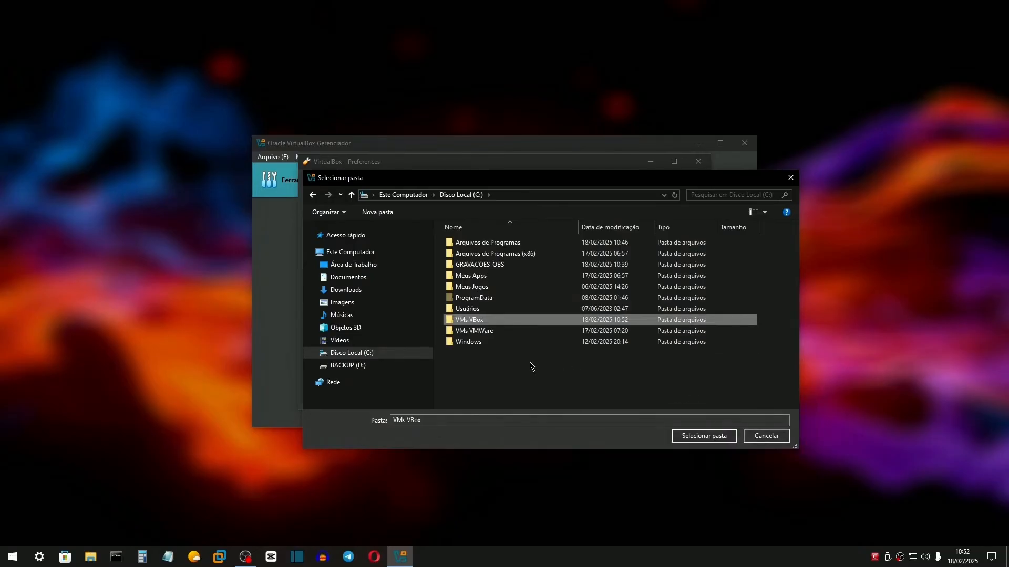
# - Set C:\VMs VBox as the default machine folder
pyautogui.click(473, 333)
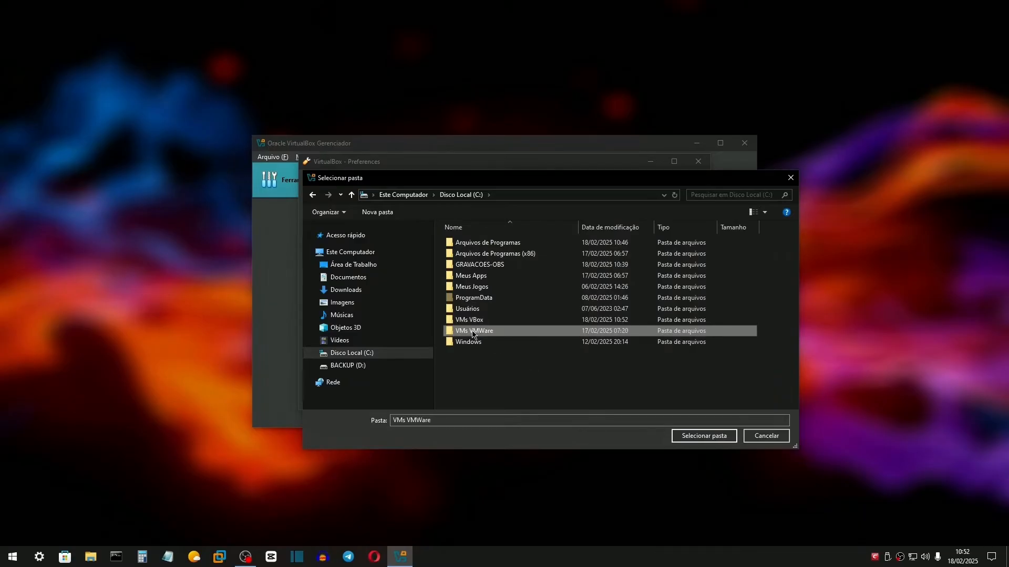
pyautogui.click(476, 321)
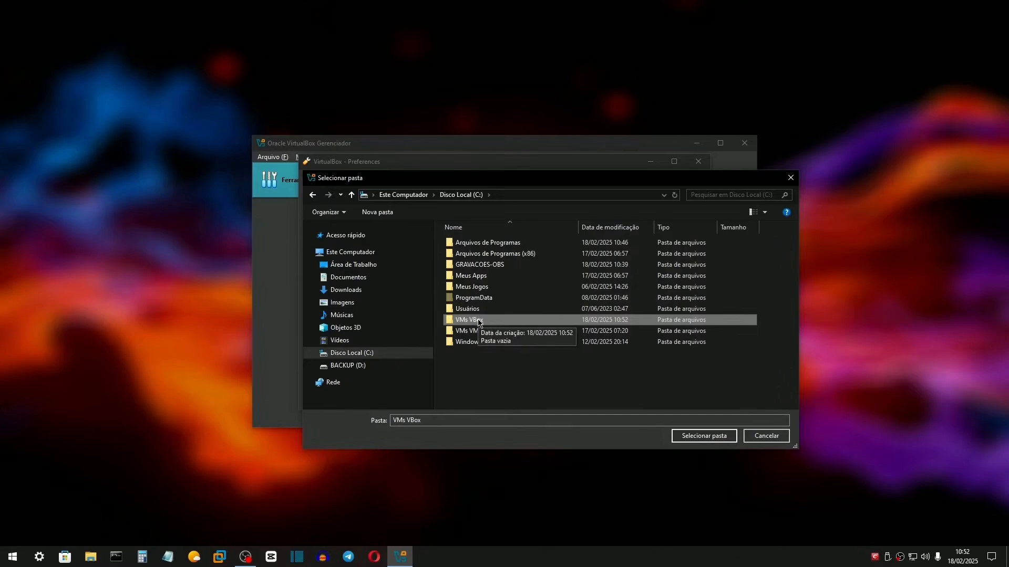
pyautogui.doubleClick(478, 321)
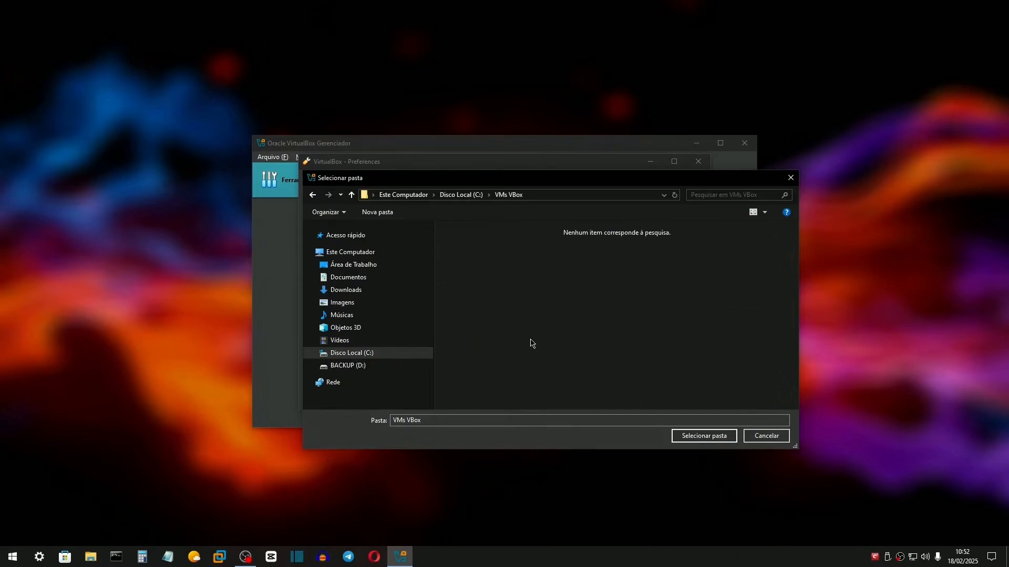
pyautogui.click(710, 442)
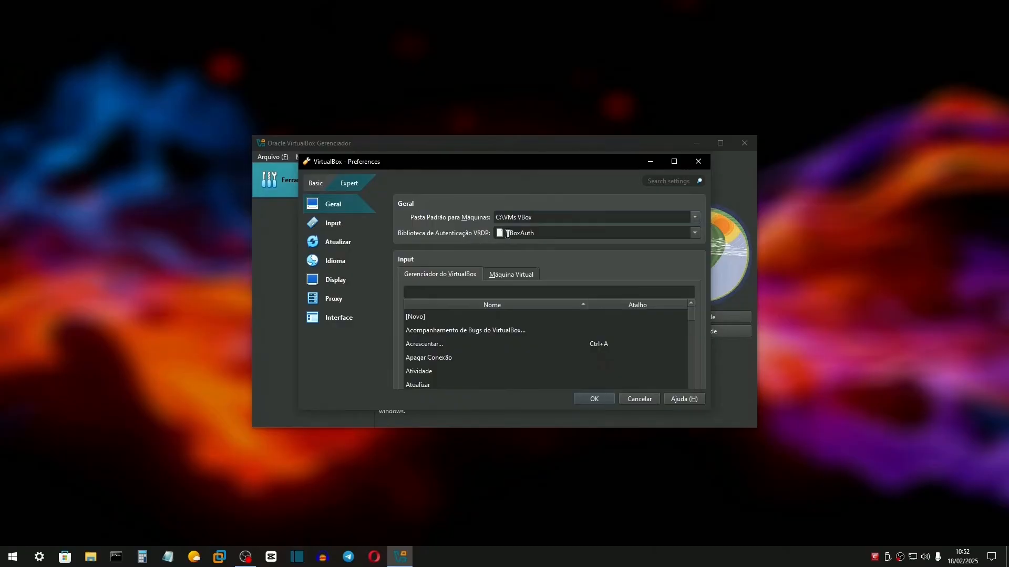
# - Examine the VRDP authentication library choices and the keyboard shortcuts for the VirtualBox manager and the virtual machine
pyautogui.click(698, 232)
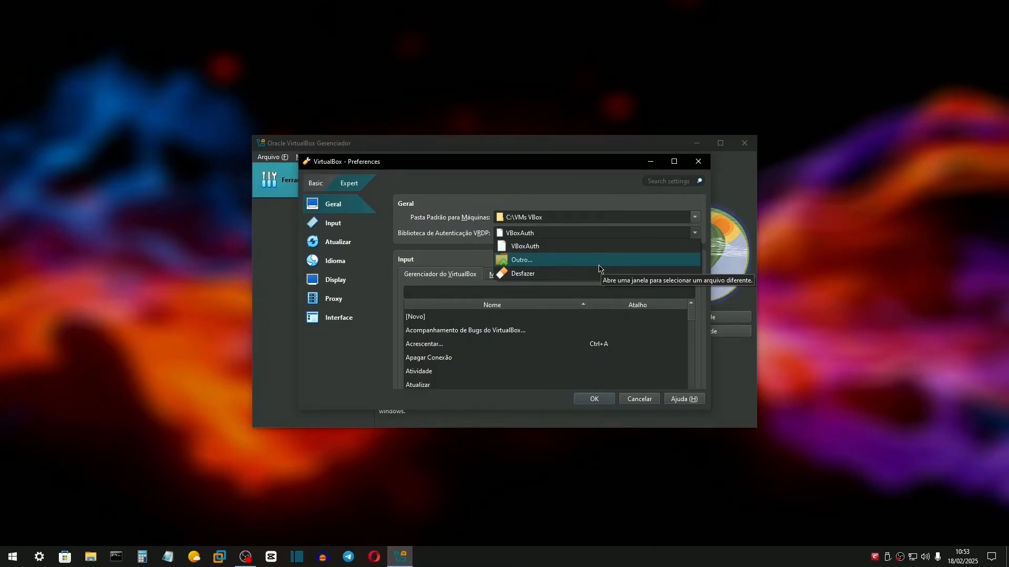
pyautogui.click(565, 200)
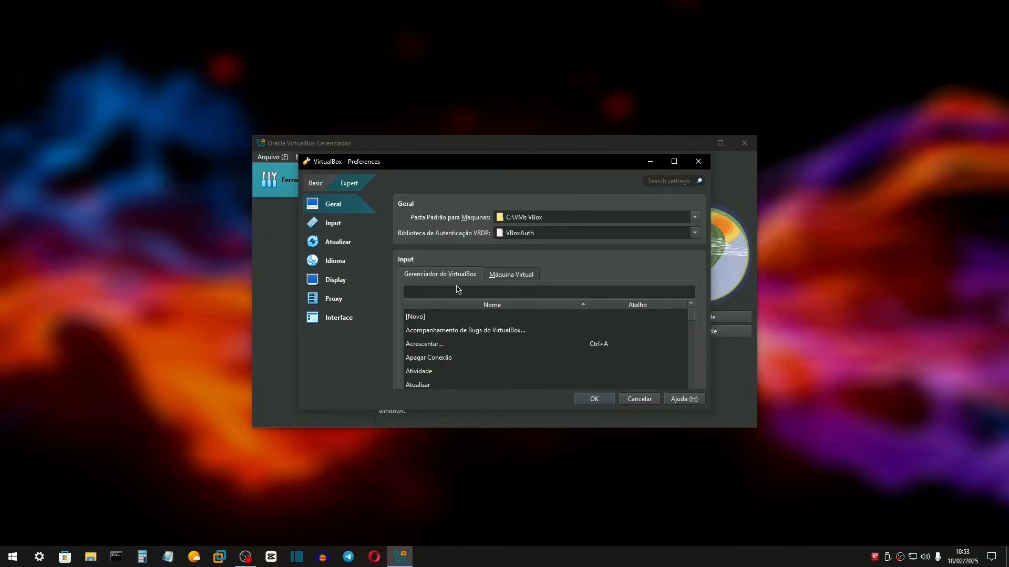
pyautogui.scroll(-1, 456, 284)
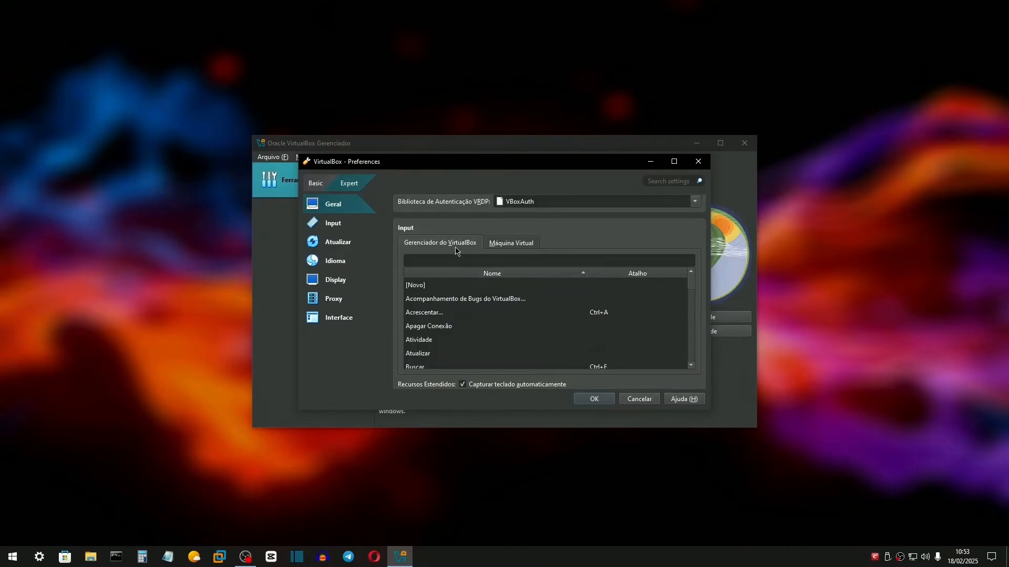
pyautogui.click(508, 246)
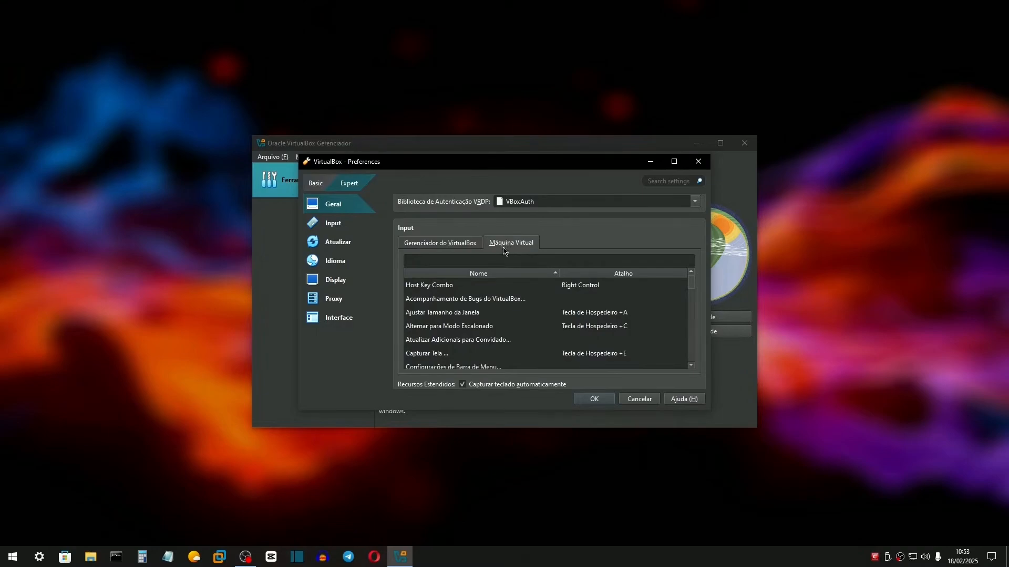
pyautogui.scroll(-4, 431, 267)
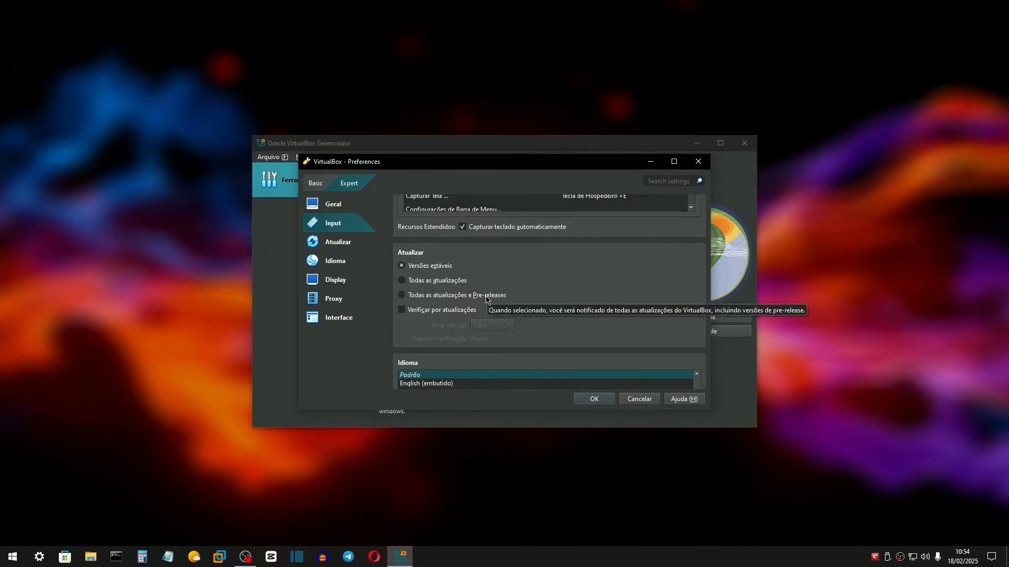
# - Turn on the automatic update check to view its frequency options, and turn it off again
pyautogui.click(439, 309)
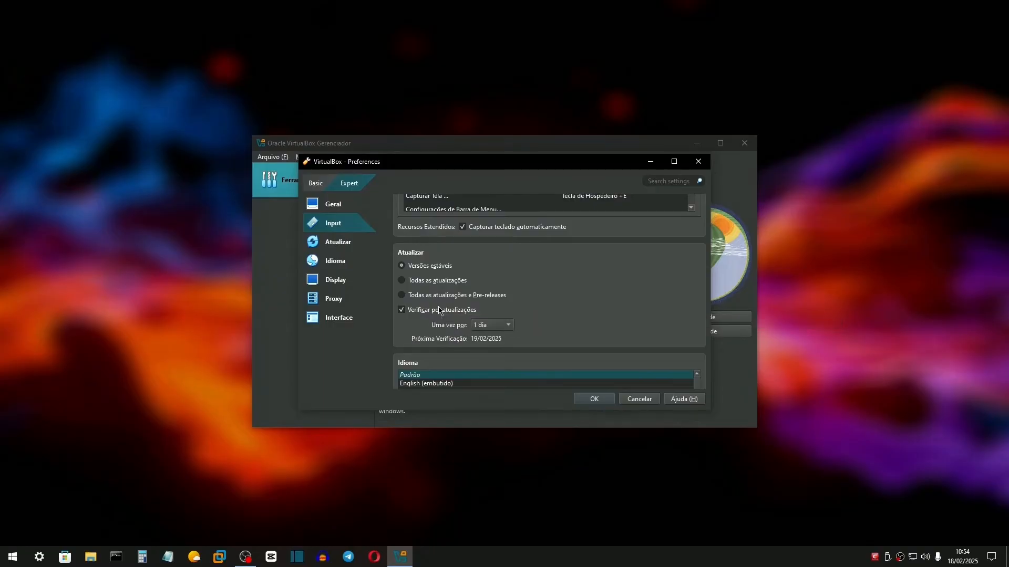
pyautogui.click(510, 326)
pyautogui.click(446, 310)
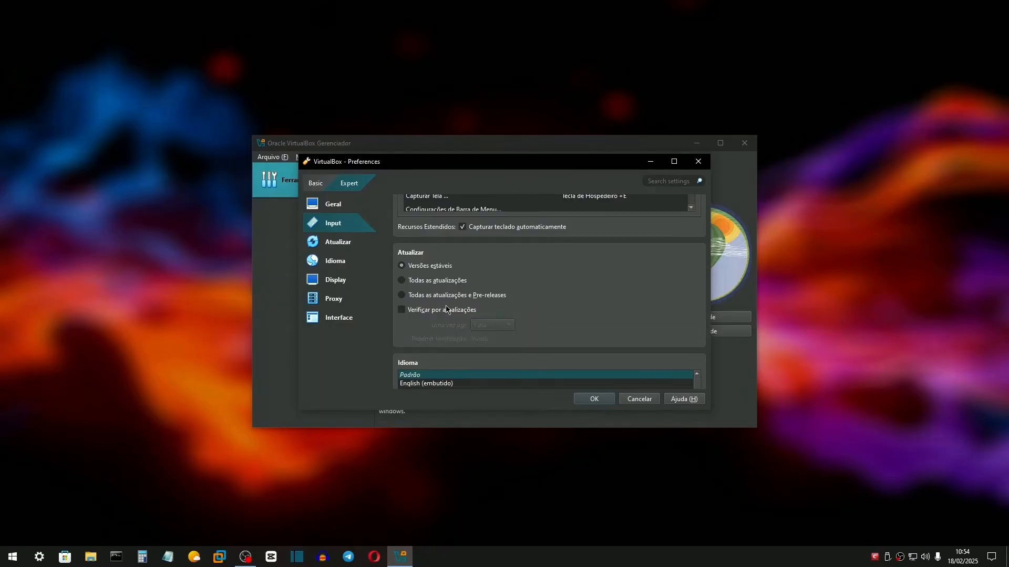
# - Set the maximum guest screen size to Sugerir with a width of 1920 and a height of 1080
pyautogui.scroll(-2, 446, 310)
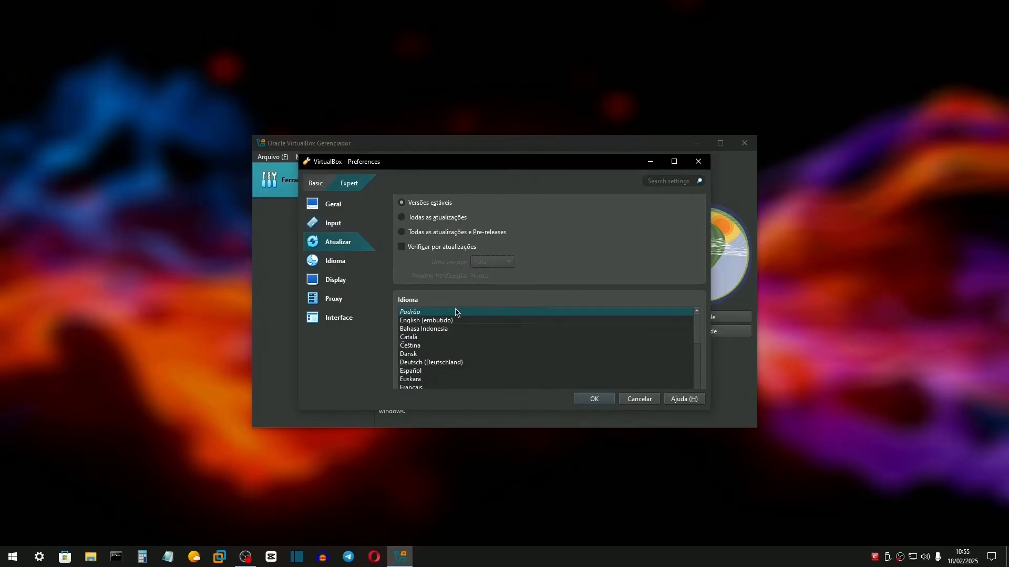
pyautogui.scroll(-5, 502, 317)
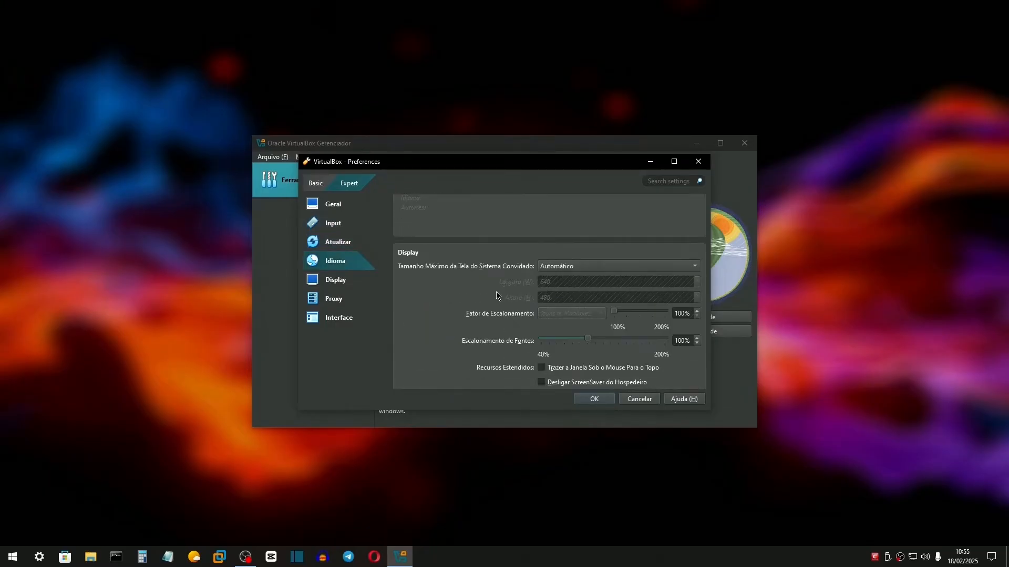
pyautogui.click(610, 271)
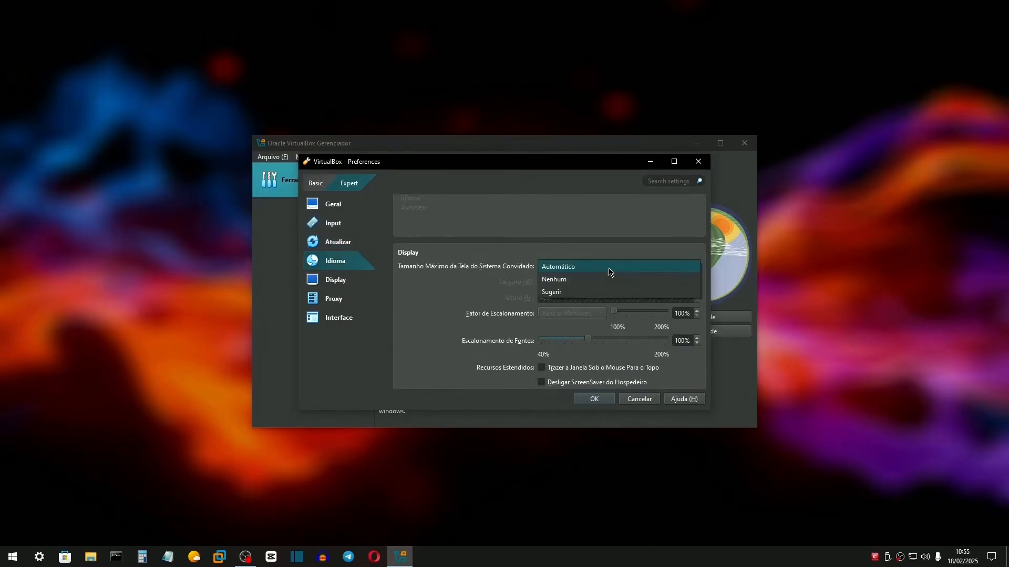
pyautogui.click(563, 280)
pyautogui.click(567, 269)
pyautogui.click(563, 280)
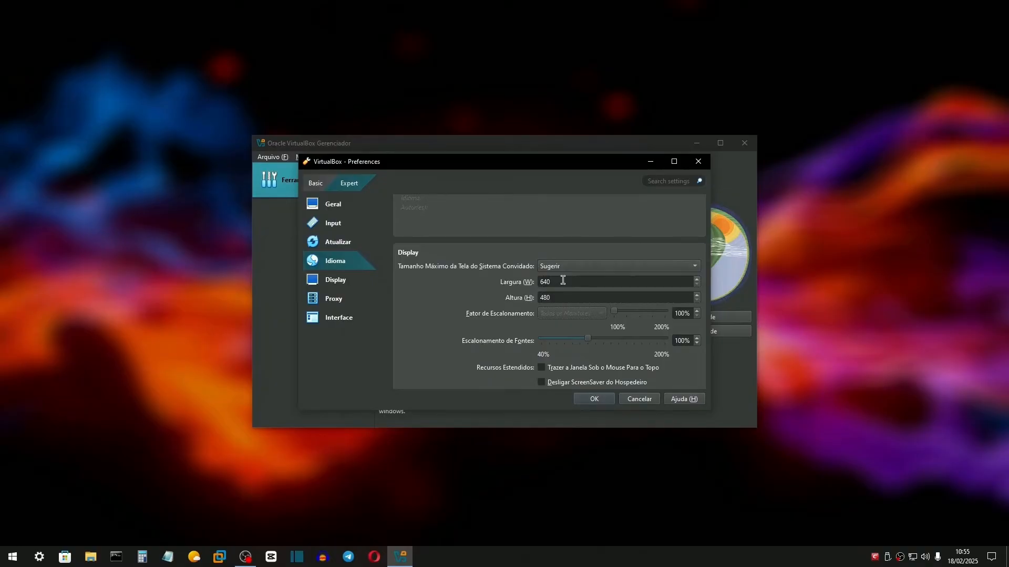
pyautogui.doubleClick(564, 280)
pyautogui.write('1920')
pyautogui.press('Tab')
pyautogui.write('1080')
# - Set the interface colour theme to Claro and save the preferences
pyautogui.scroll(-2, 467, 296)
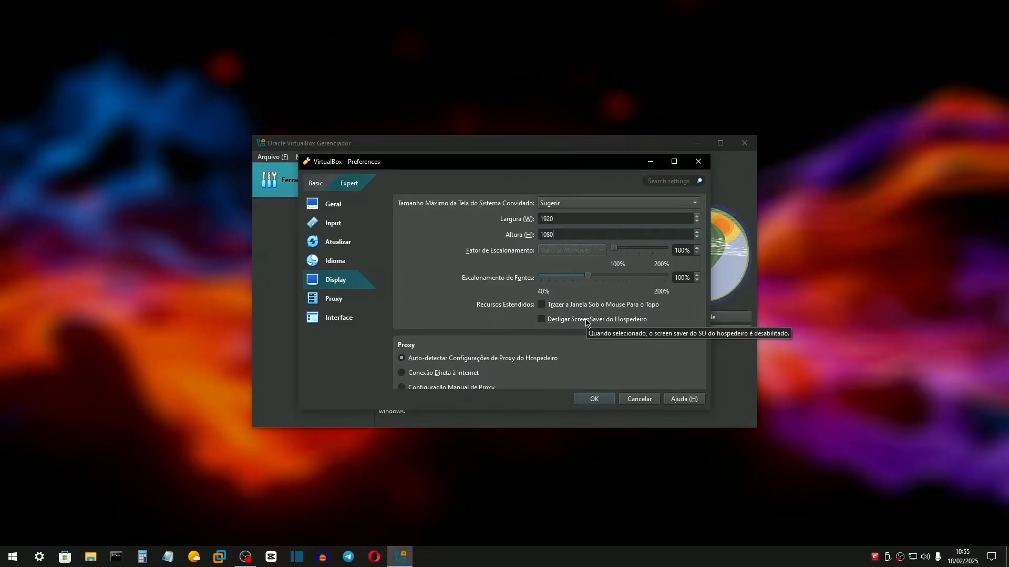
pyautogui.scroll(-2, 457, 271)
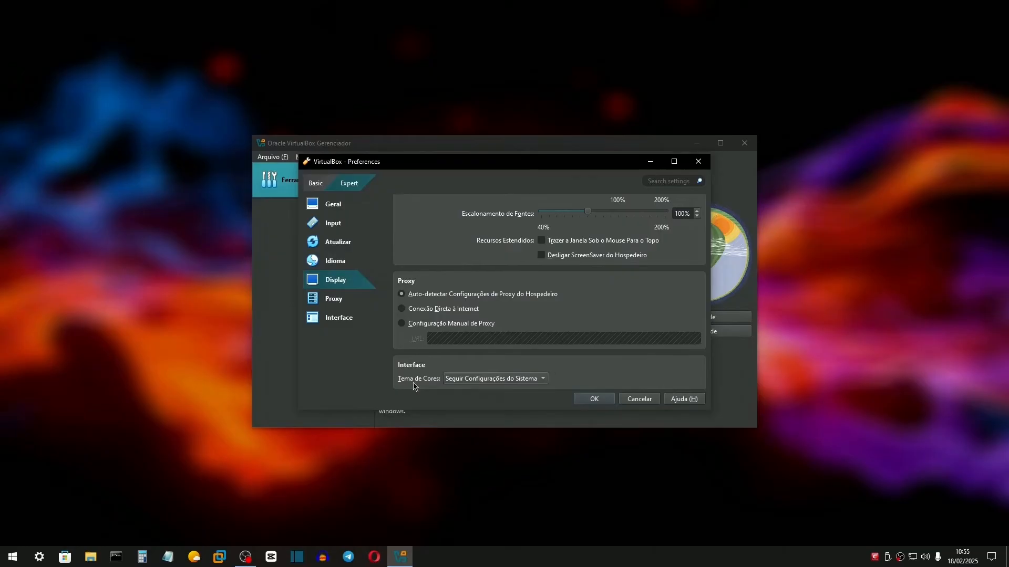
pyautogui.click(499, 380)
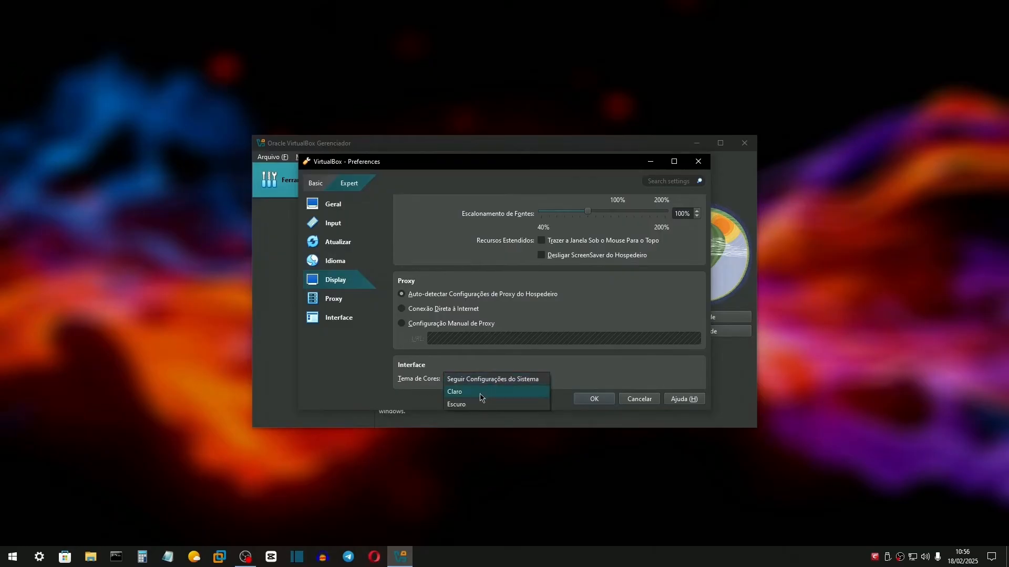
pyautogui.click(481, 393)
pyautogui.click(584, 400)
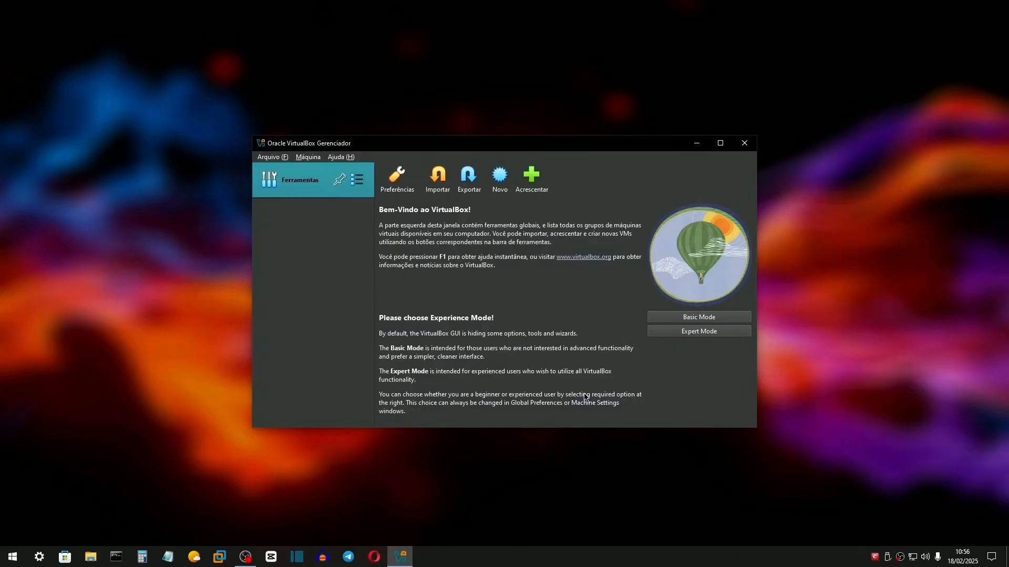
# - Close the VirtualBox manager and start Oracle VirtualBox again so the new theme is applied
pyautogui.click(751, 144)
pyautogui.press('super')
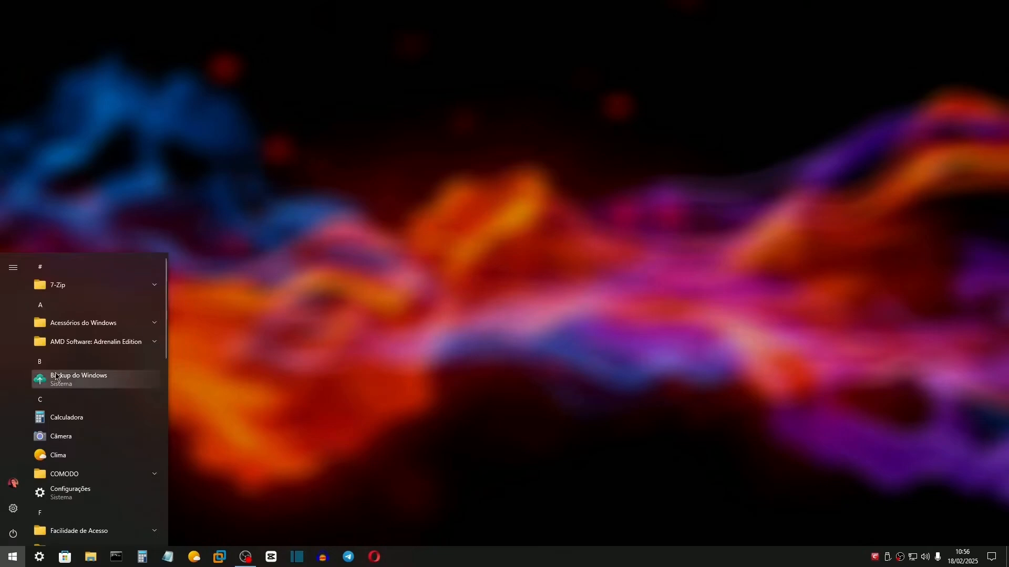
pyautogui.scroll(-2, 73, 376)
pyautogui.scroll(-6, 74, 381)
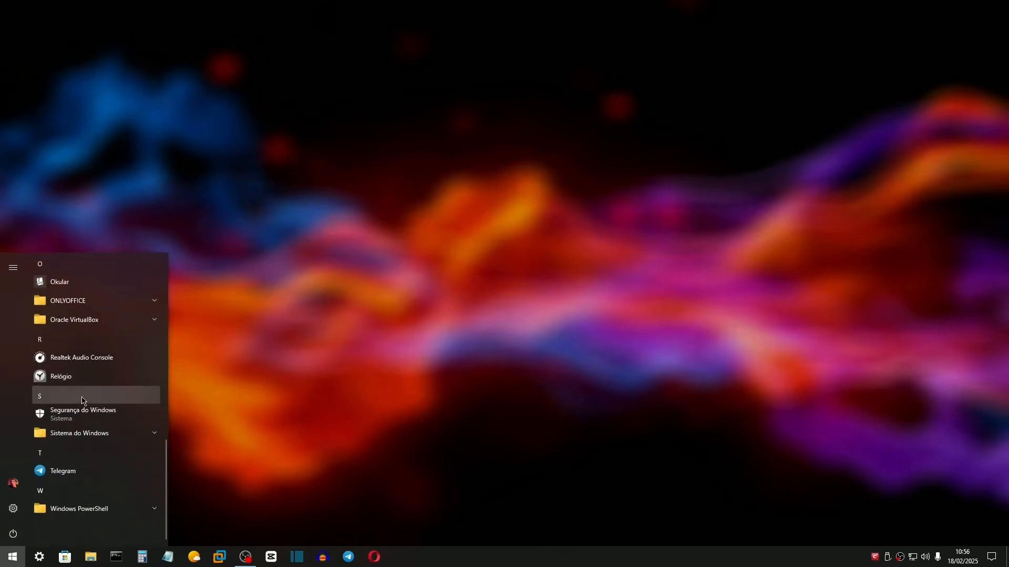
pyautogui.click(85, 321)
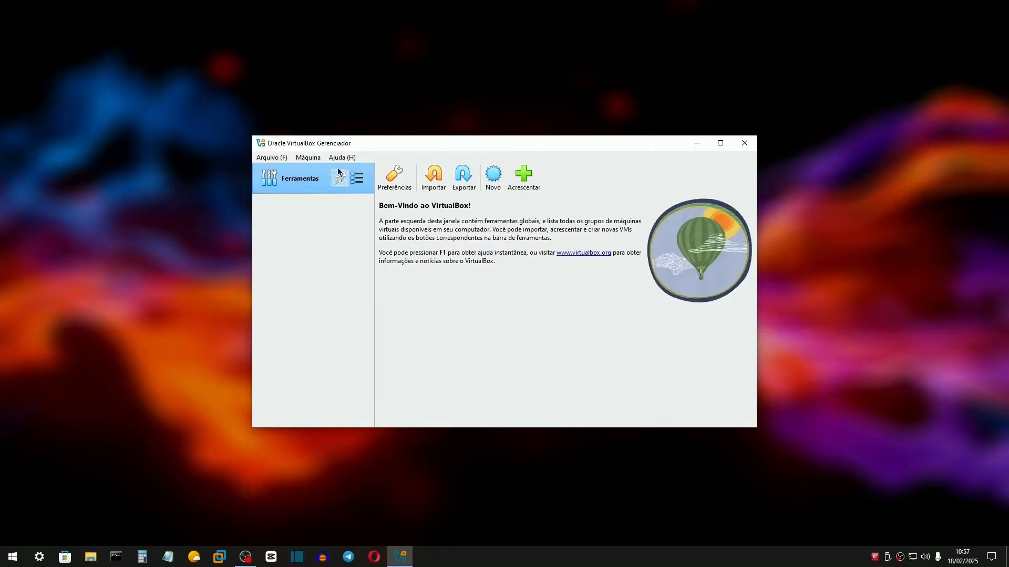
# - Review the manager's file and machine commands, including the dialog for adding an existing virtual machine, and cancel that dialog
pyautogui.click(272, 158)
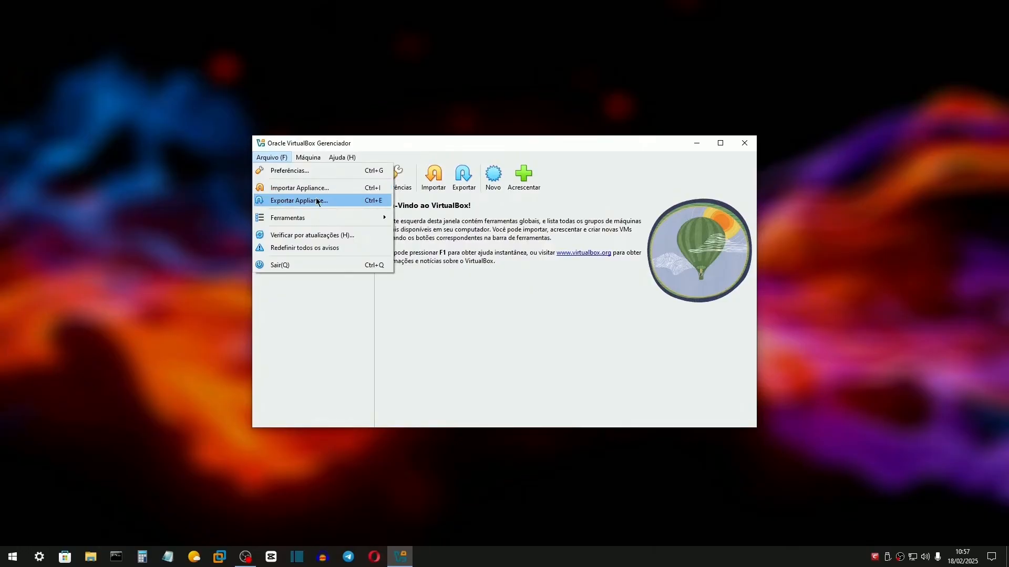
pyautogui.moveTo(329, 216)
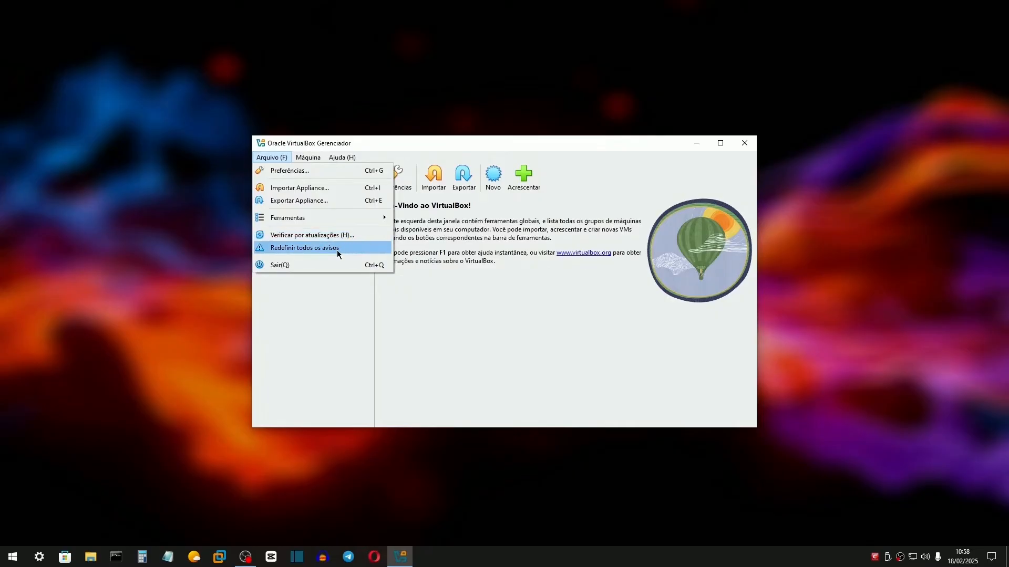
pyautogui.moveTo(307, 160)
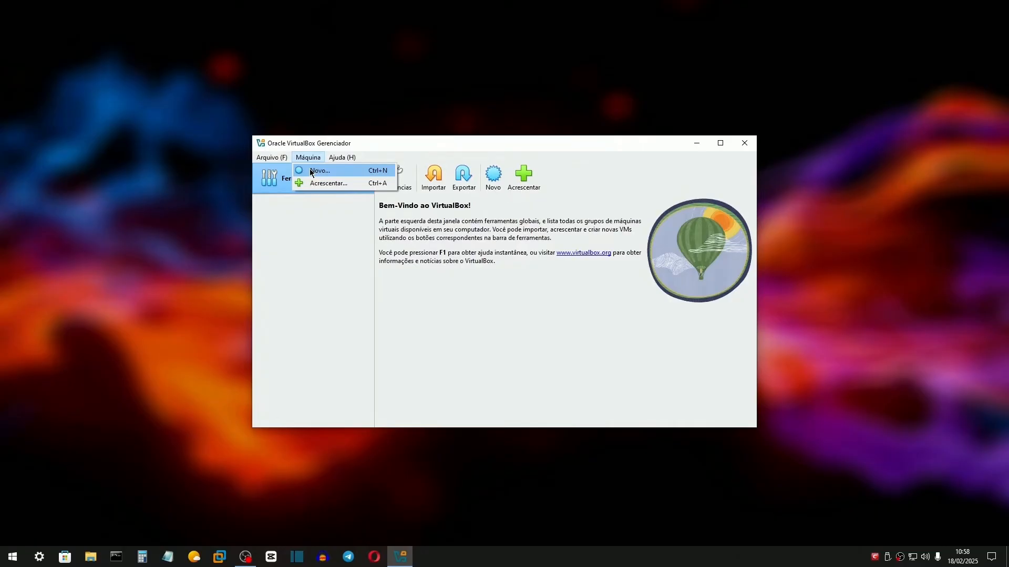
pyautogui.click(334, 183)
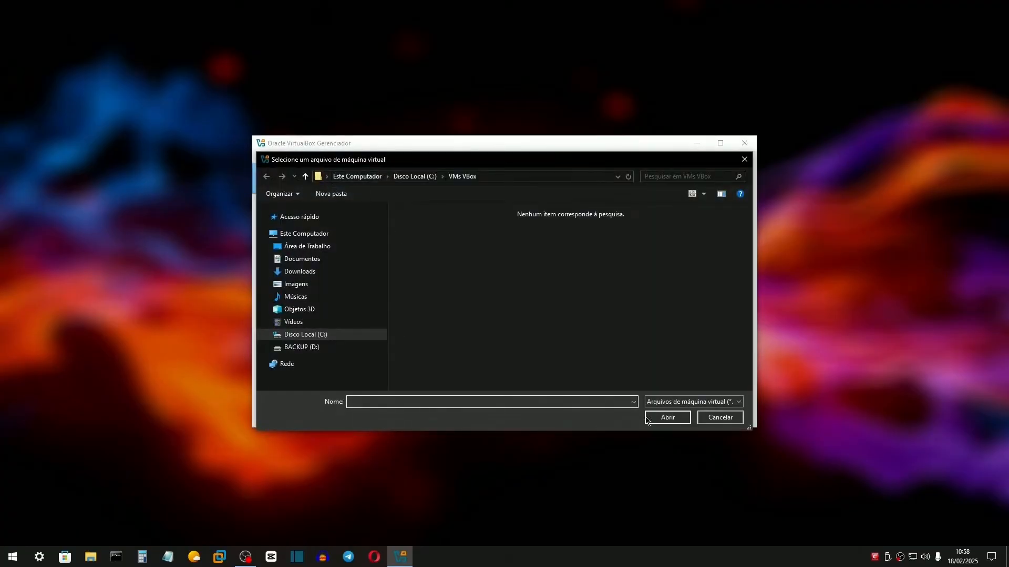
pyautogui.click(717, 419)
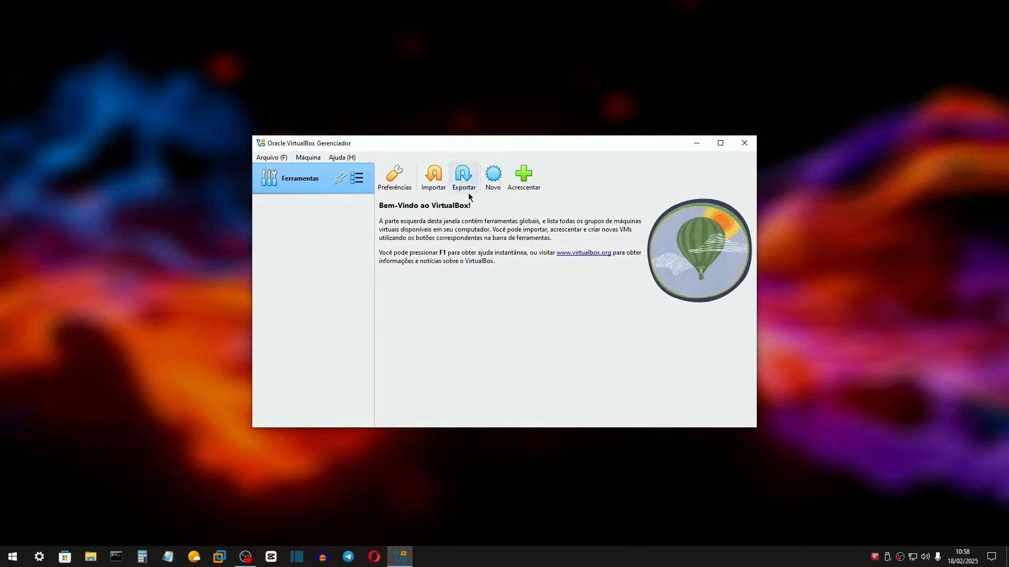
# - Start creating a new virtual machine and name it Kubuntu
pyautogui.click(305, 158)
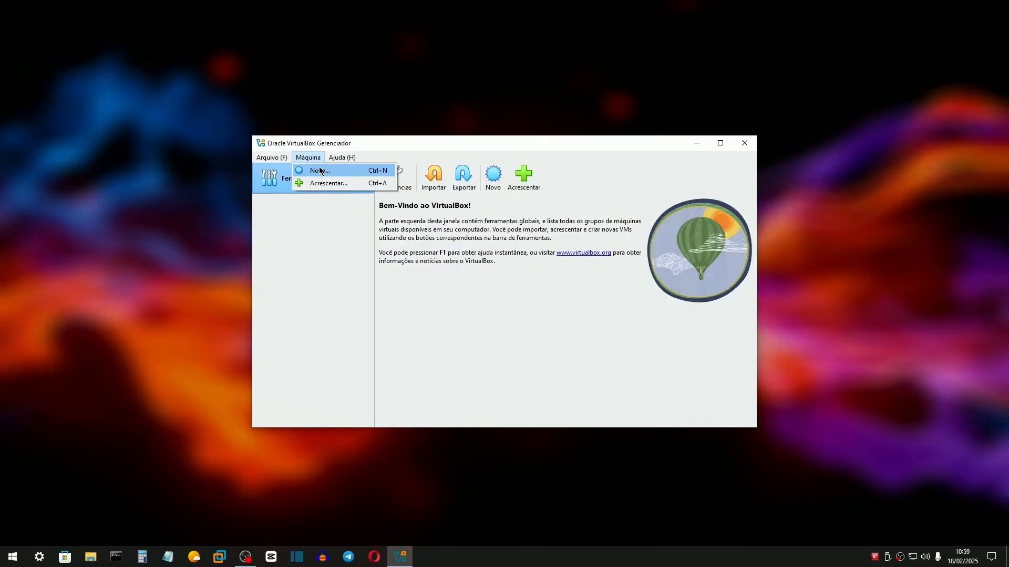
pyautogui.click(320, 171)
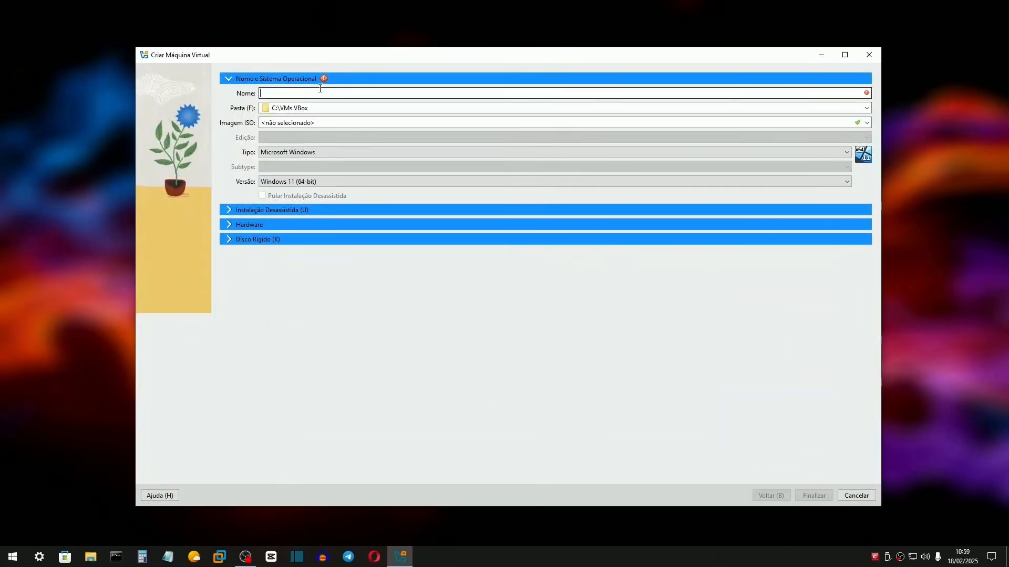
pyautogui.write('Kubuntu')
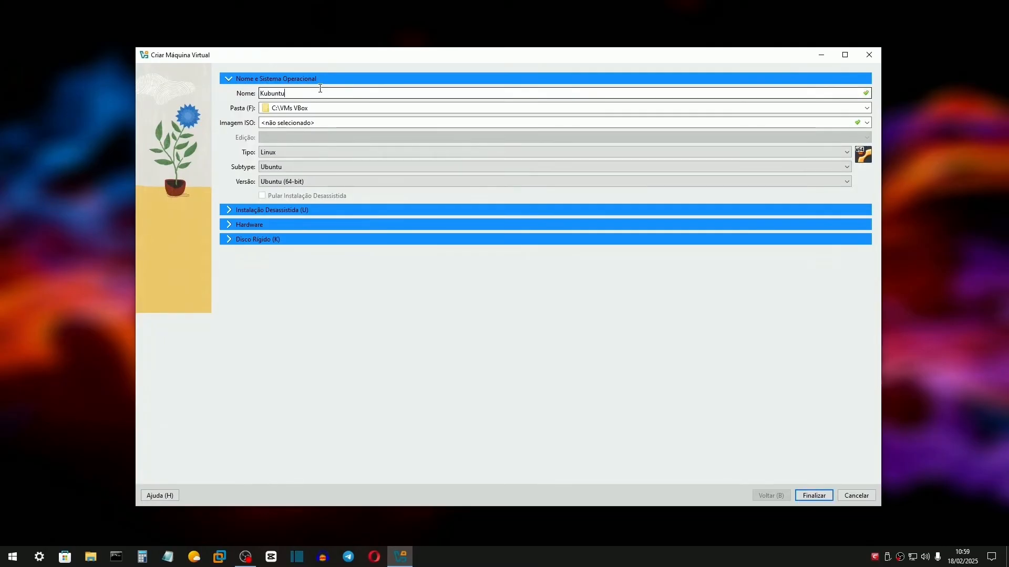
# - Select Kubuntu 24.10 x64.iso from the SISTEMAS OPERACIONAIS folder on drive D: as the new machine's ISO image
pyautogui.click(325, 108)
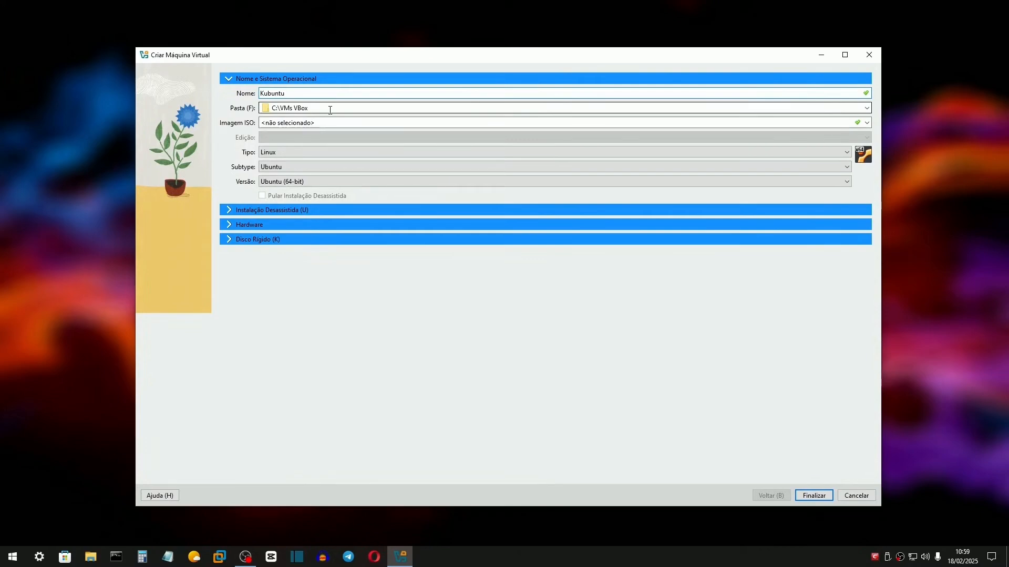
pyautogui.click(368, 122)
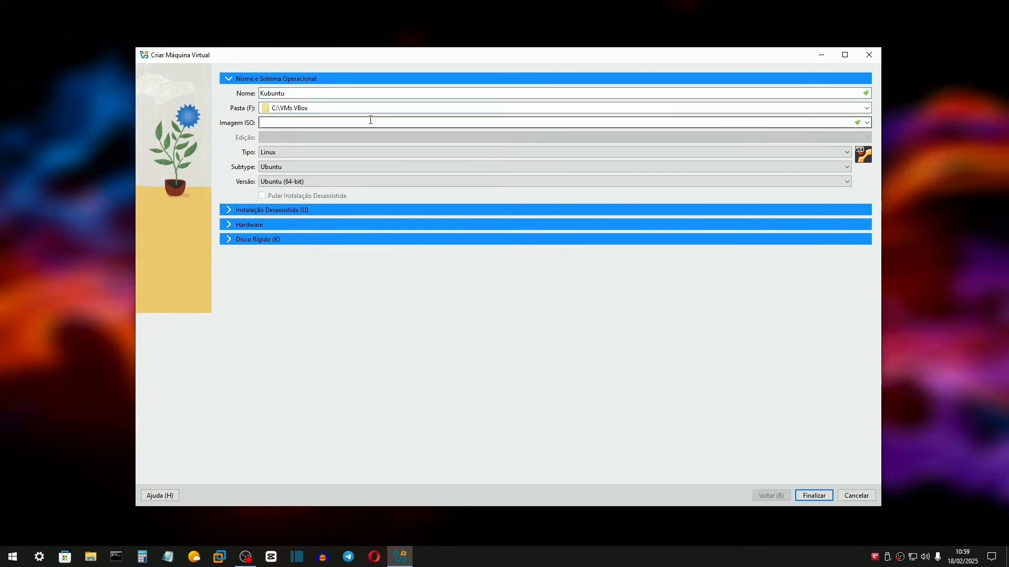
pyautogui.click(867, 125)
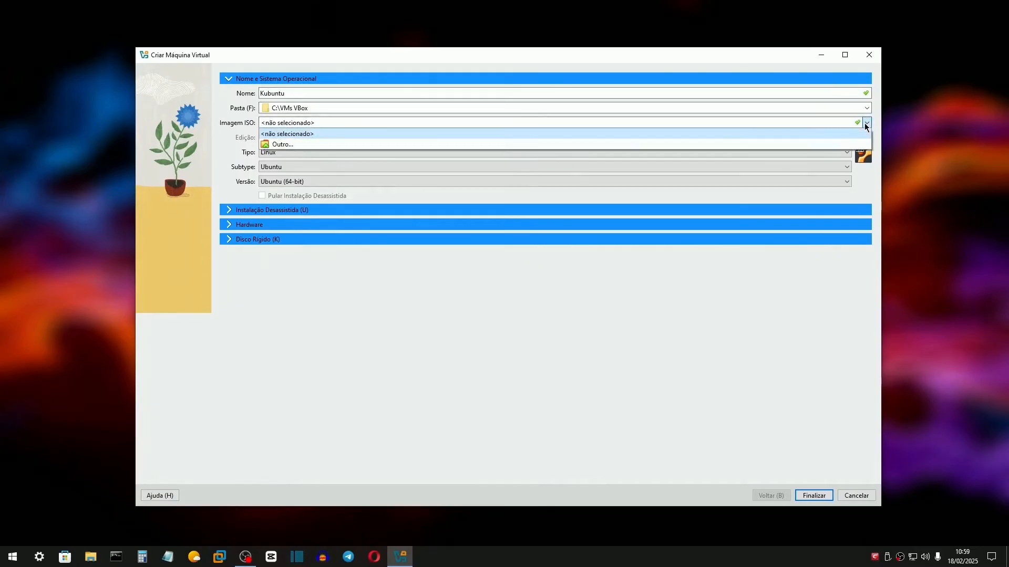
pyautogui.click(279, 143)
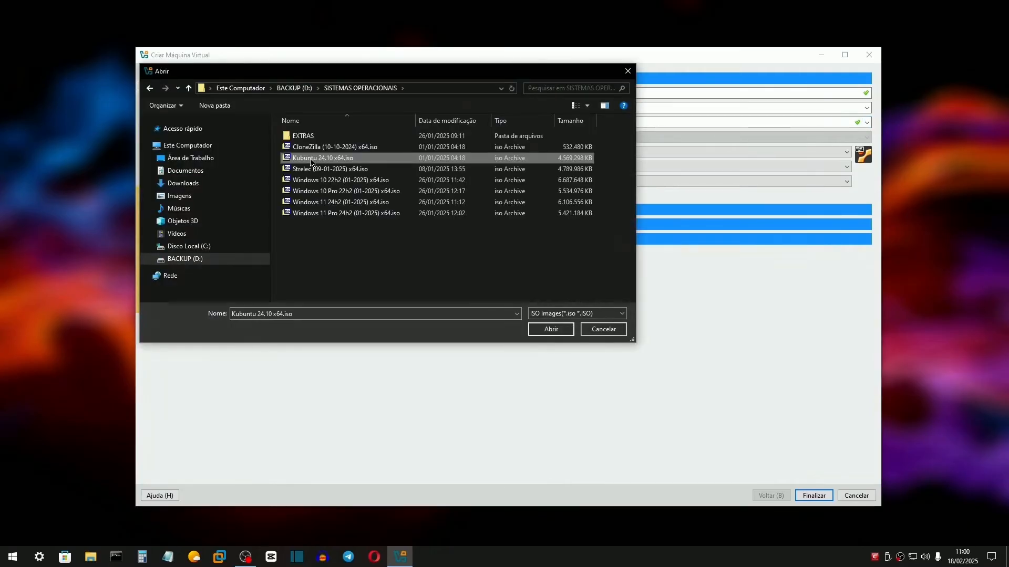
pyautogui.press('Return')
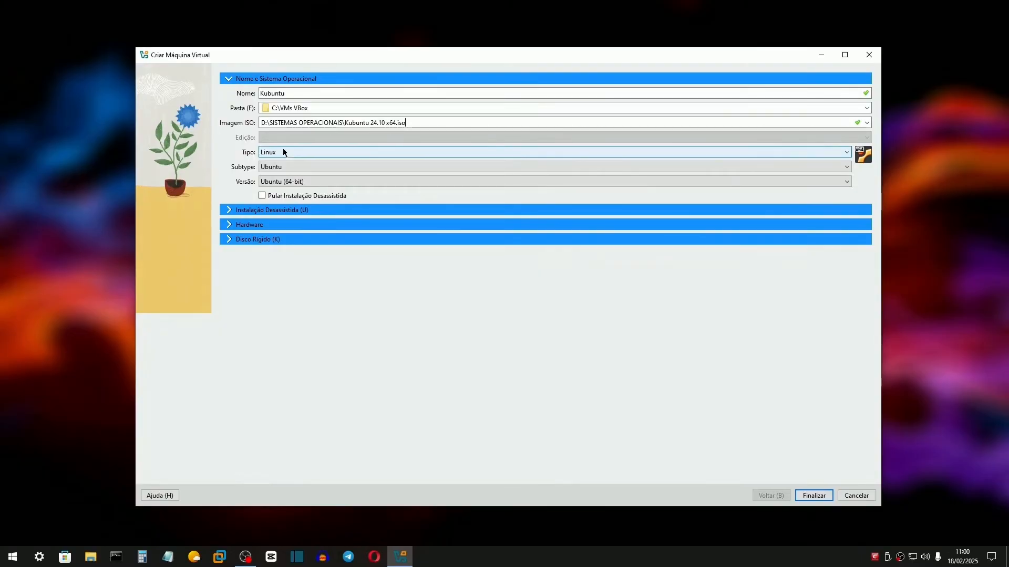
# - Choose Linux as the machine's type, Ubuntu as its subtype and Ubuntu (64-bit) as its version
pyautogui.click(283, 152)
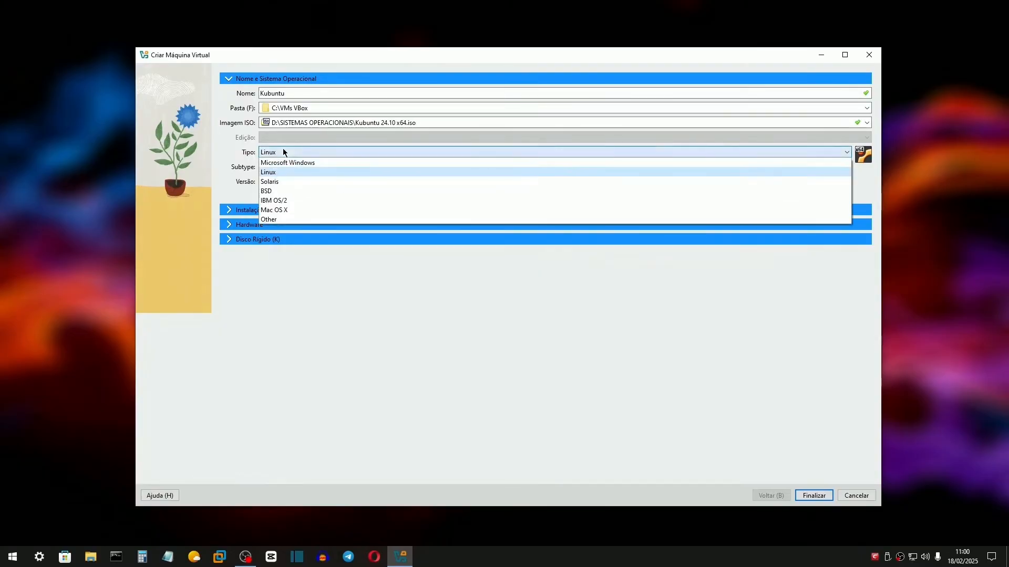
pyautogui.click(273, 173)
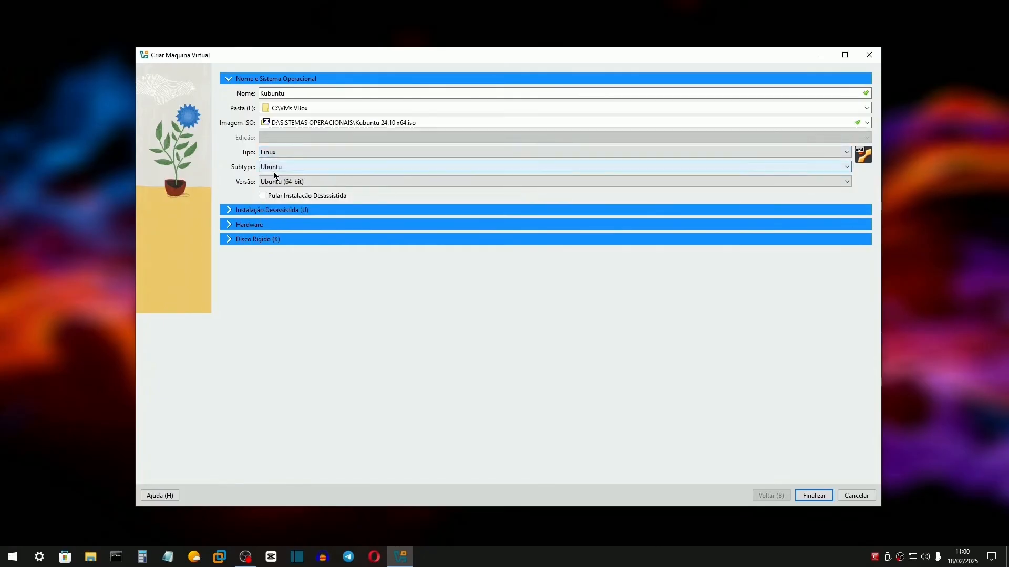
pyautogui.click(311, 167)
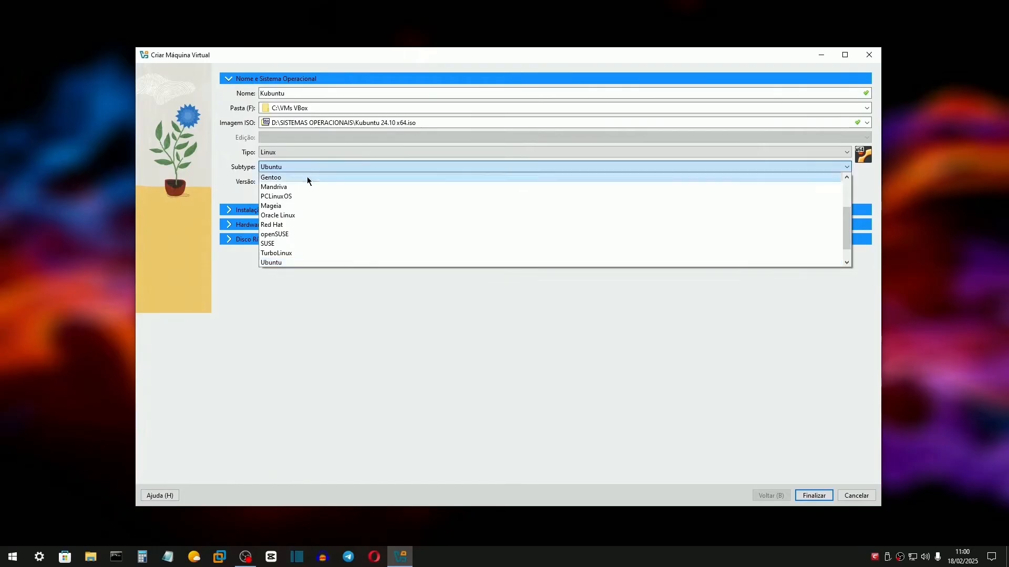
pyautogui.click(280, 262)
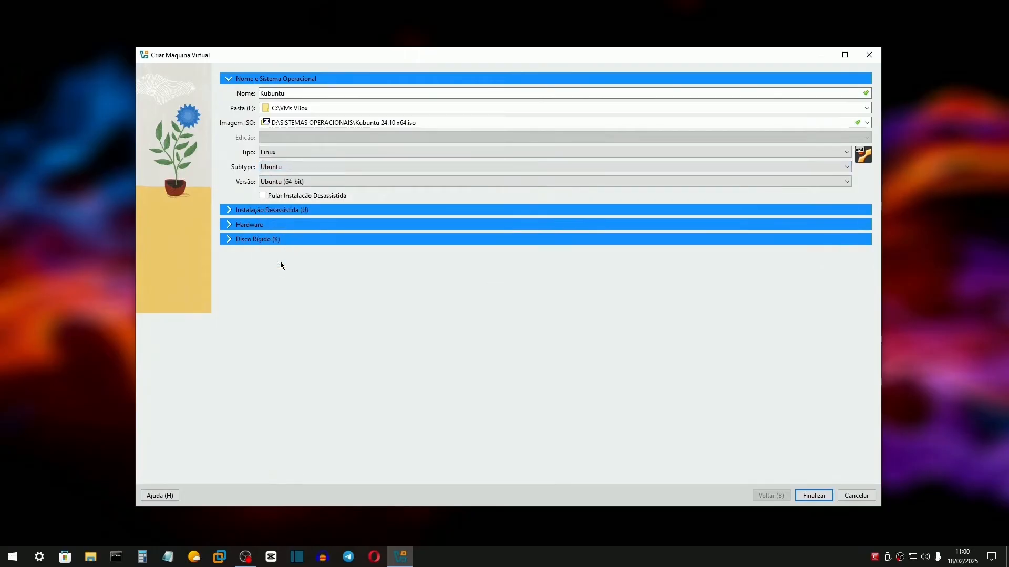
pyautogui.click(322, 182)
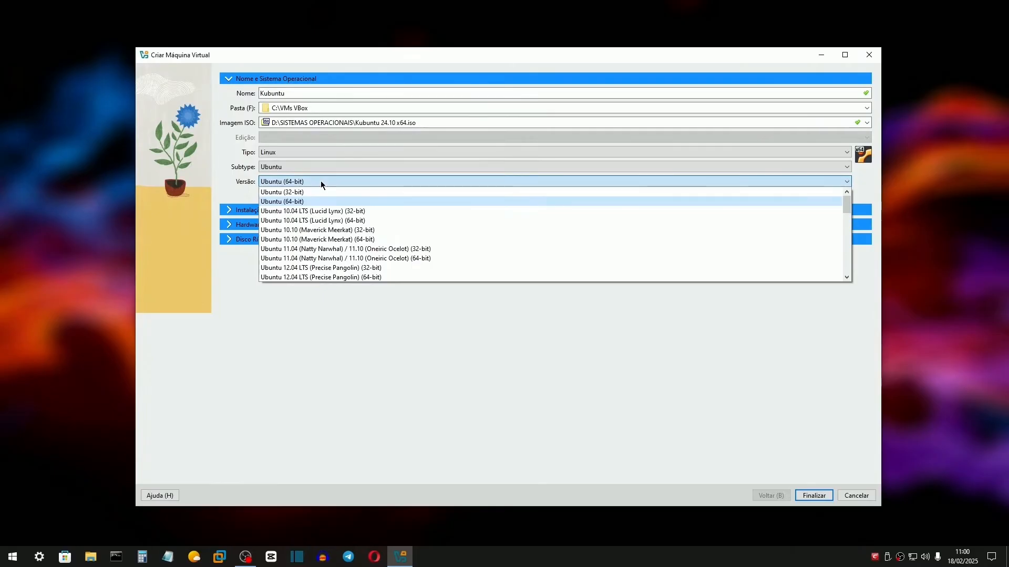
pyautogui.click(285, 201)
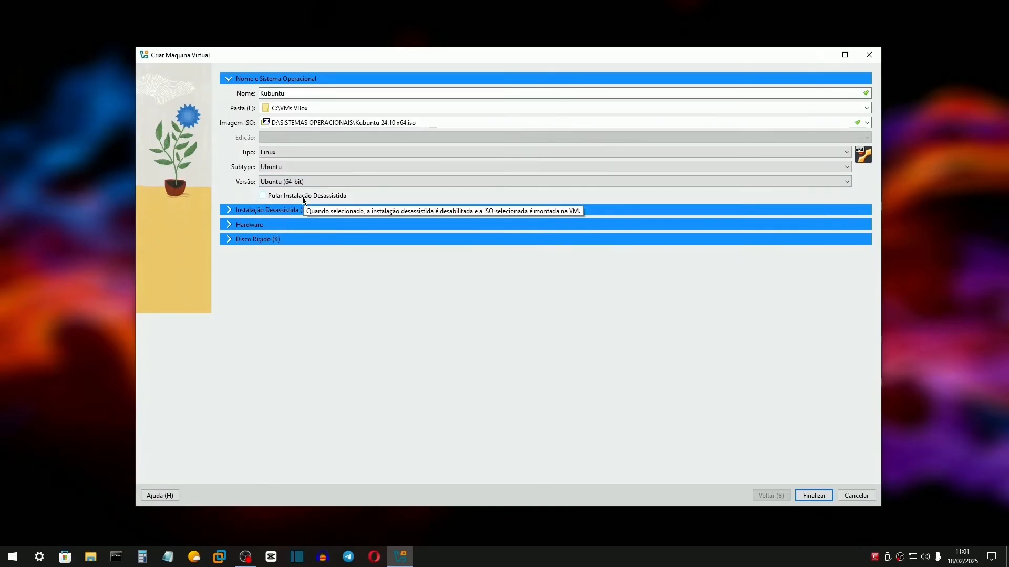
# - Review the unattended installation options and set the machine to skip unattended installation
pyautogui.click(247, 211)
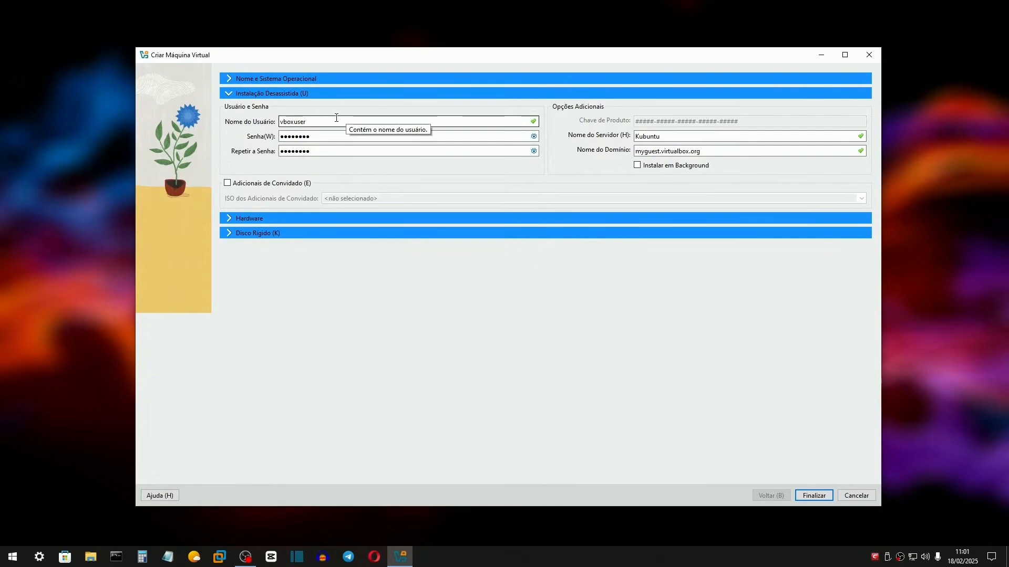
pyautogui.click(260, 78)
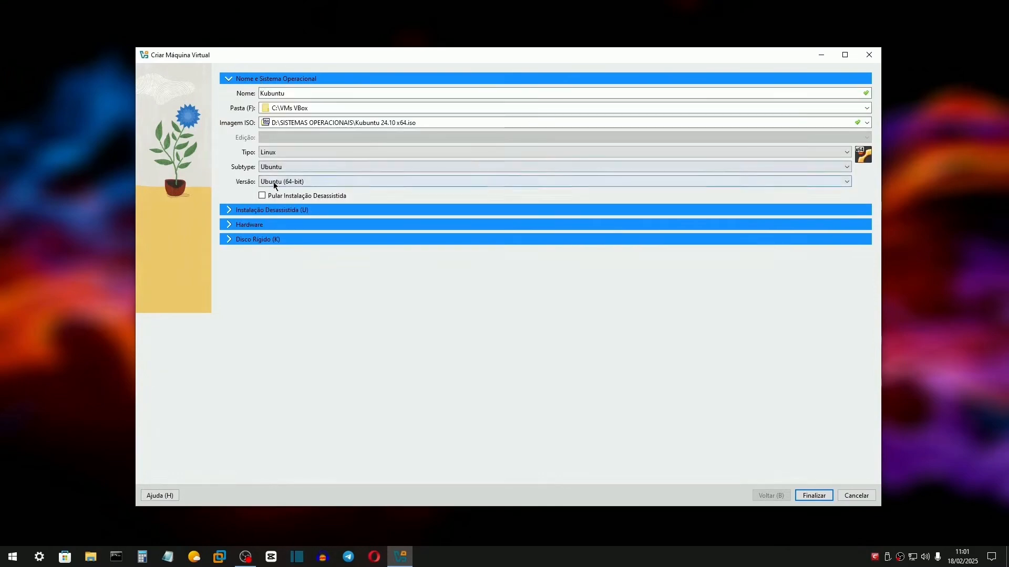
pyautogui.click(286, 197)
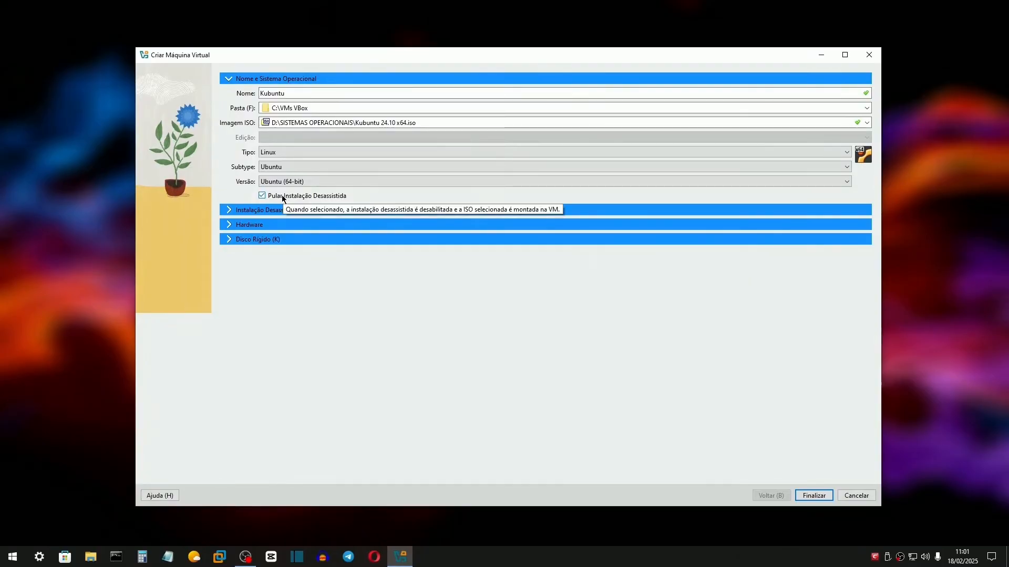
pyautogui.click(271, 210)
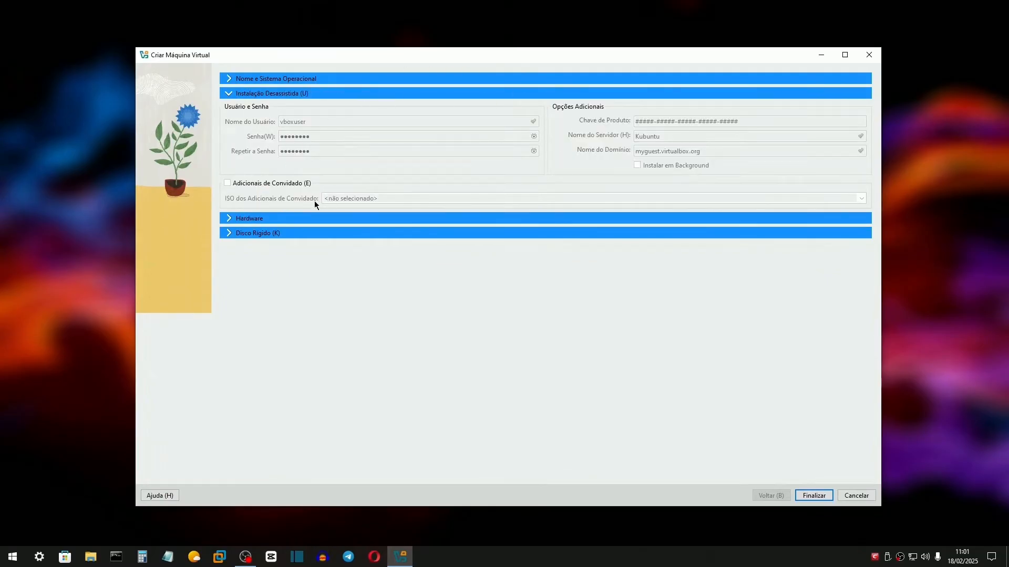
# - Set the machine's base memory to 8192 MB and its processors to 4
pyautogui.click(246, 219)
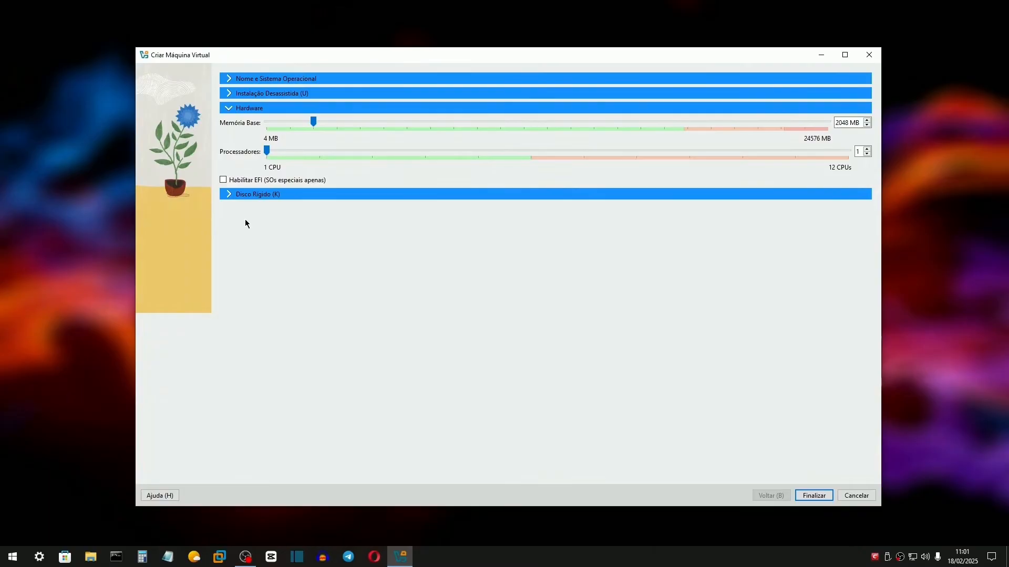
pyautogui.moveTo(313, 122); pyautogui.dragTo(453, 121)
pyautogui.click(426, 152)
# - Set the new virtual hard disk's size to 40 GB with VDI (VirtualBox Disk Image) as its file type
pyautogui.click(237, 195)
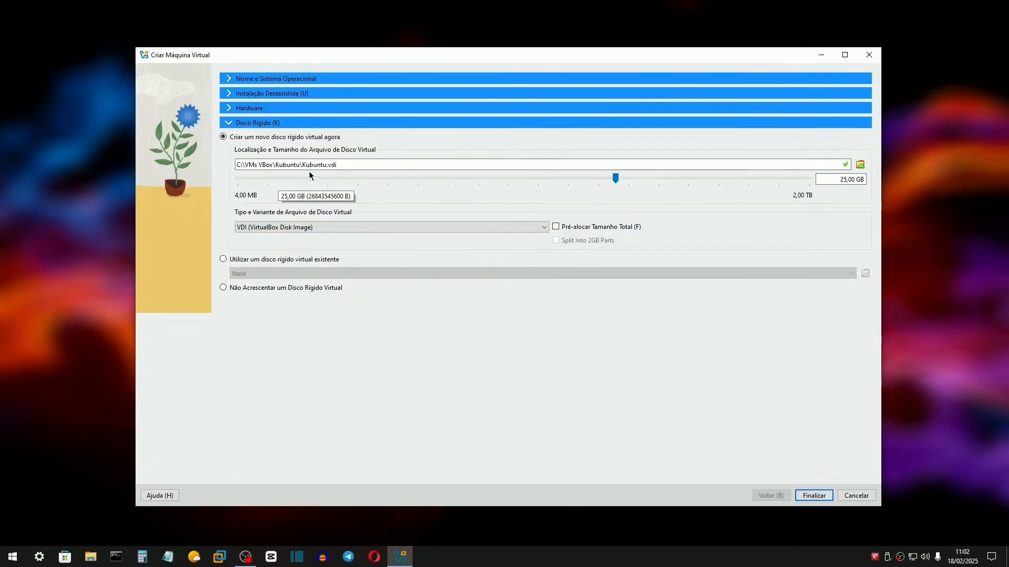
pyautogui.click(358, 165)
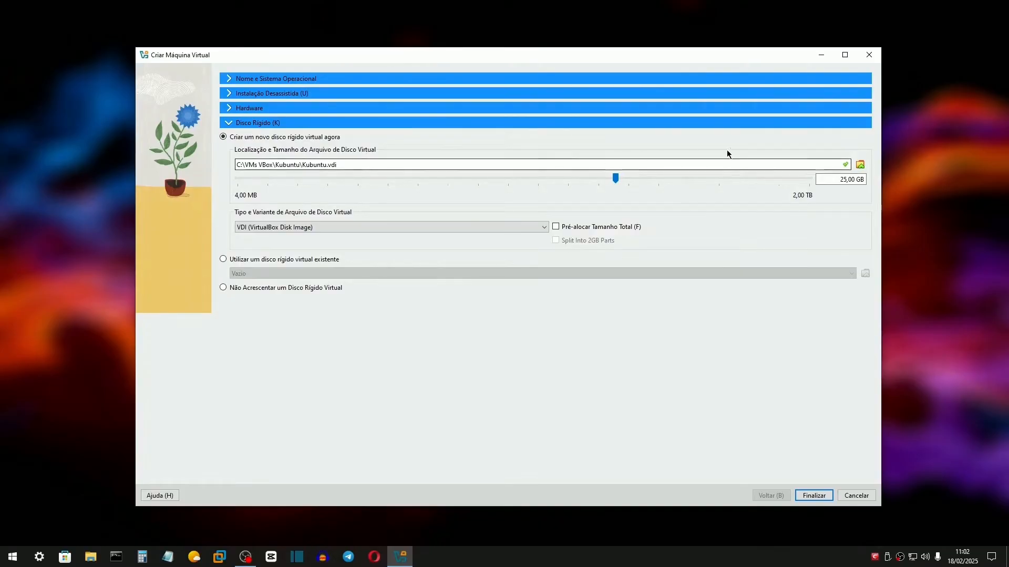
pyautogui.doubleClick(844, 179)
pyautogui.write('40')
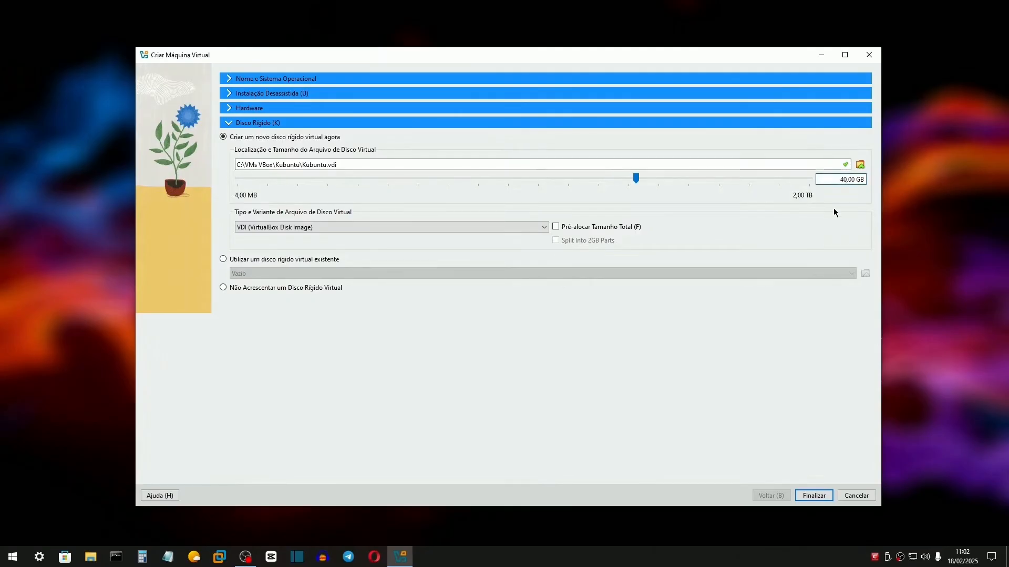
pyautogui.click(318, 227)
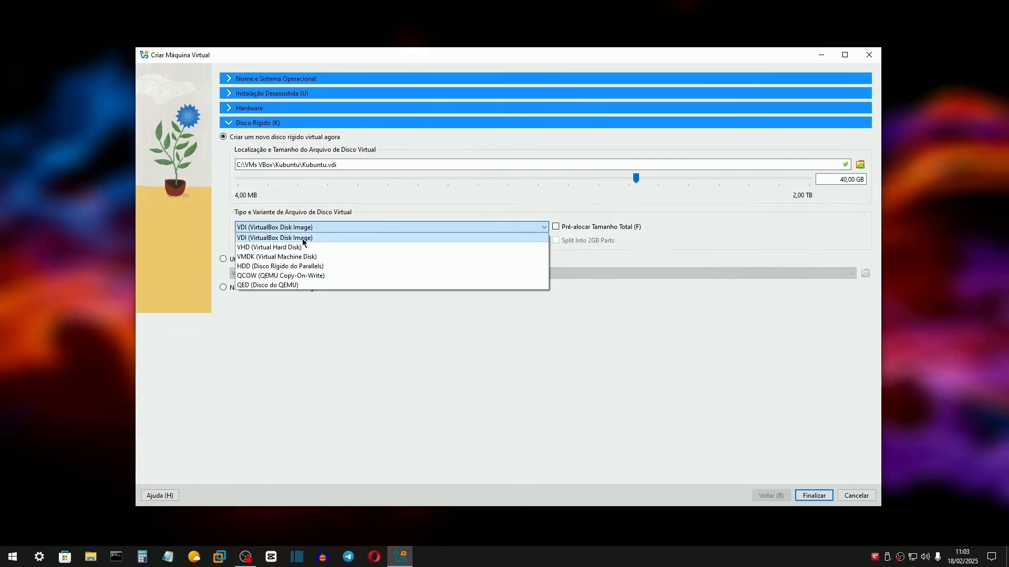
pyautogui.click(301, 238)
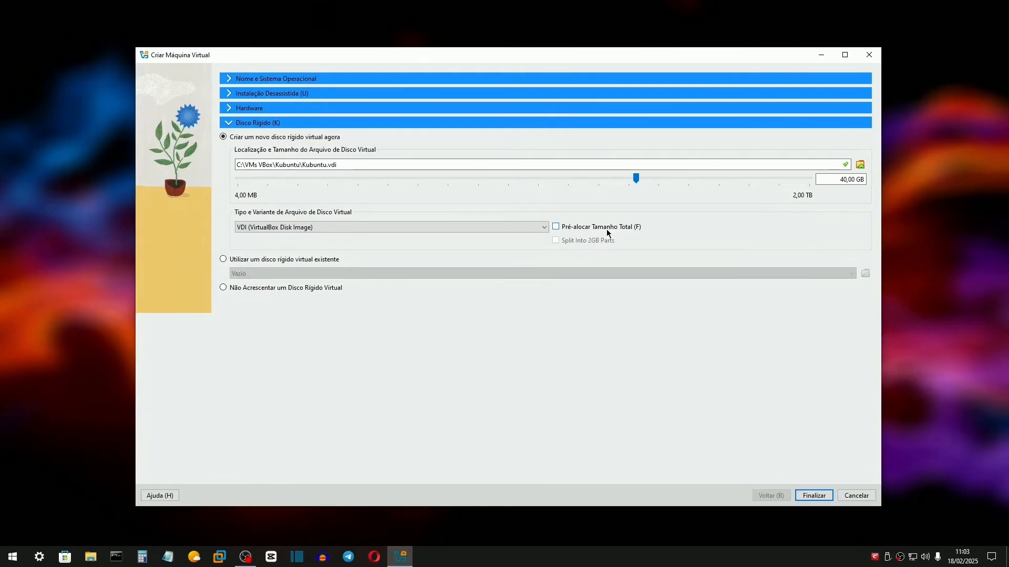
# - Try the VMDK disk type with Split Into 2GB Parts enabled, and return the disk type to VDI
pyautogui.click(514, 227)
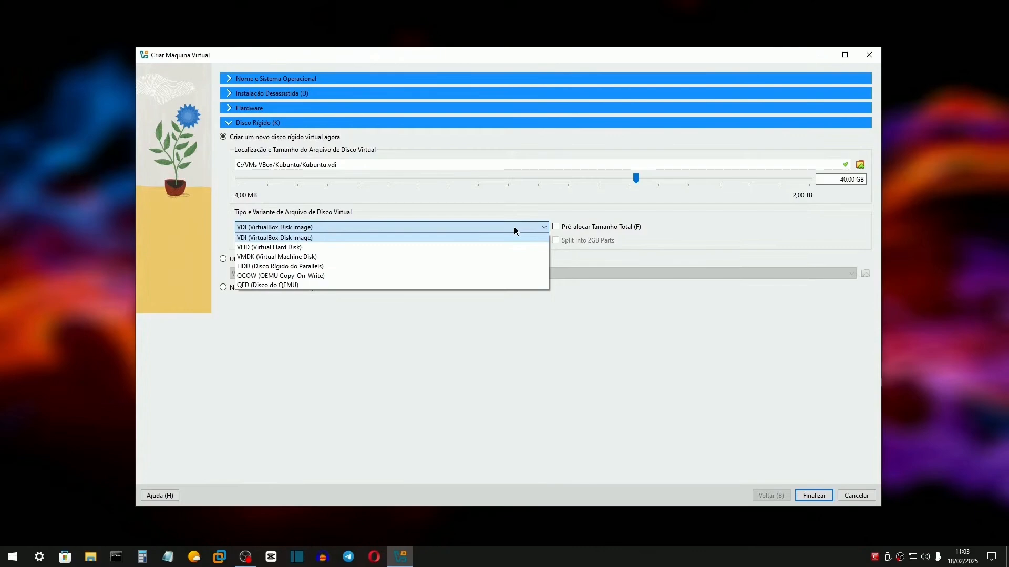
pyautogui.click(385, 258)
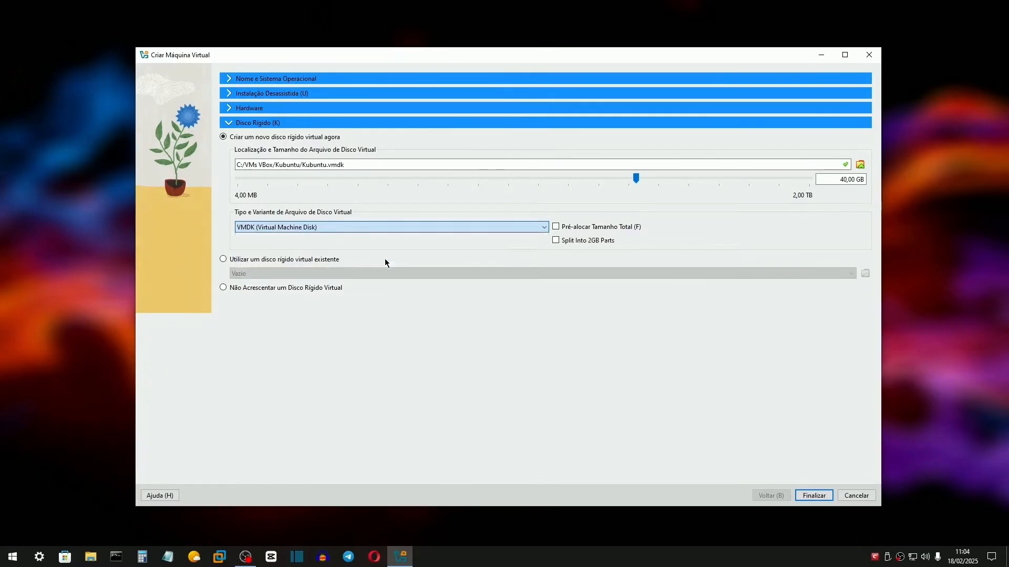
pyautogui.click(601, 243)
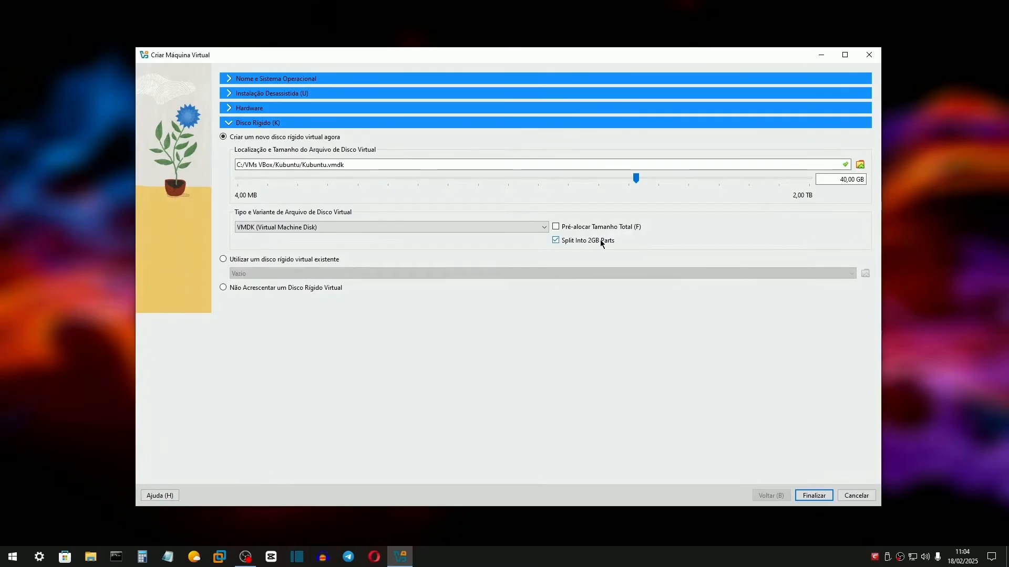
pyautogui.click(535, 227)
pyautogui.click(405, 239)
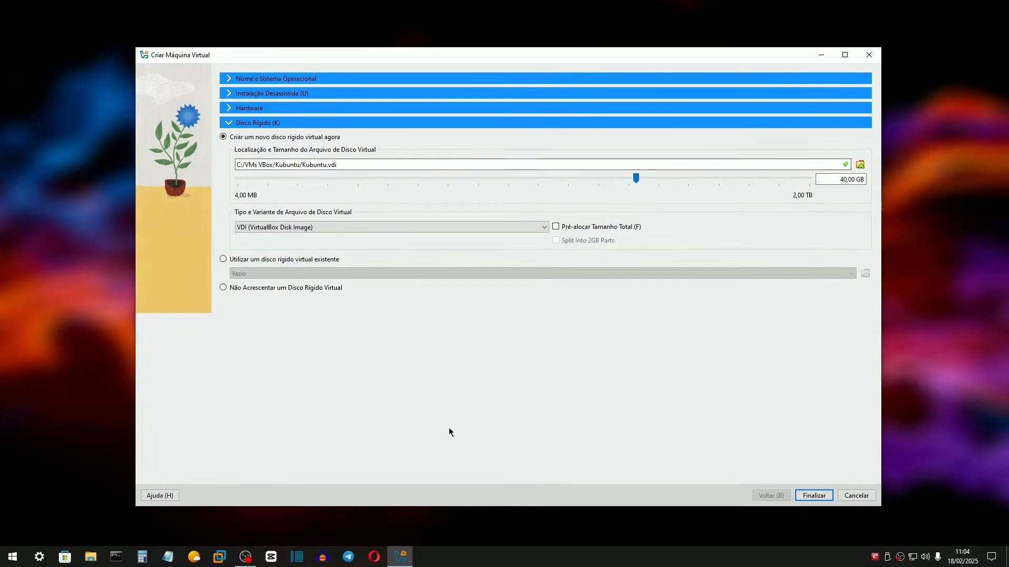
# - Finish creating the Kubuntu virtual machine and review its configuration summary
pyautogui.click(814, 496)
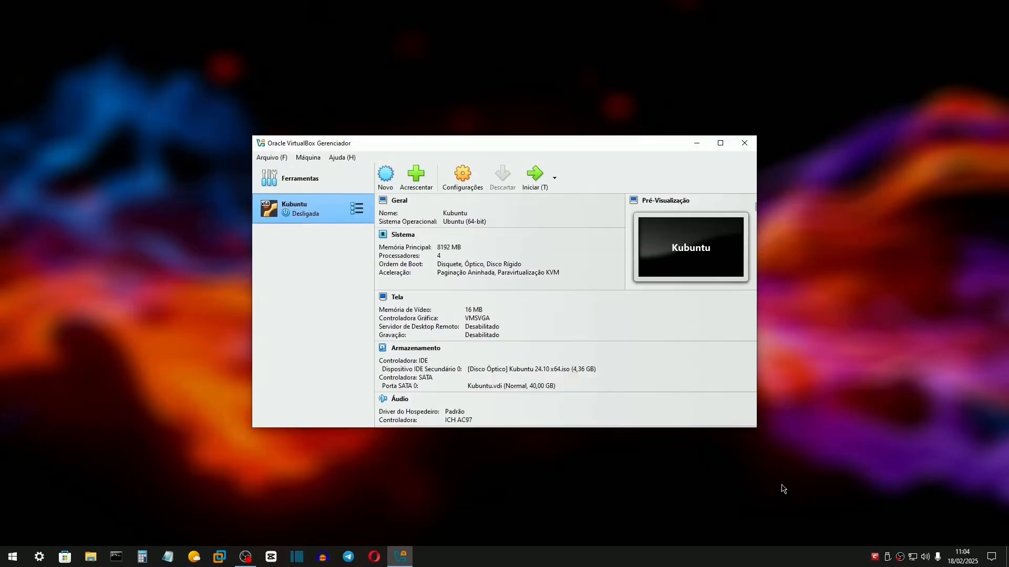
pyautogui.scroll(-5, 551, 278)
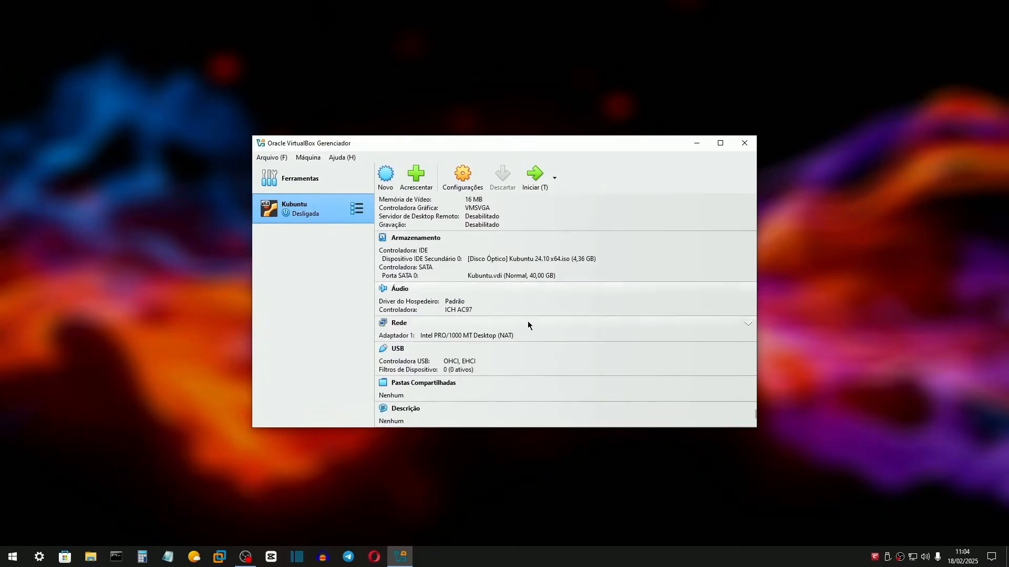
pyautogui.scroll(4, 531, 323)
pyautogui.scroll(1, 532, 329)
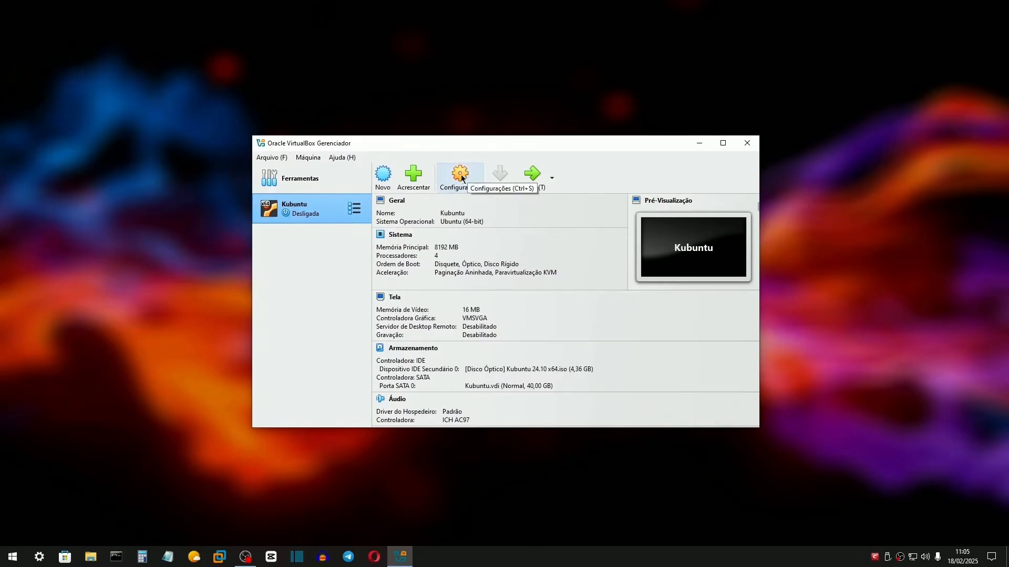
# - Open the Kubuntu machine's settings and reposition and enlarge the settings window to show more options
pyautogui.click(460, 170)
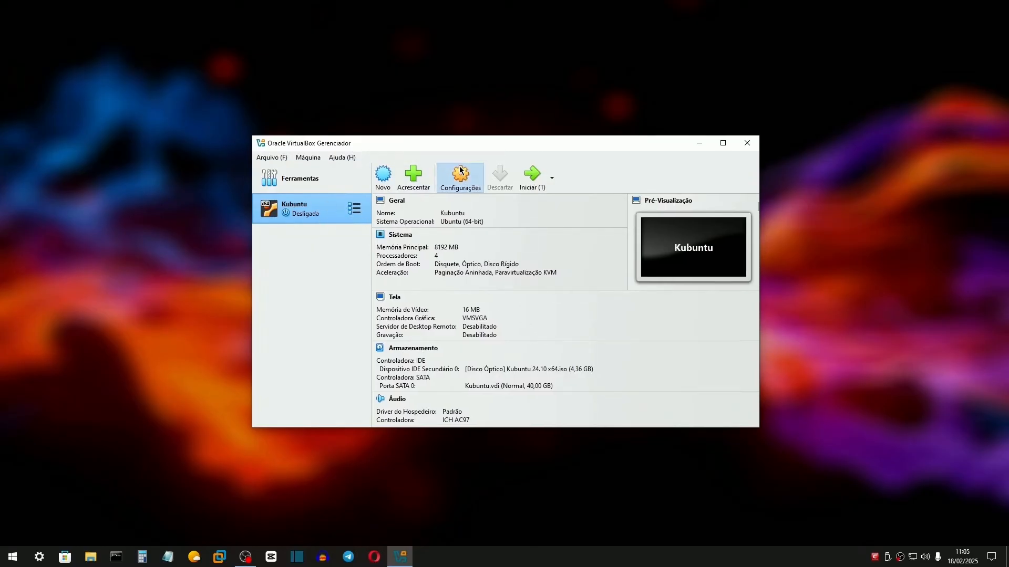
pyautogui.moveTo(438, 146); pyautogui.dragTo(307, 59)
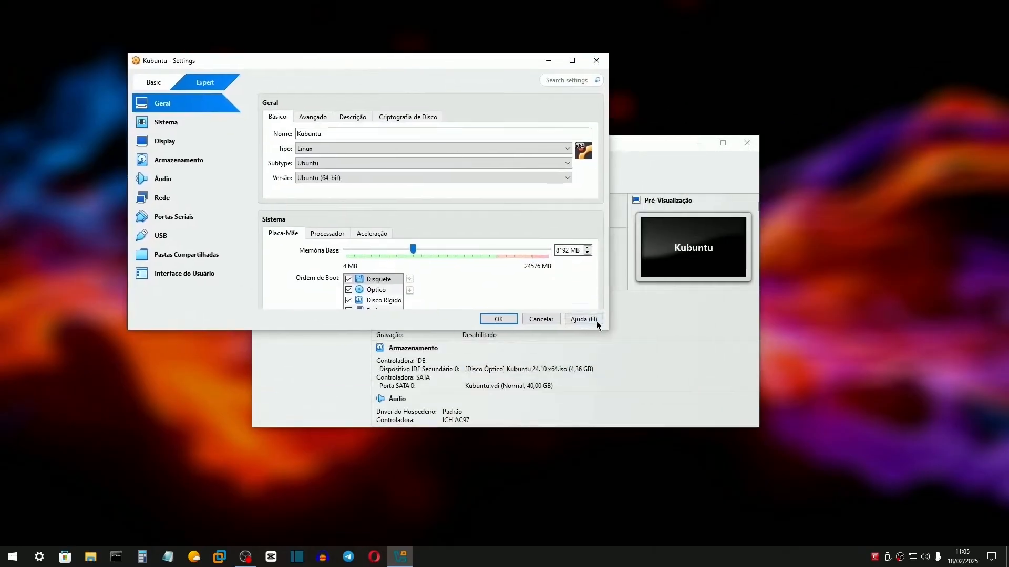
pyautogui.moveTo(609, 331); pyautogui.dragTo(925, 515)
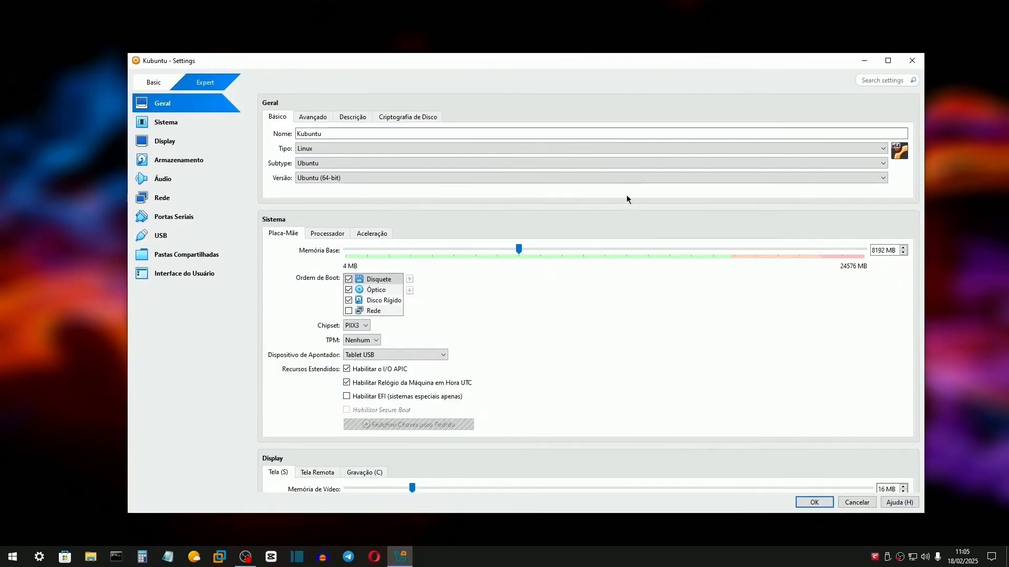
pyautogui.moveTo(589, 62); pyautogui.dragTo(571, 51)
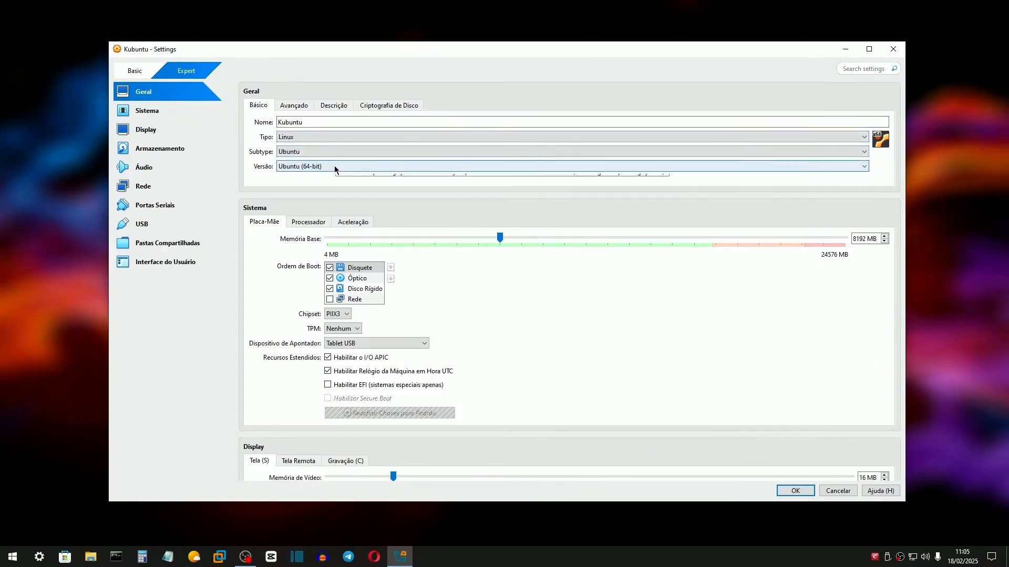
# - Examine the advanced general settings, including the shared clipboard and drag-and-drop options
pyautogui.click(291, 106)
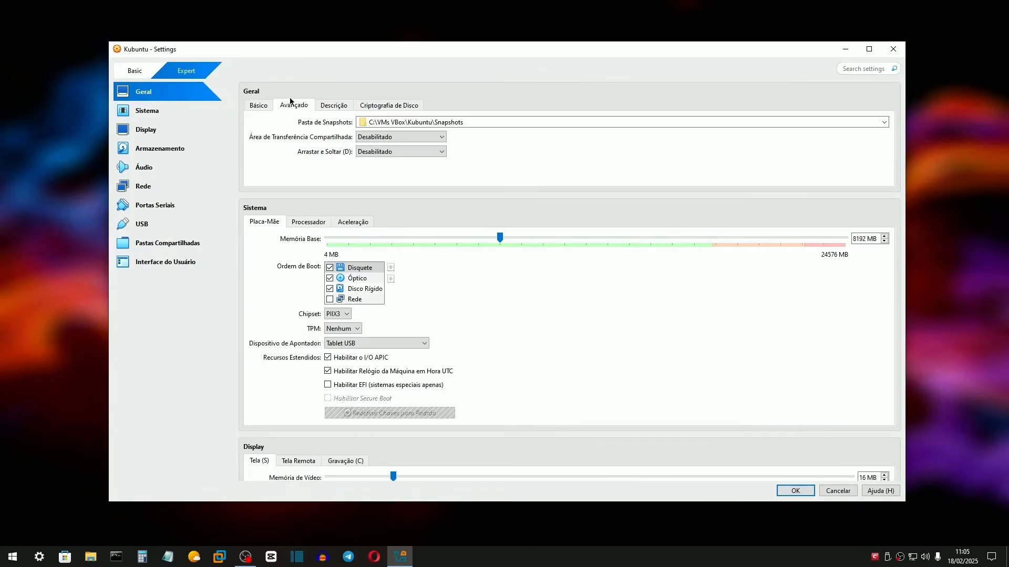
pyautogui.click(402, 140)
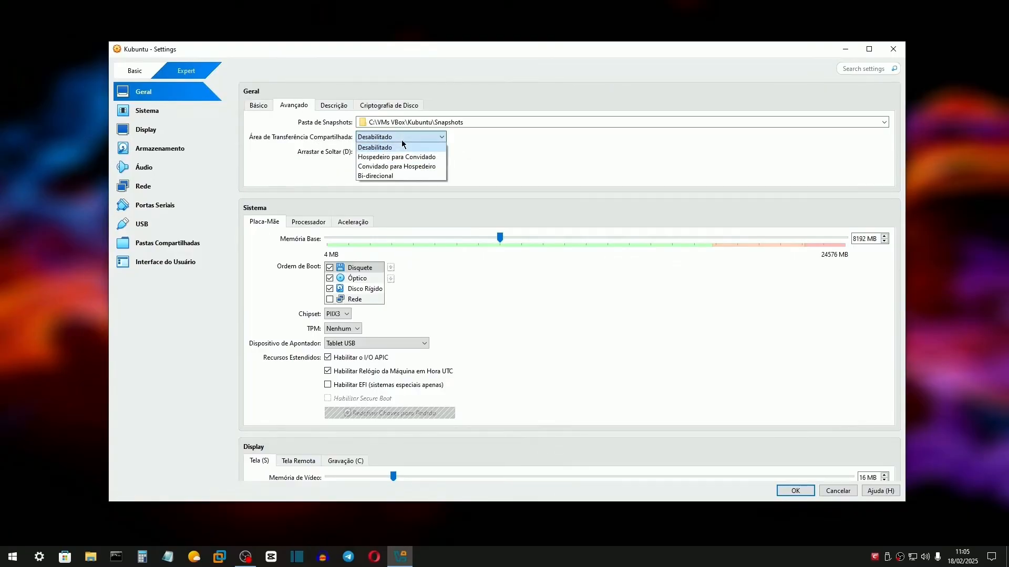
pyautogui.click(402, 147)
pyautogui.click(399, 151)
pyautogui.click(350, 138)
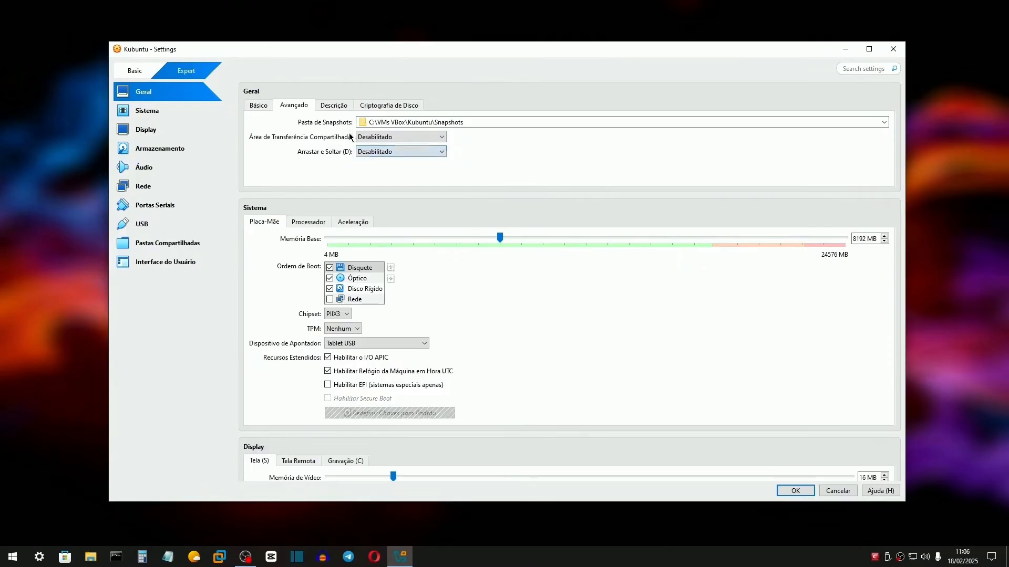
# - Set both the shared clipboard and drag-and-drop to Bi-direcional
pyautogui.click(437, 137)
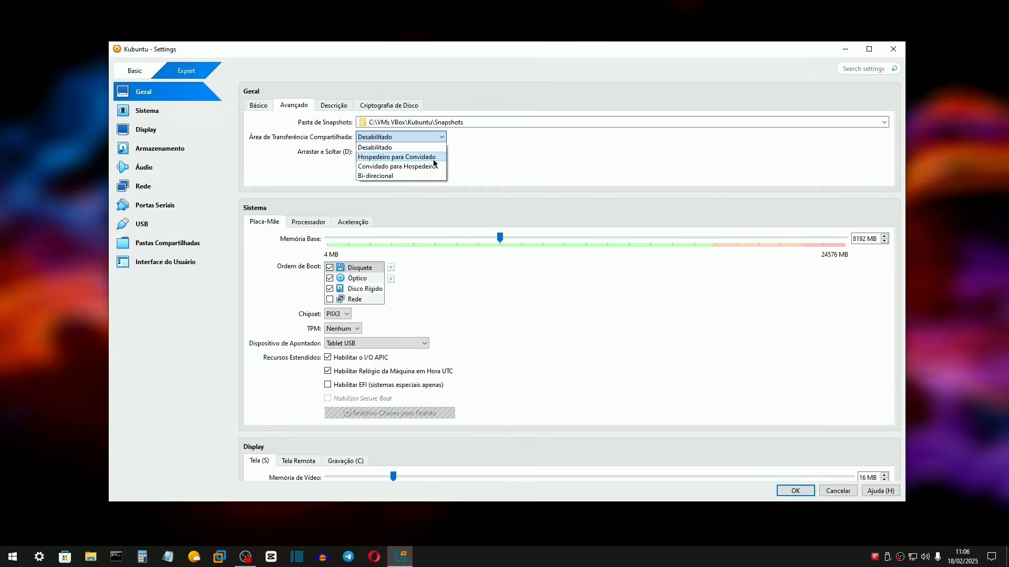
pyautogui.click(391, 175)
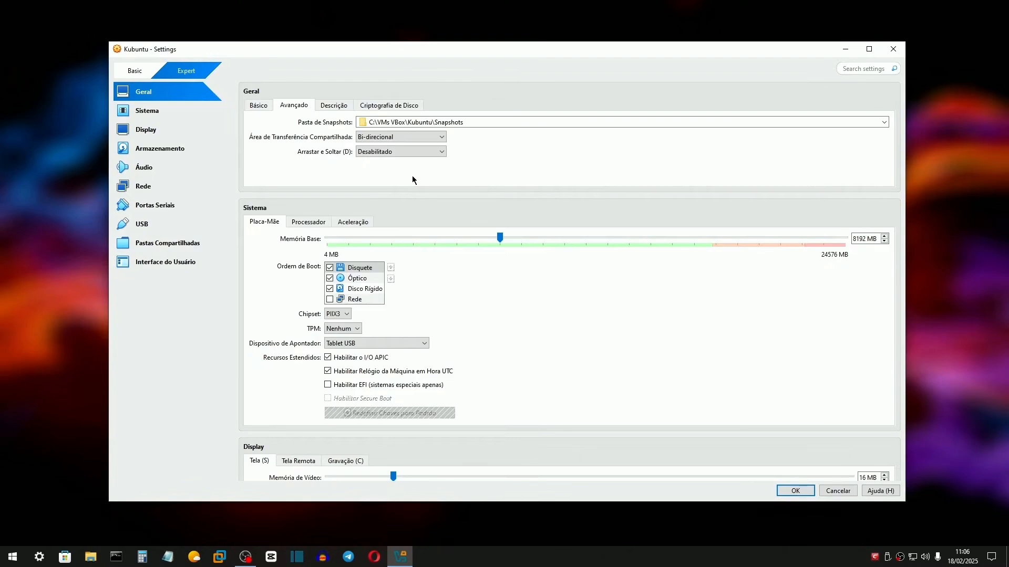
pyautogui.click(432, 152)
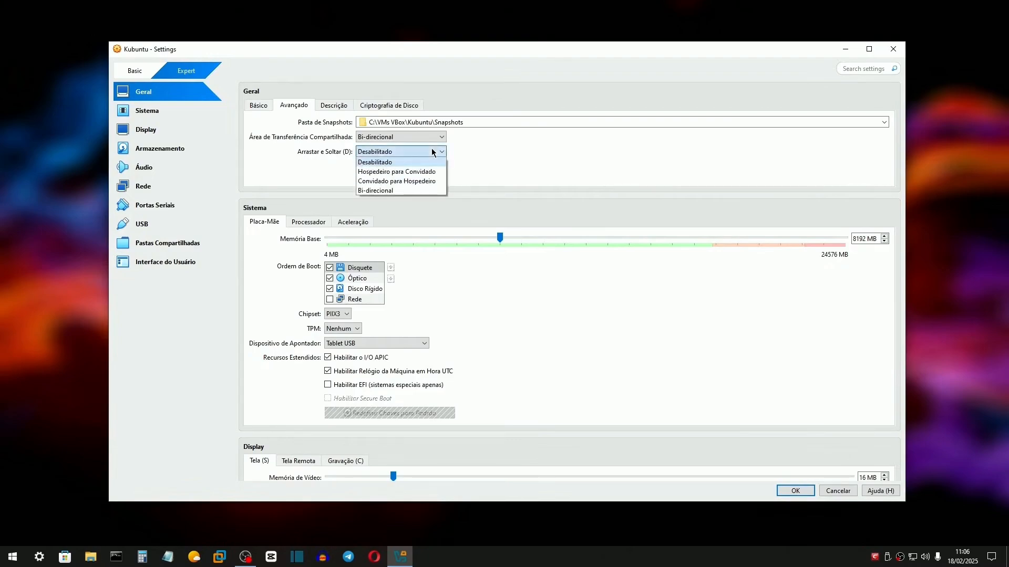
pyautogui.click(388, 191)
# - Enter the sample text "ufheufhefuefhuefhe" as the machine's description and view the disk encryption options
pyautogui.click(329, 105)
pyautogui.click(332, 141)
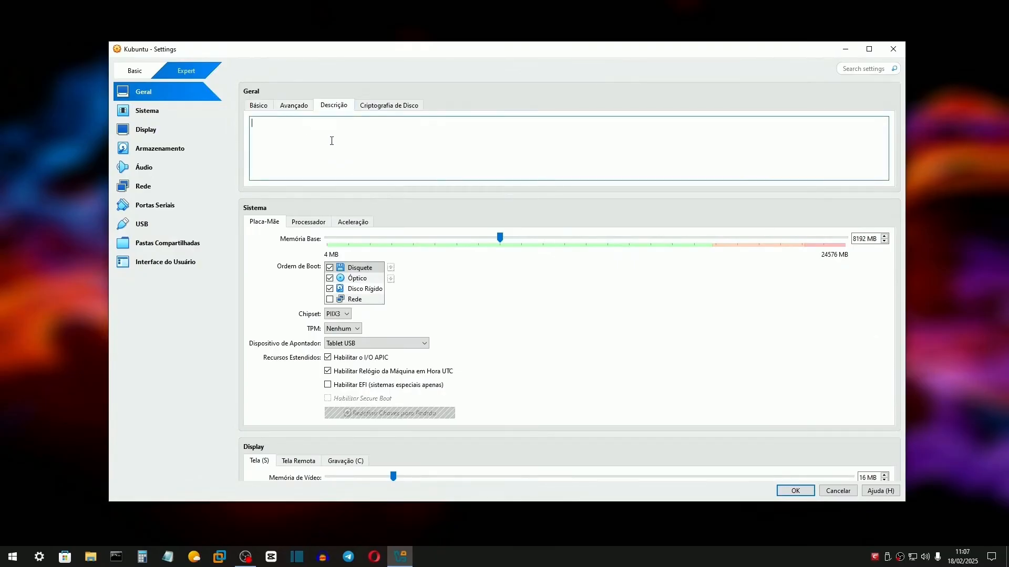
pyautogui.write('ufheufhefuefhuefhe')
pyautogui.click(388, 108)
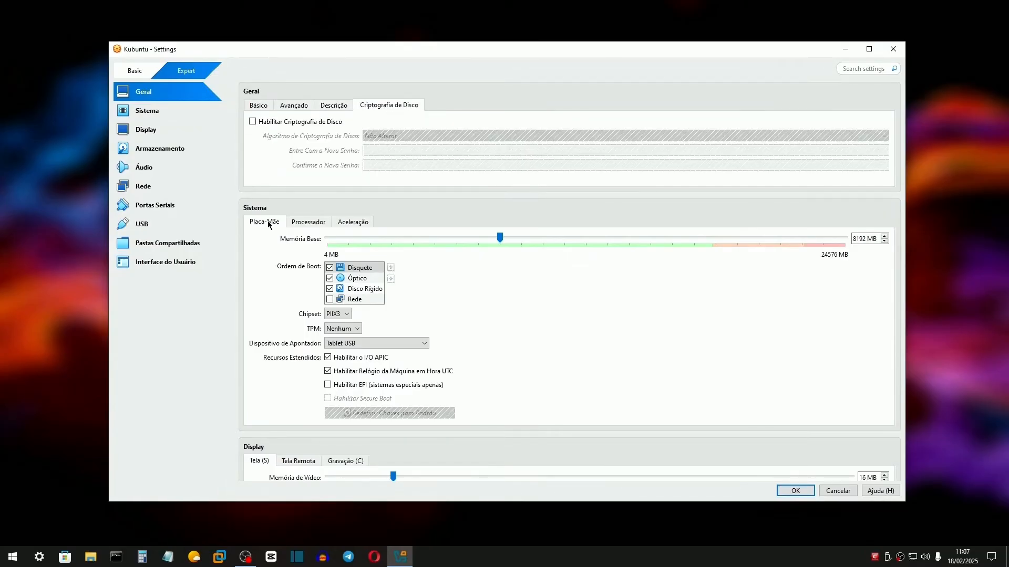
# - Examine the system's motherboard and processor options, including the chipset, TPM, pointing device and PAE/NX choices
pyautogui.scroll(-1, 272, 226)
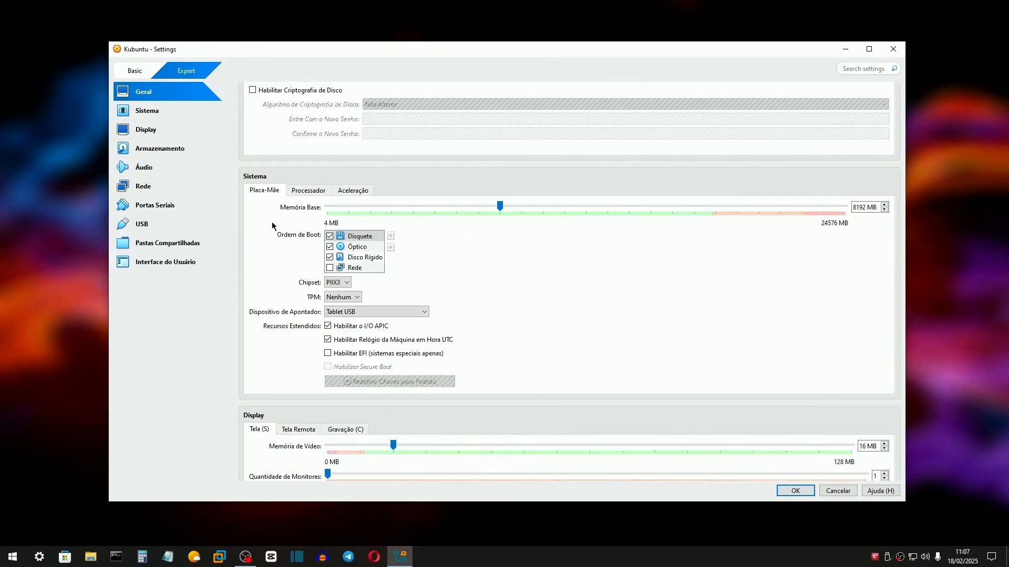
pyautogui.scroll(-20, 272, 226)
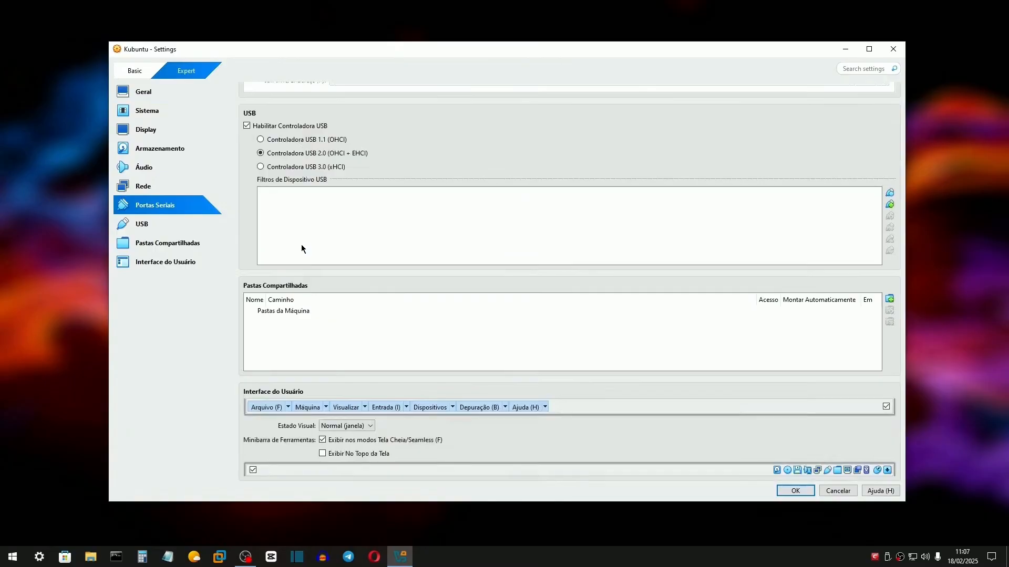
pyautogui.scroll(20, 301, 247)
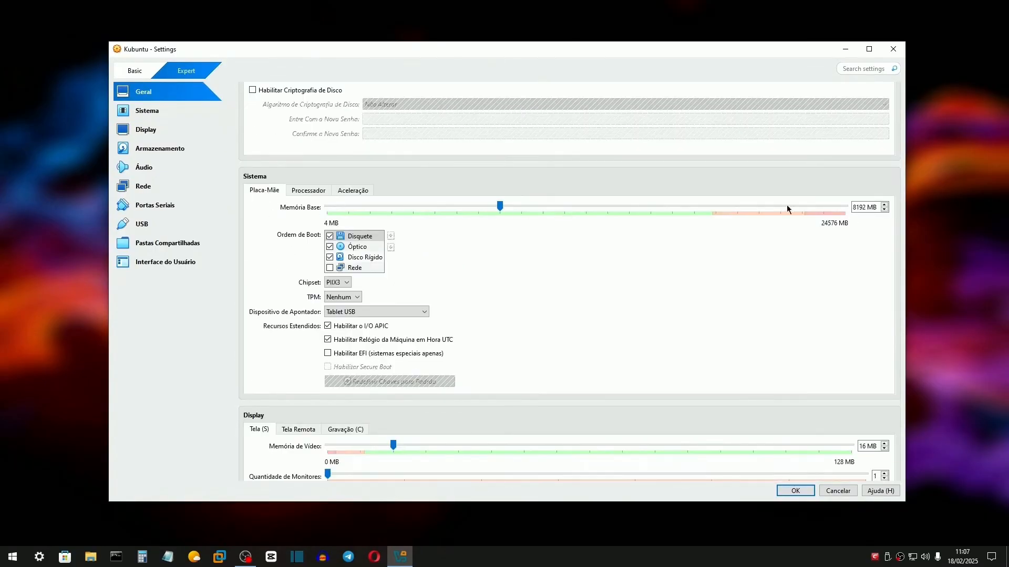
pyautogui.click(345, 283)
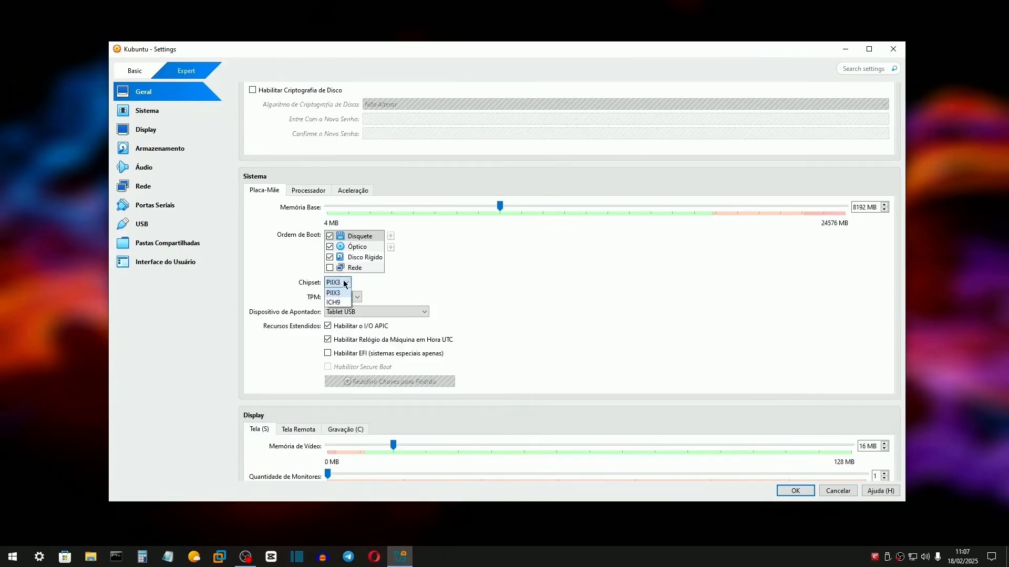
pyautogui.click(347, 297)
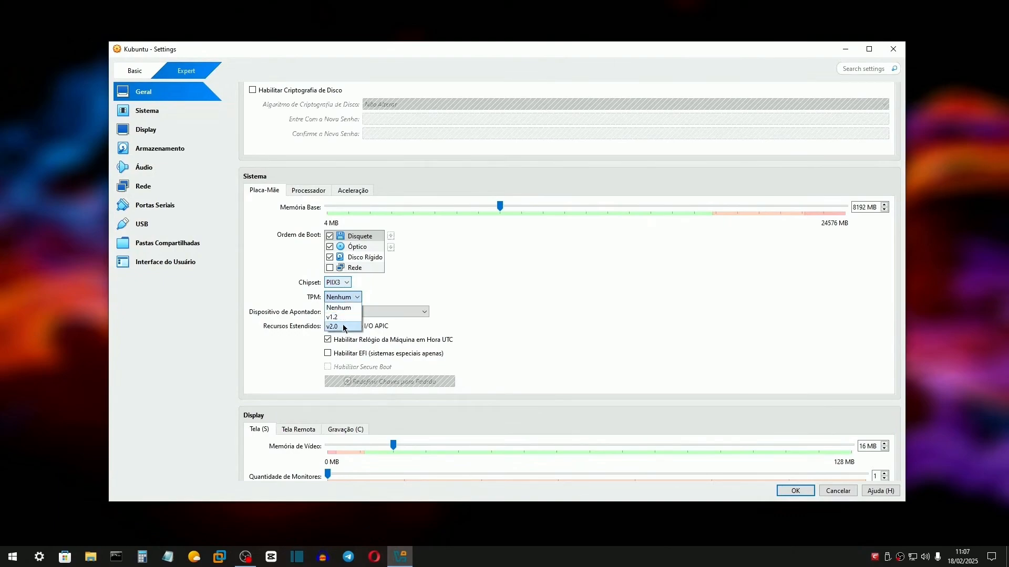
pyautogui.click(247, 272)
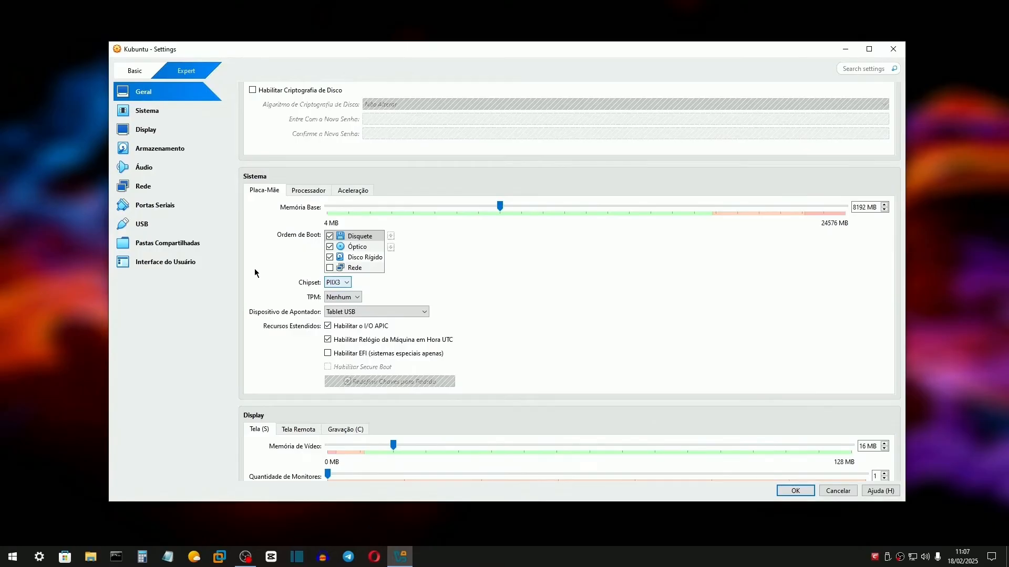
pyautogui.click(424, 312)
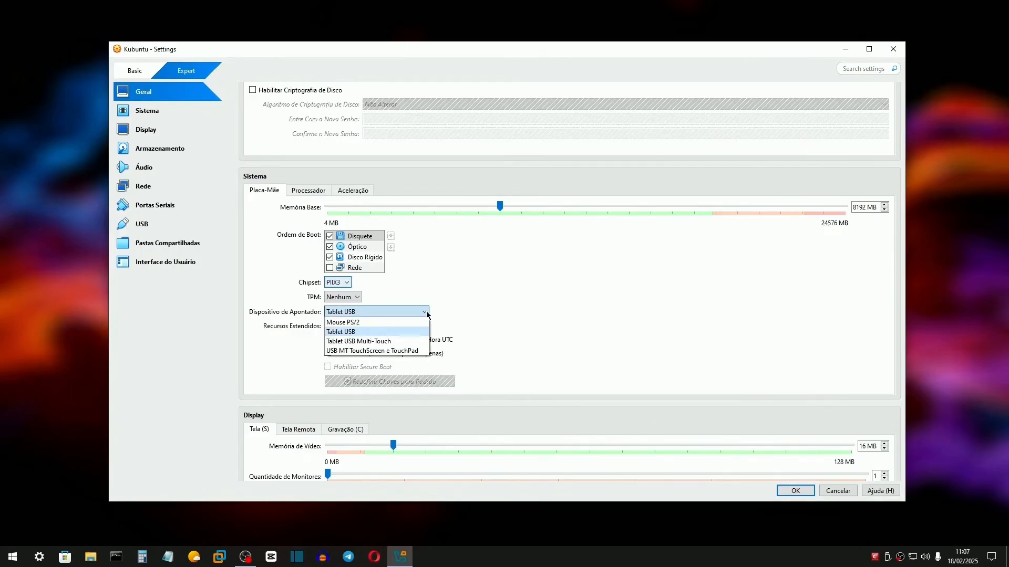
pyautogui.click(459, 310)
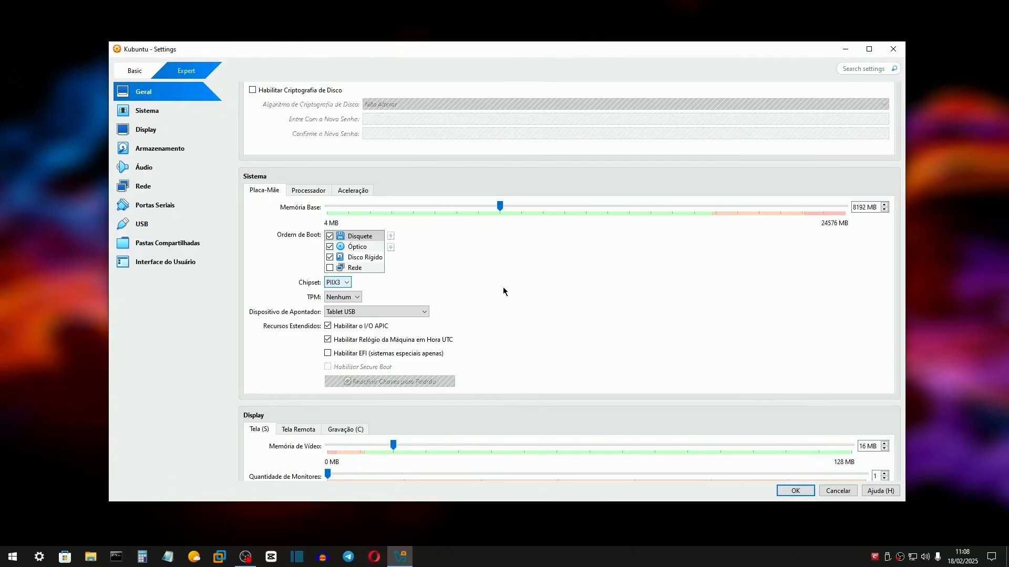
pyautogui.click(313, 191)
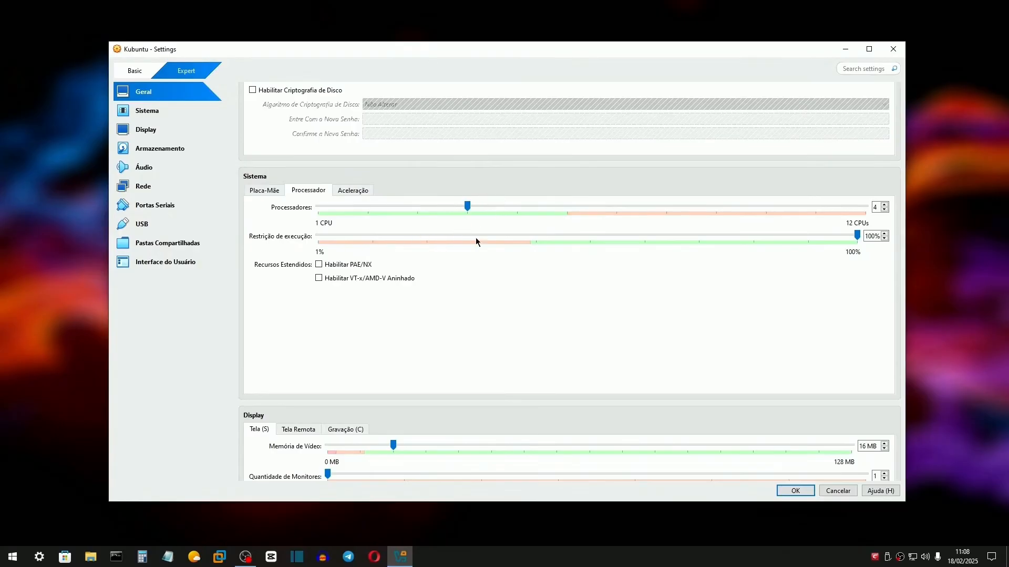
pyautogui.click(349, 265)
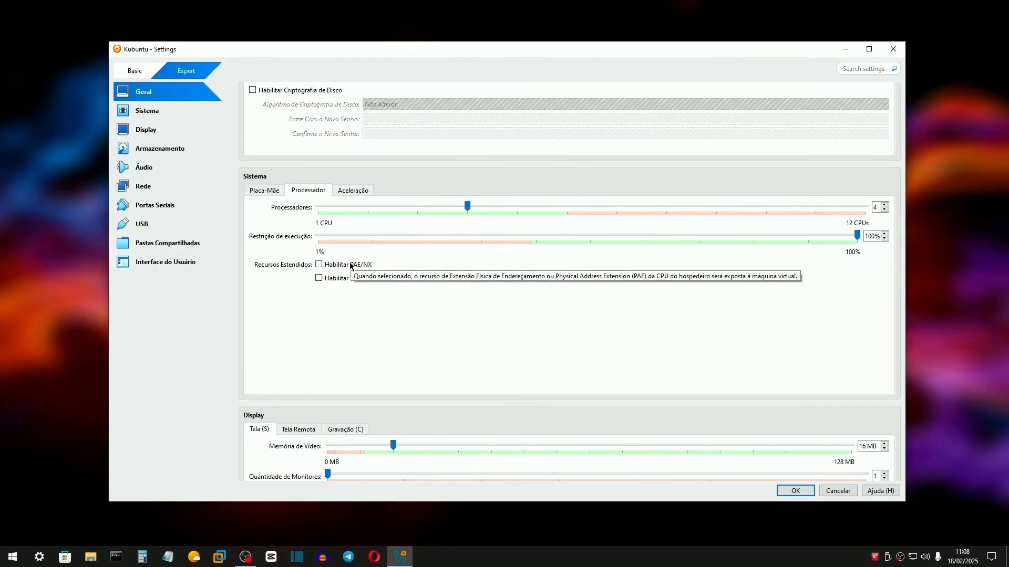
# - Raise the display's video memory to 128 MB, and again to the 256 MB maximum after enabling 3D acceleration
pyautogui.scroll(-5, 363, 273)
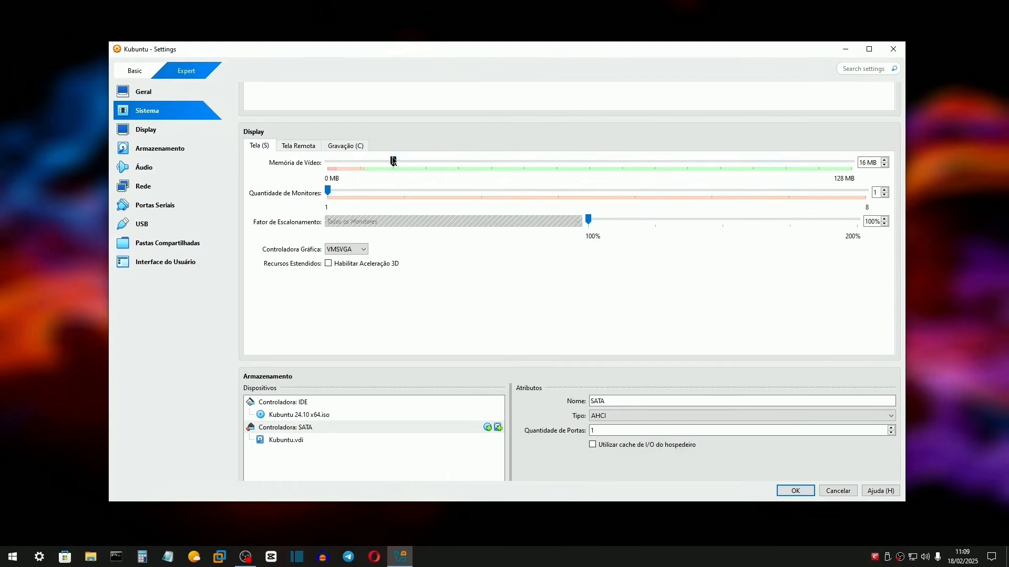
pyautogui.moveTo(393, 162); pyautogui.dragTo(892, 156)
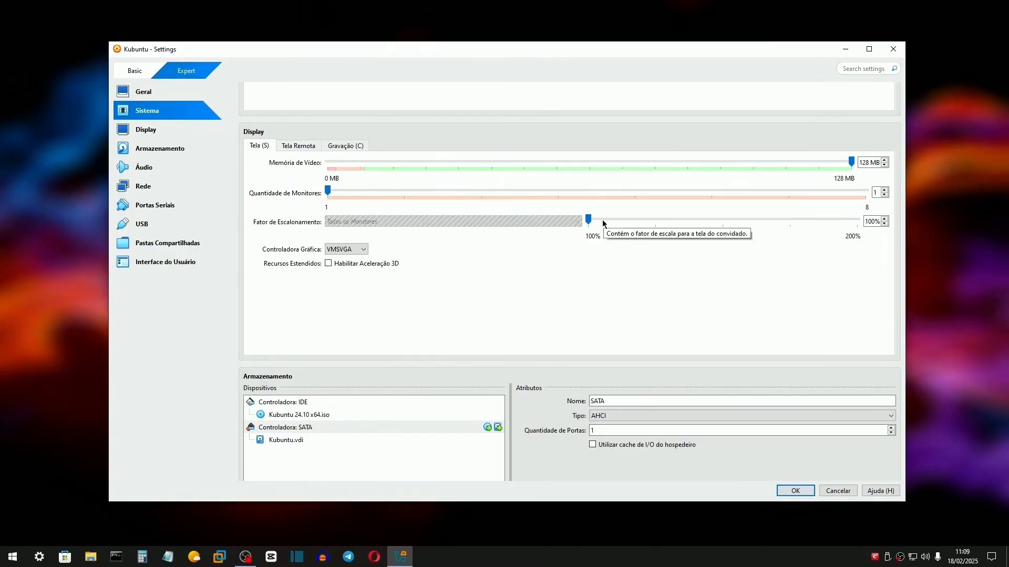
pyautogui.click(366, 251)
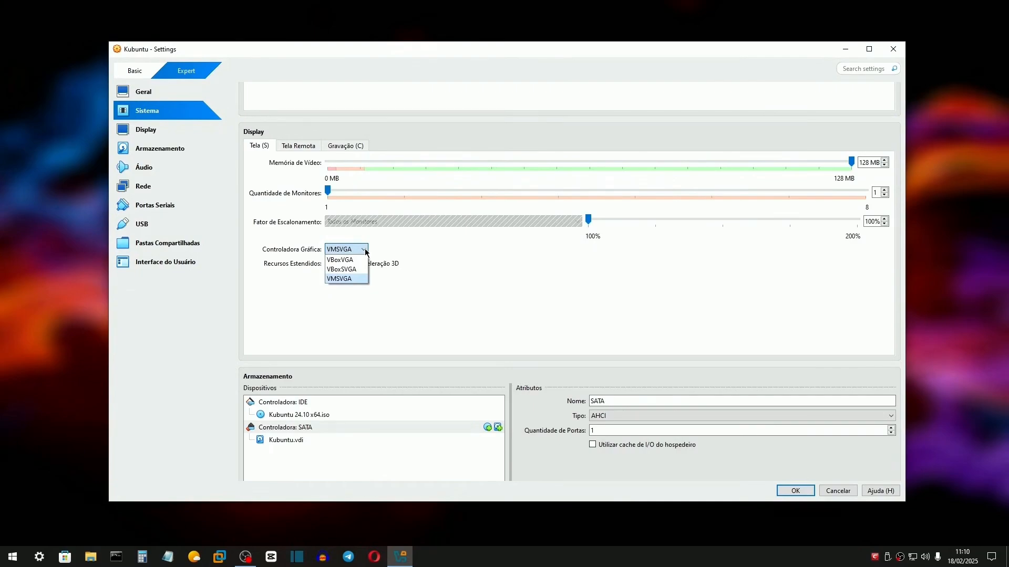
pyautogui.click(438, 302)
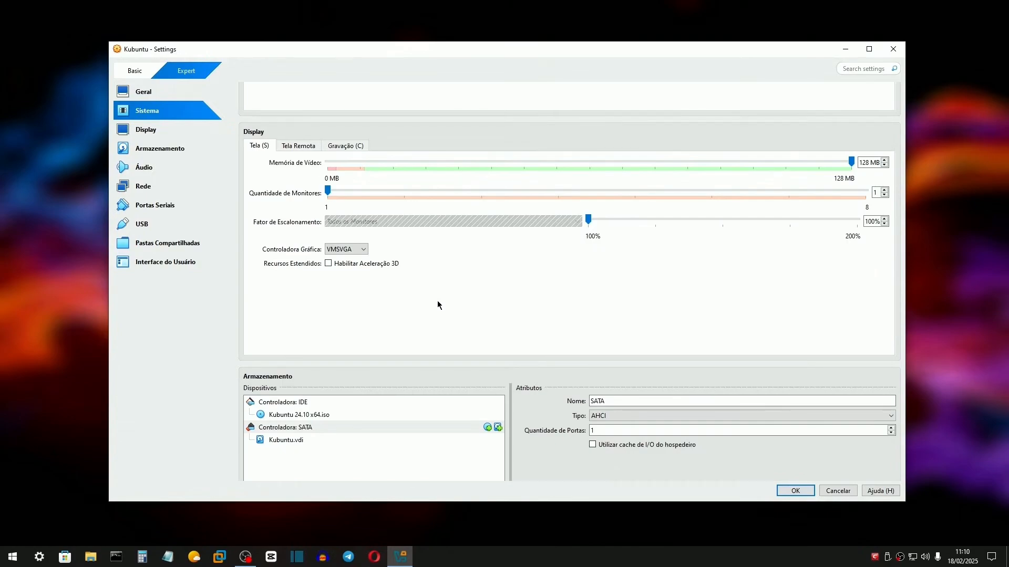
pyautogui.click(366, 265)
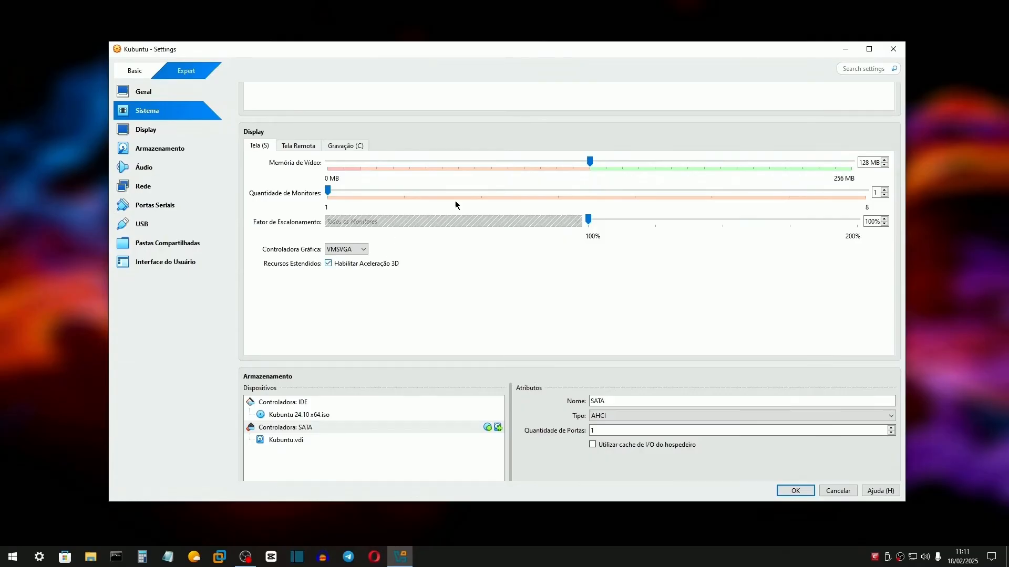
pyautogui.moveTo(591, 162); pyautogui.dragTo(908, 160)
# - View the remote display options, and enable display recording with the recording mode kept at Apenas Vídeo
pyautogui.click(306, 147)
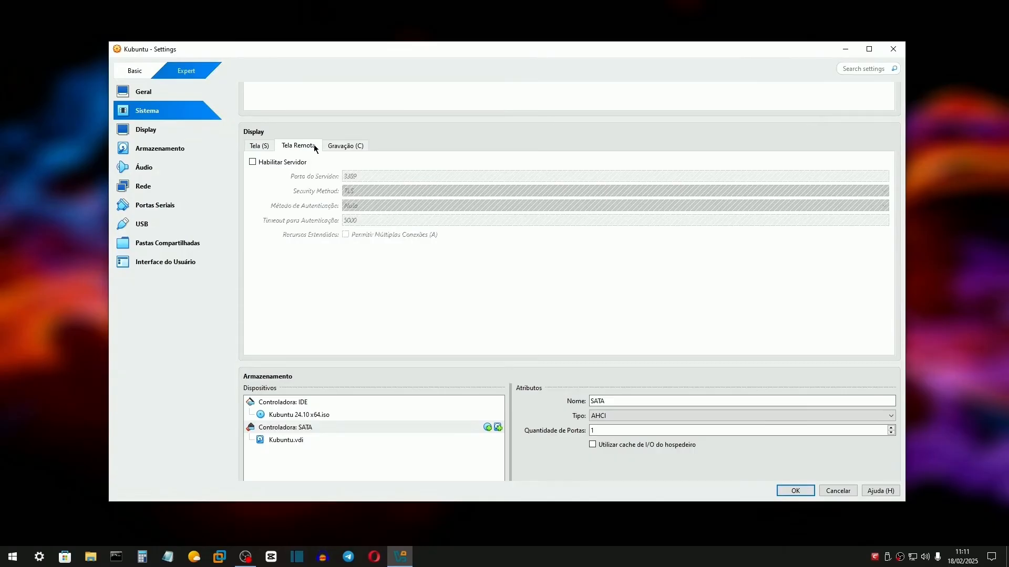
pyautogui.click(351, 145)
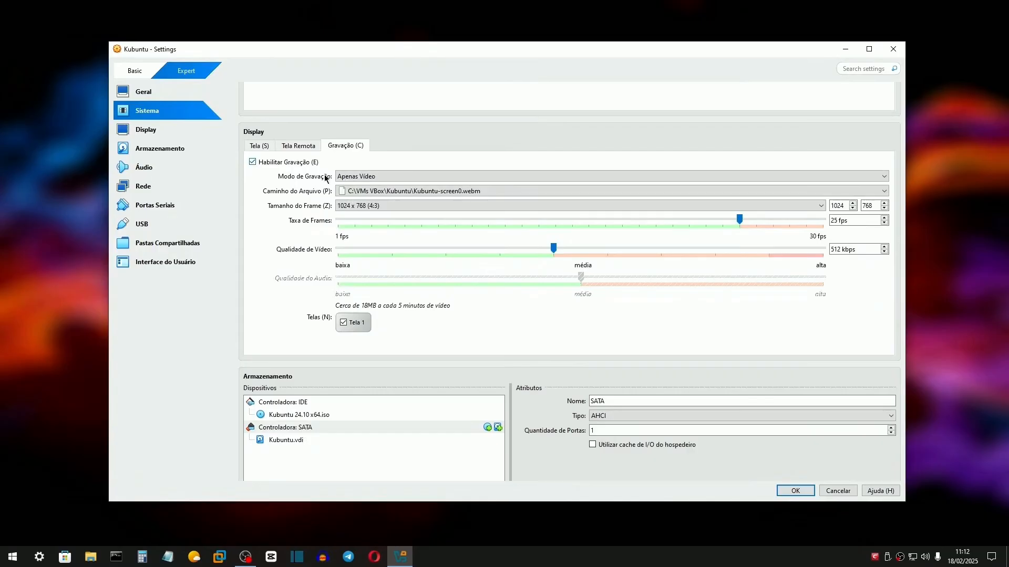
pyautogui.click(408, 179)
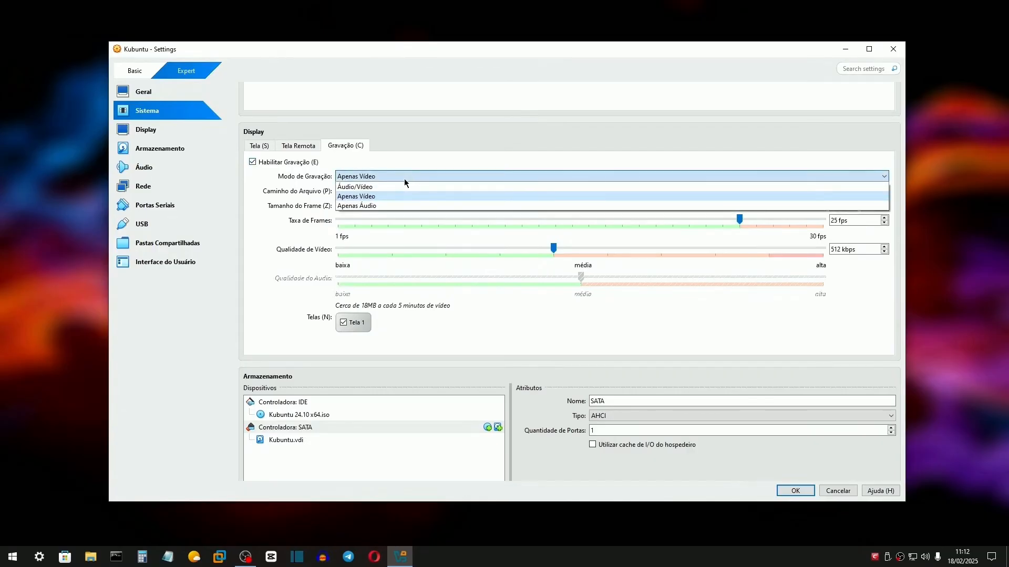
pyautogui.click(389, 194)
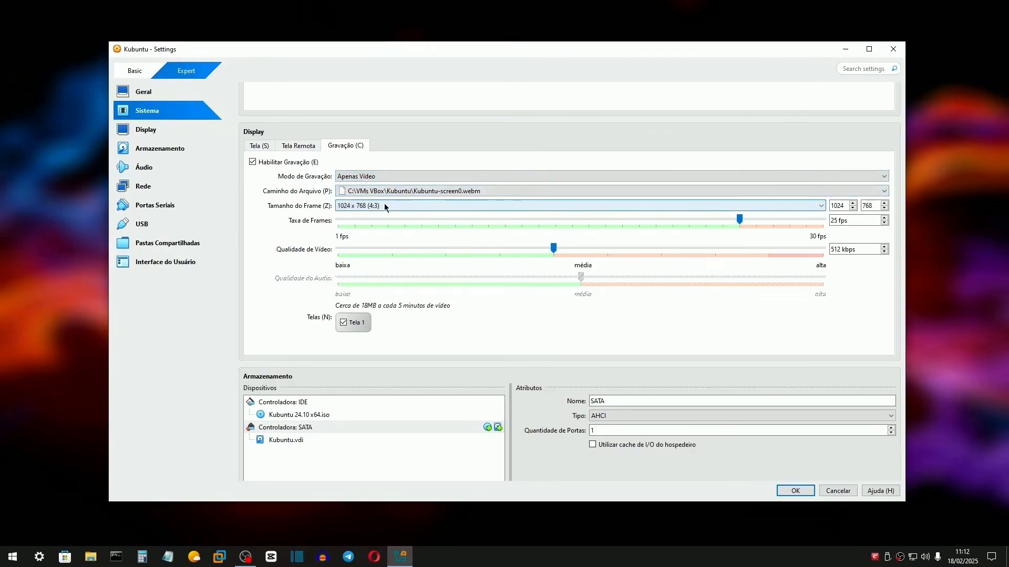
pyautogui.click(384, 206)
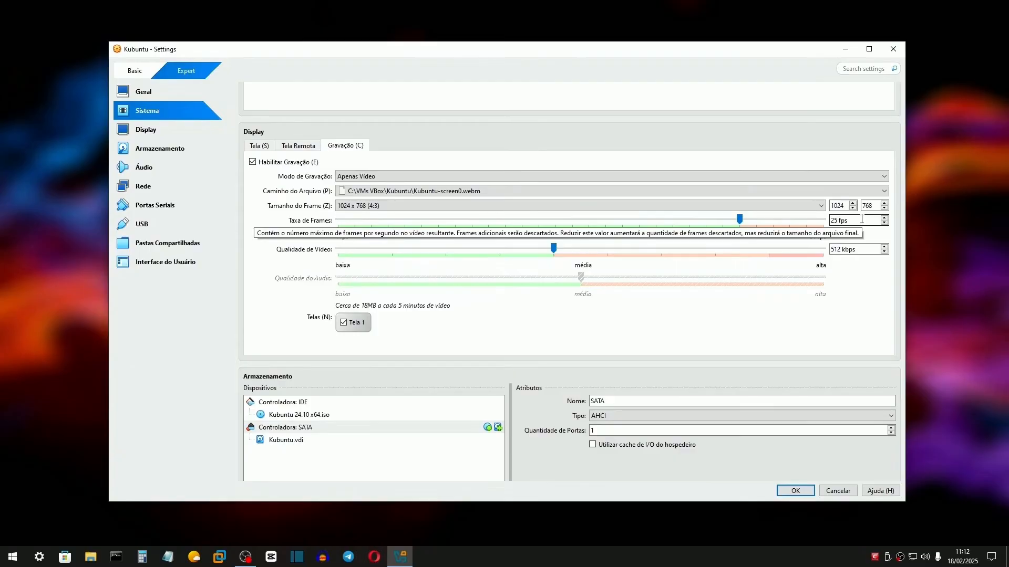
# - Set the recording frame rate to 30 fps, check the video quality setting, and disable recording
pyautogui.click(884, 217)
pyautogui.click(885, 218)
pyautogui.click(885, 217)
pyautogui.click(885, 217)
pyautogui.click(885, 217)
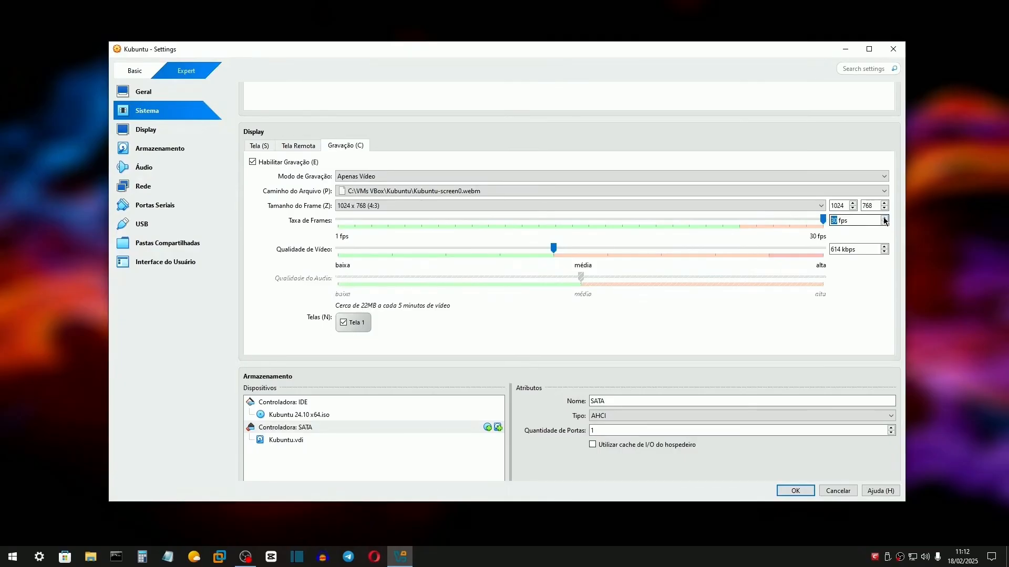
pyautogui.click(553, 248)
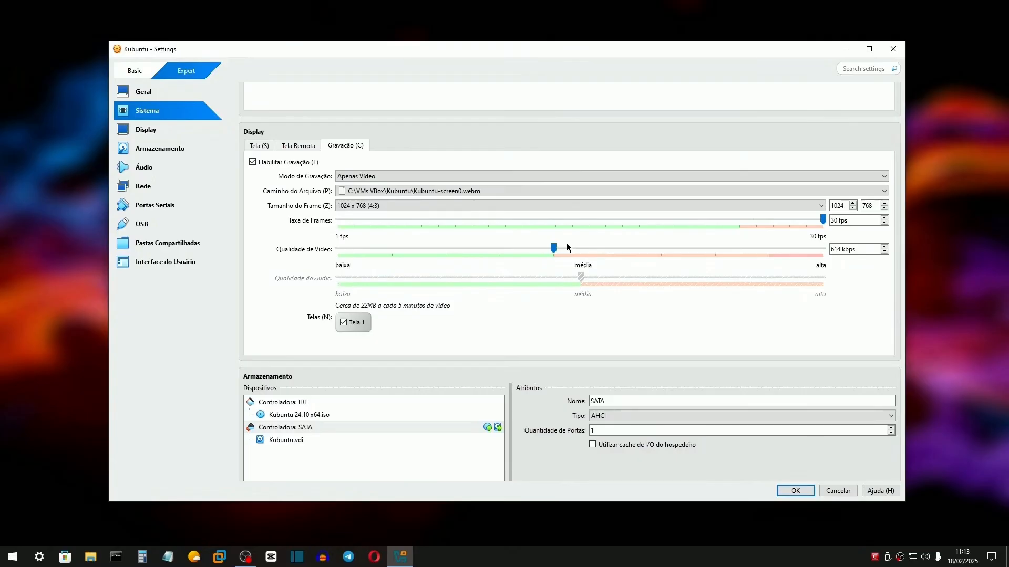
# - Examine the IDE and SATA storage controllers and the Kubuntu.vdi disk's attributes, including its available SATA ports
pyautogui.scroll(-3, 348, 287)
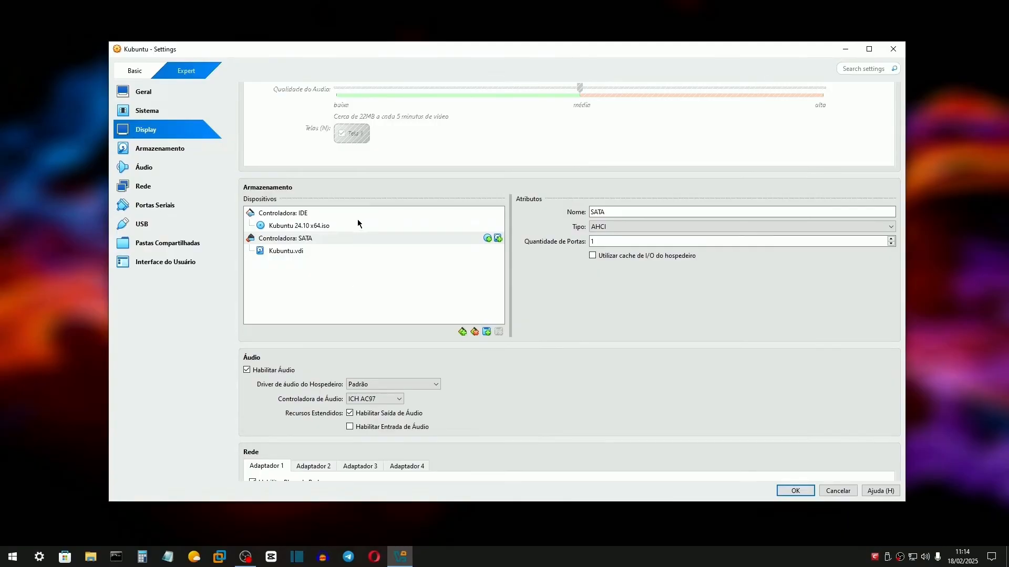
pyautogui.click(341, 214)
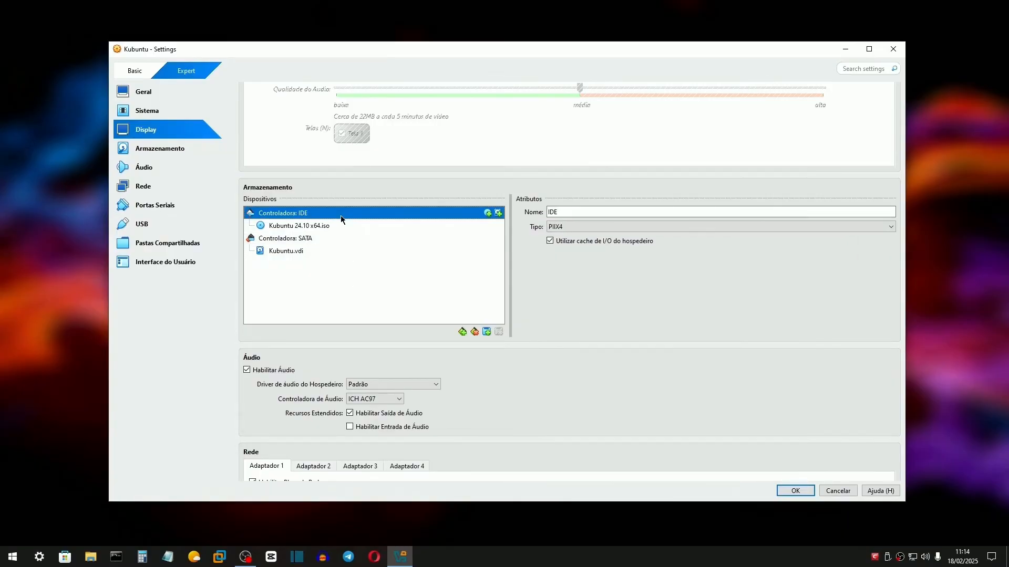
pyautogui.click(319, 238)
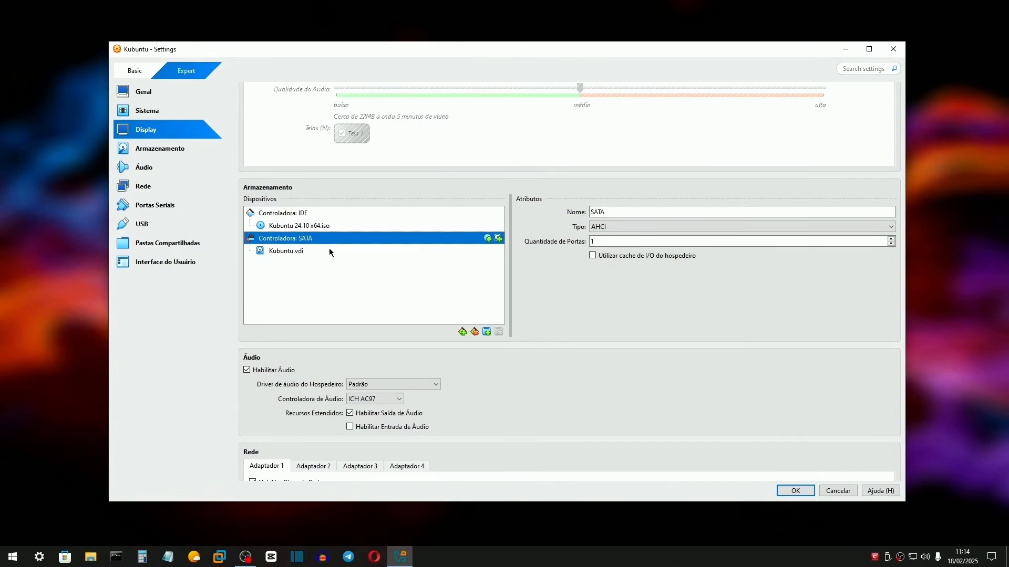
pyautogui.click(330, 251)
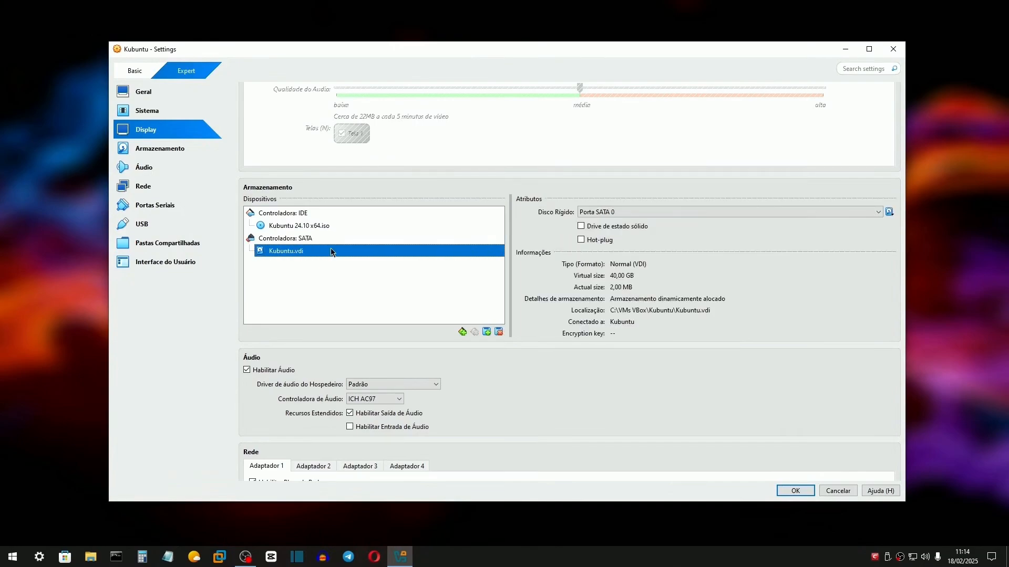
pyautogui.click(614, 213)
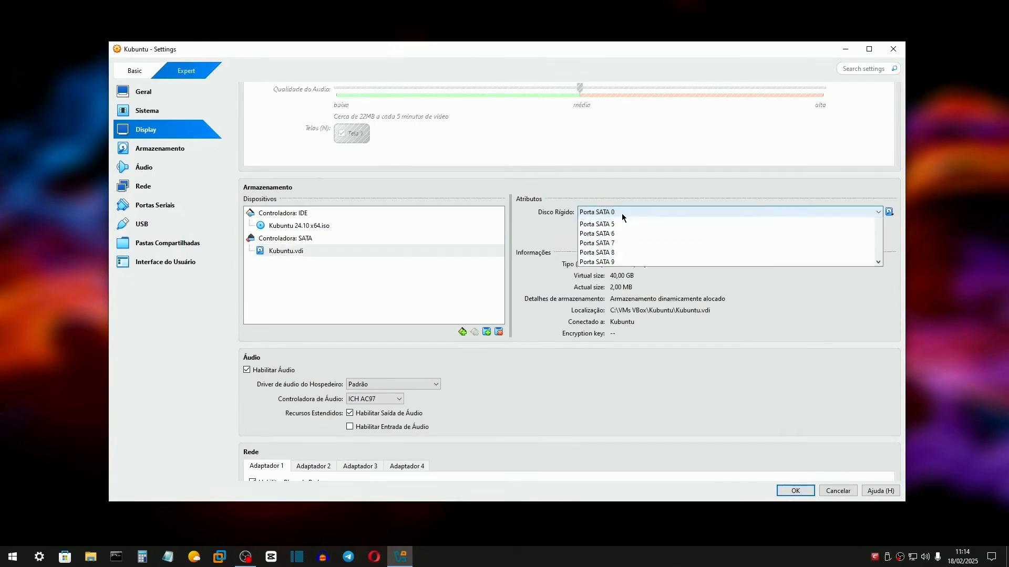
pyautogui.click(618, 173)
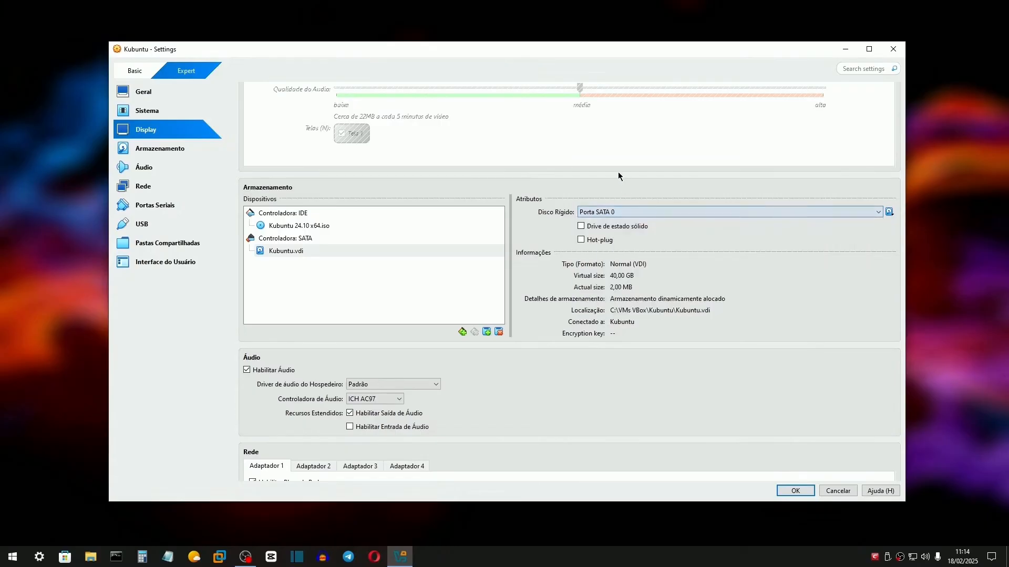
# - Review the host audio driver and audio controller choices, keeping Padrão and ICH AC97
pyautogui.scroll(-2, 592, 197)
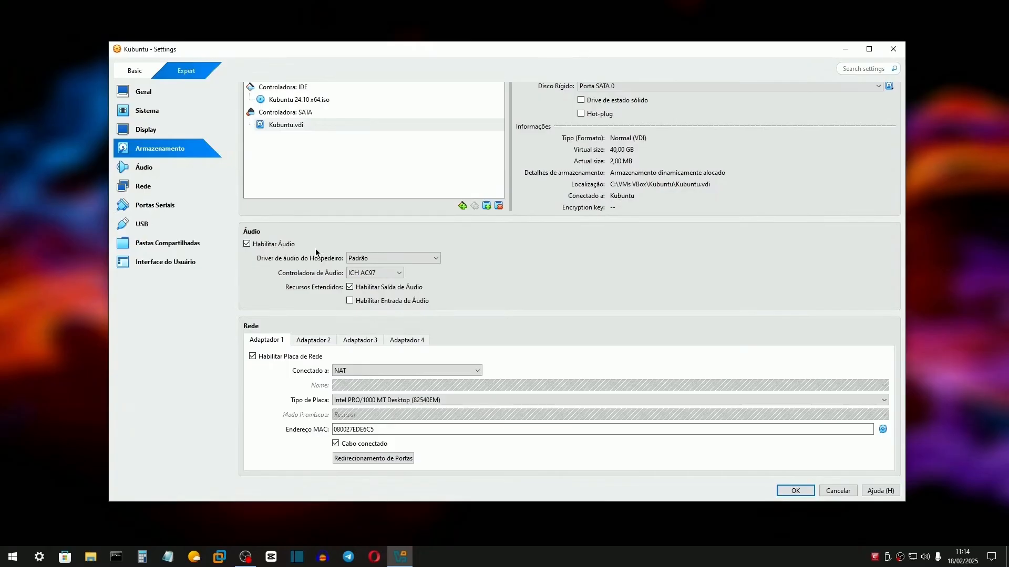
pyautogui.click(428, 261)
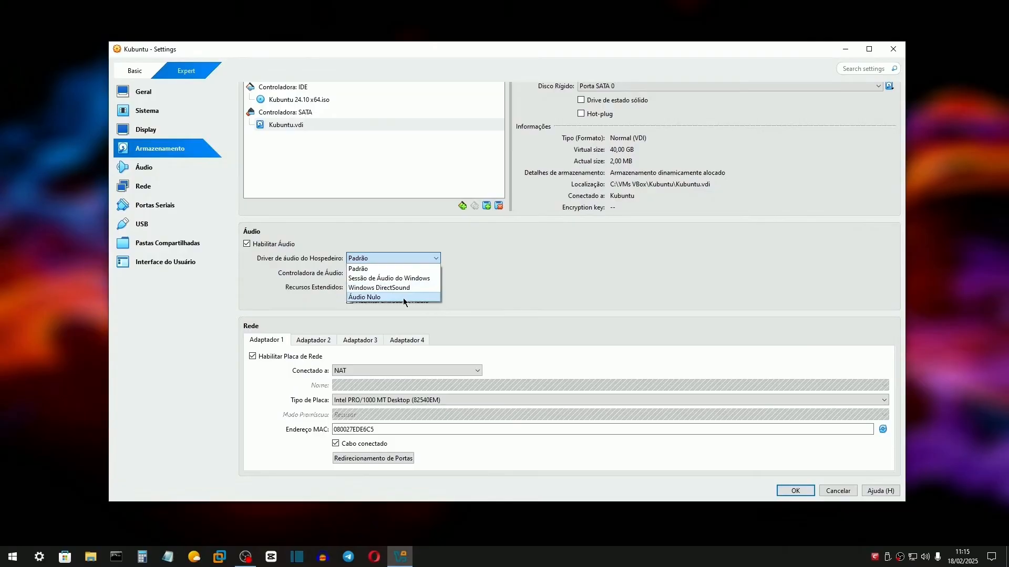
pyautogui.click(494, 274)
pyautogui.click(391, 274)
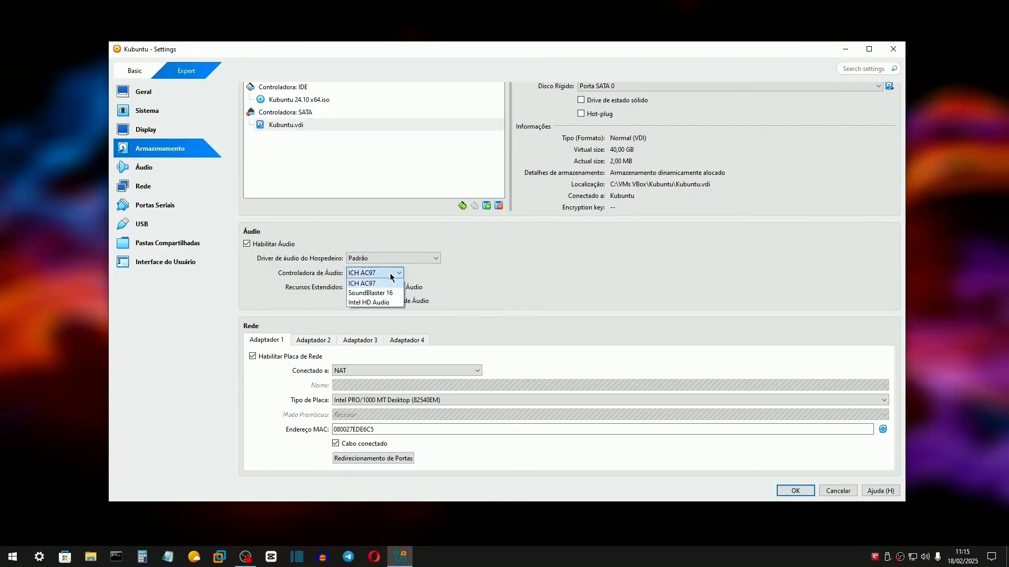
pyautogui.click(390, 276)
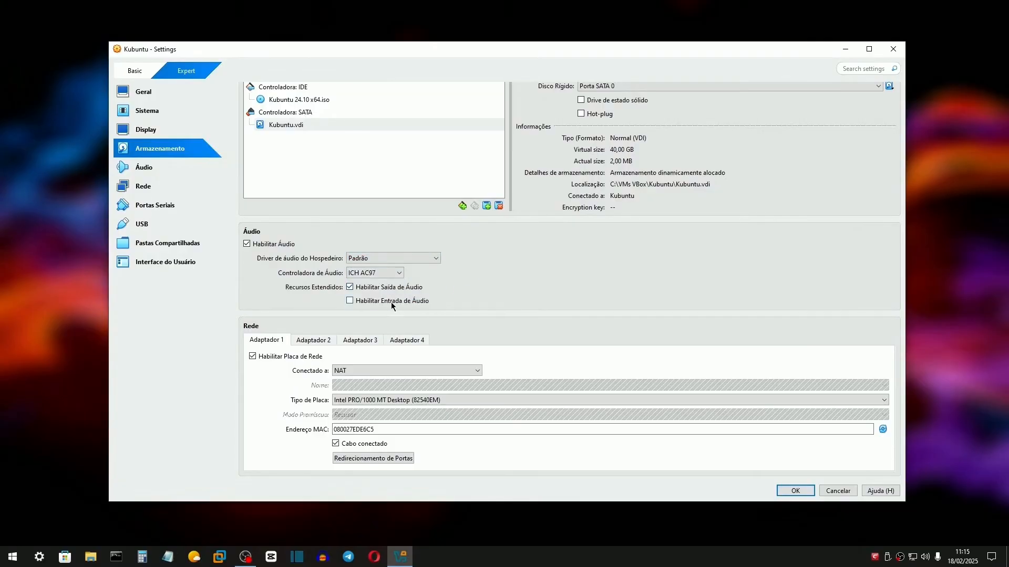
# - Review the connection types available for network adapter 1 and keep NAT selected
pyautogui.scroll(-4, 307, 315)
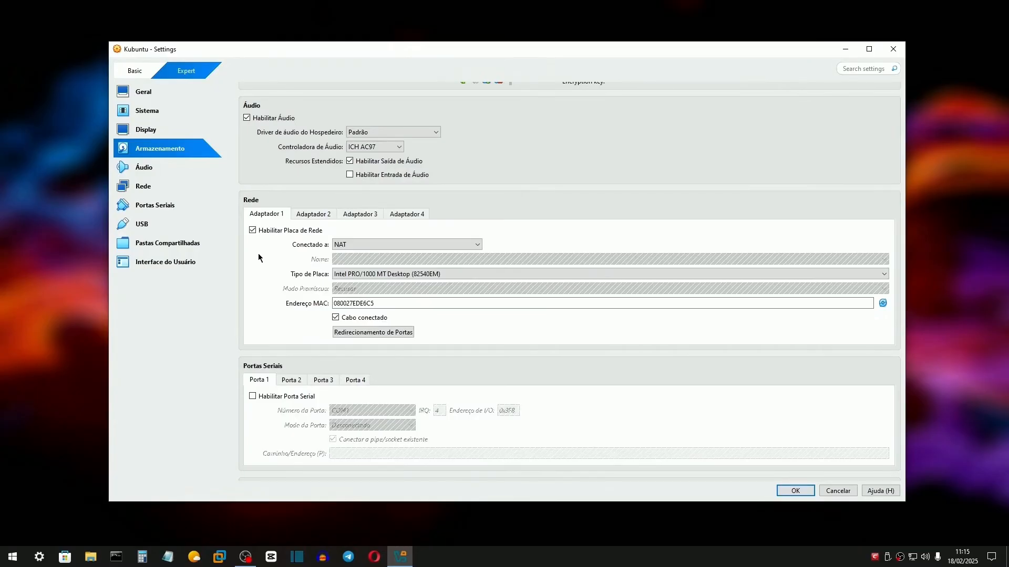
pyautogui.click(372, 246)
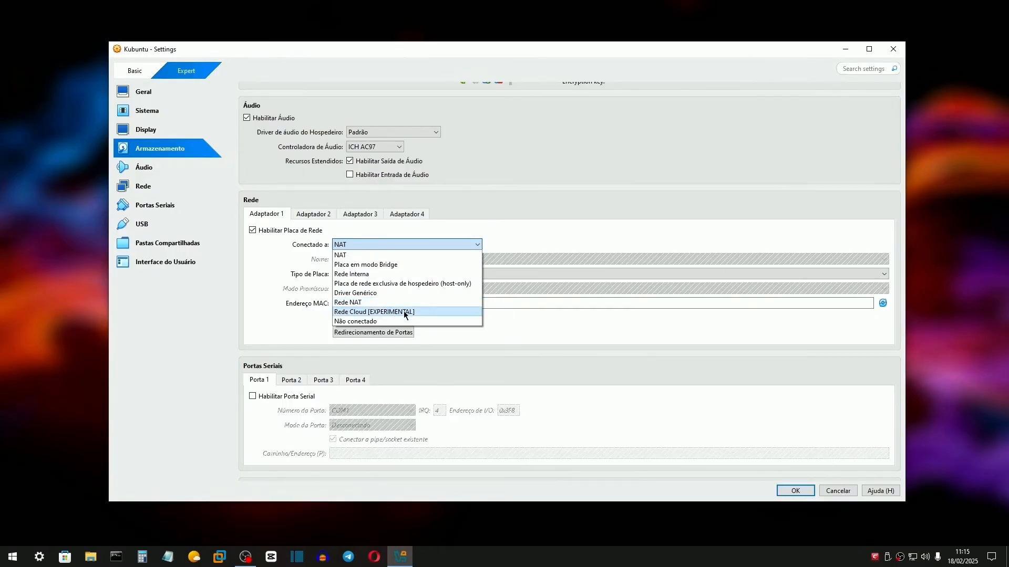
pyautogui.click(386, 256)
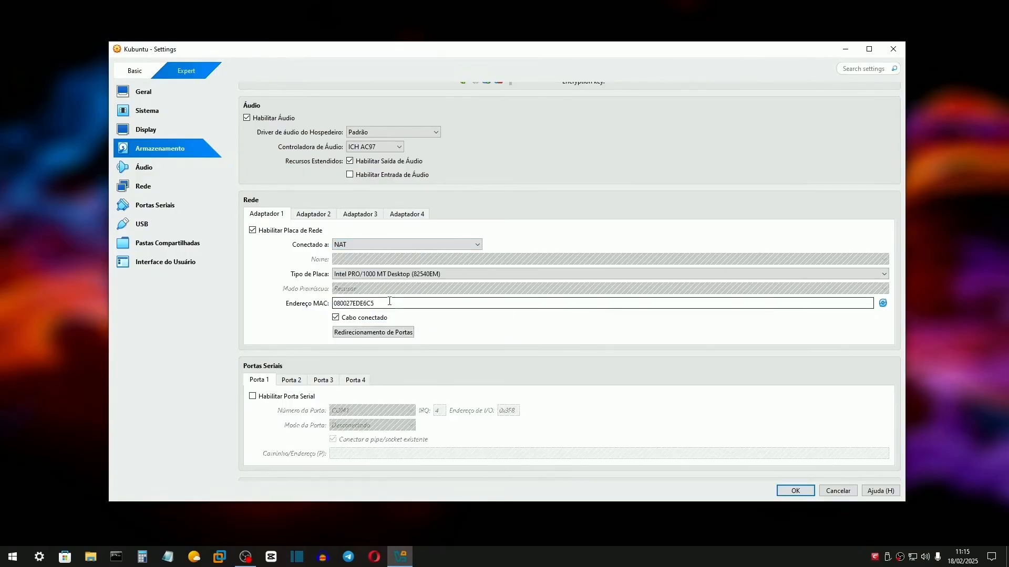
# - Try replacing network adapter 1's MAC address with efefee, and view the options of Adaptador 2
pyautogui.moveTo(394, 303); pyautogui.dragTo(324, 303)
pyautogui.write('efefee')
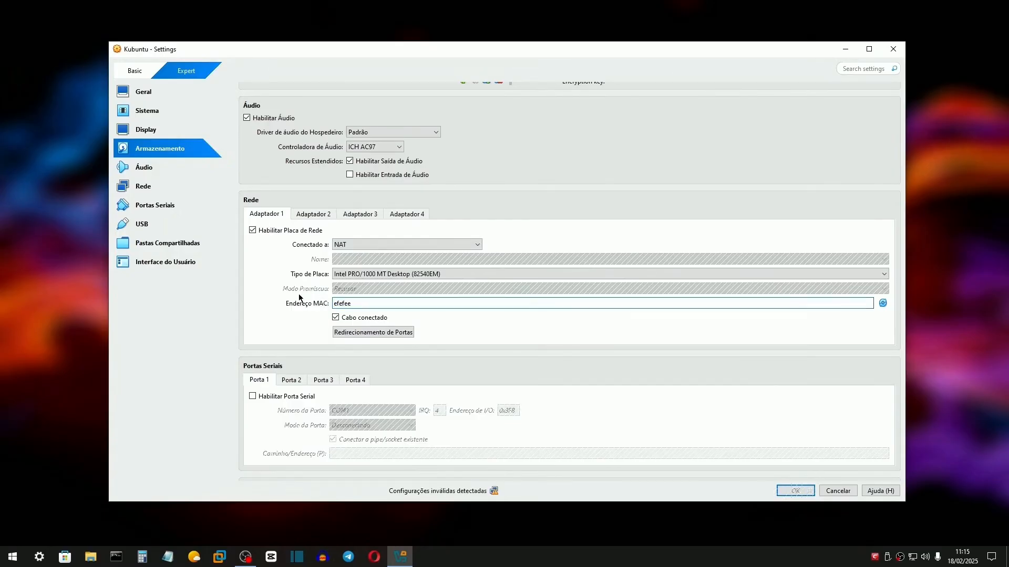
pyautogui.click(309, 214)
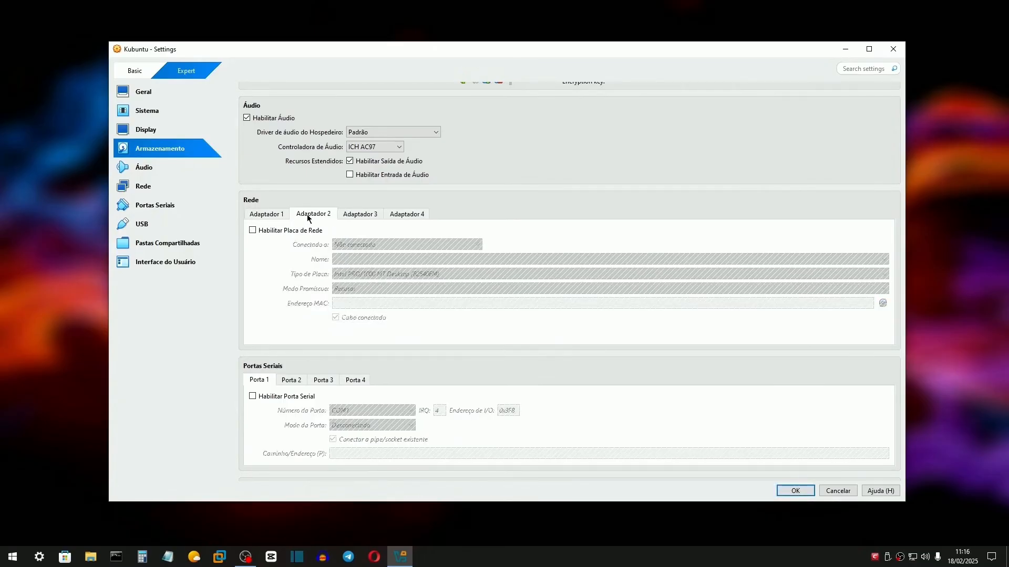
# - Enable serial port 1 to check its port number and port mode options, and disable it again
pyautogui.scroll(-3, 306, 215)
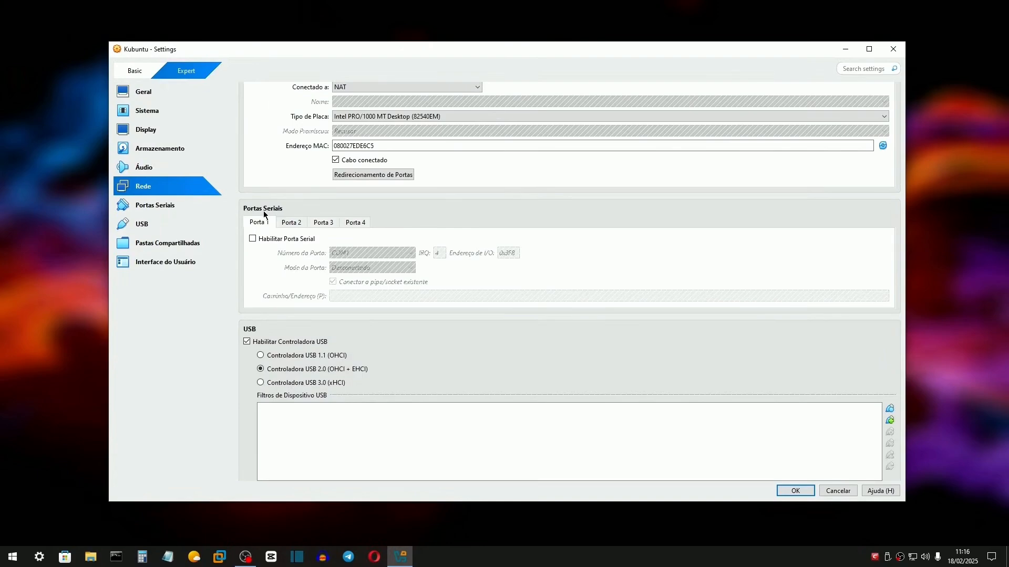
pyautogui.click(273, 240)
pyautogui.click(376, 252)
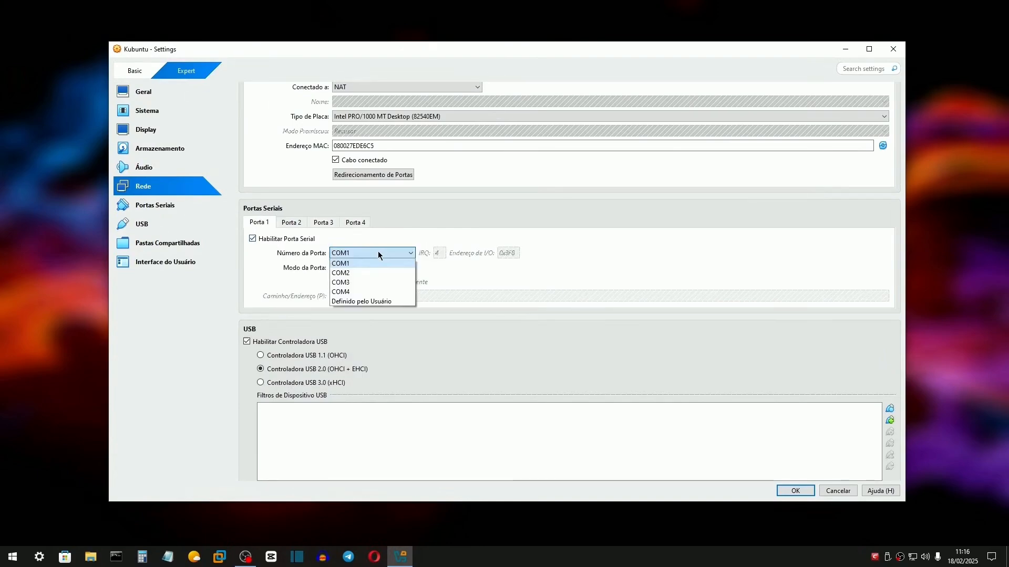
pyautogui.click(289, 254)
pyautogui.click(363, 268)
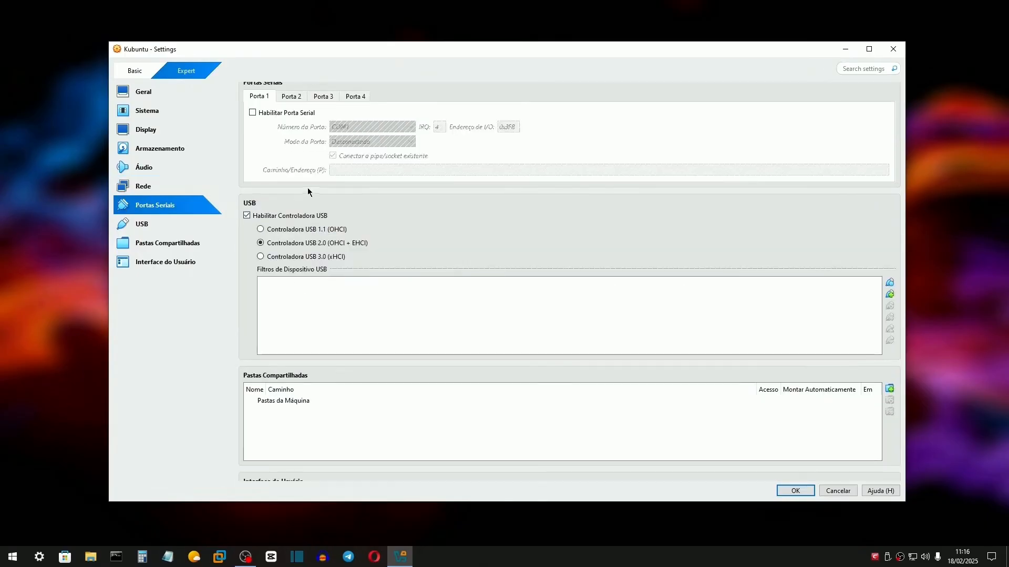
# - Begin adding a shared folder and create a new folder named SHARED-LINUX on the BACKUP (D:) drive
pyautogui.scroll(-3, 309, 191)
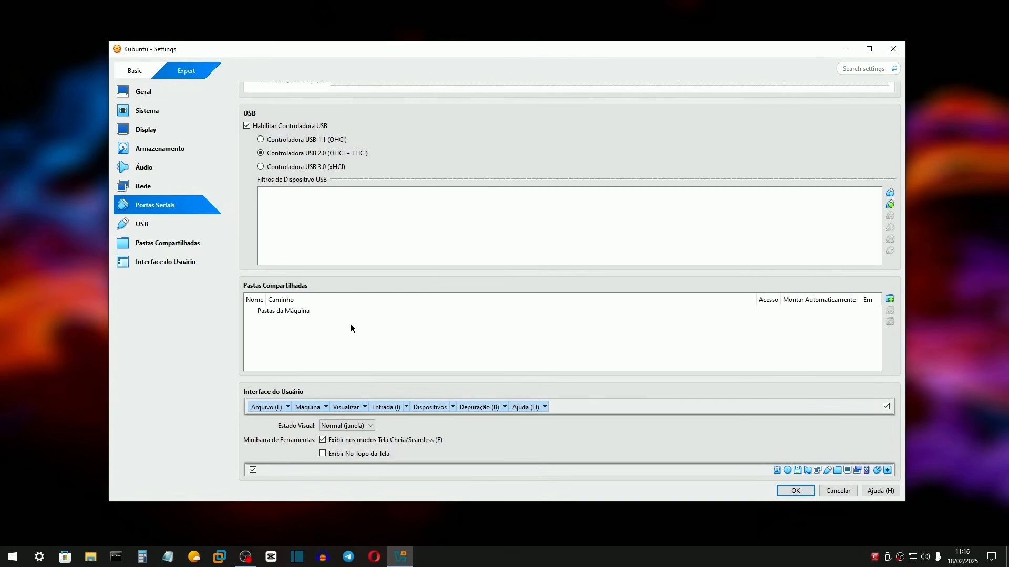
pyautogui.click(888, 299)
pyautogui.click(587, 245)
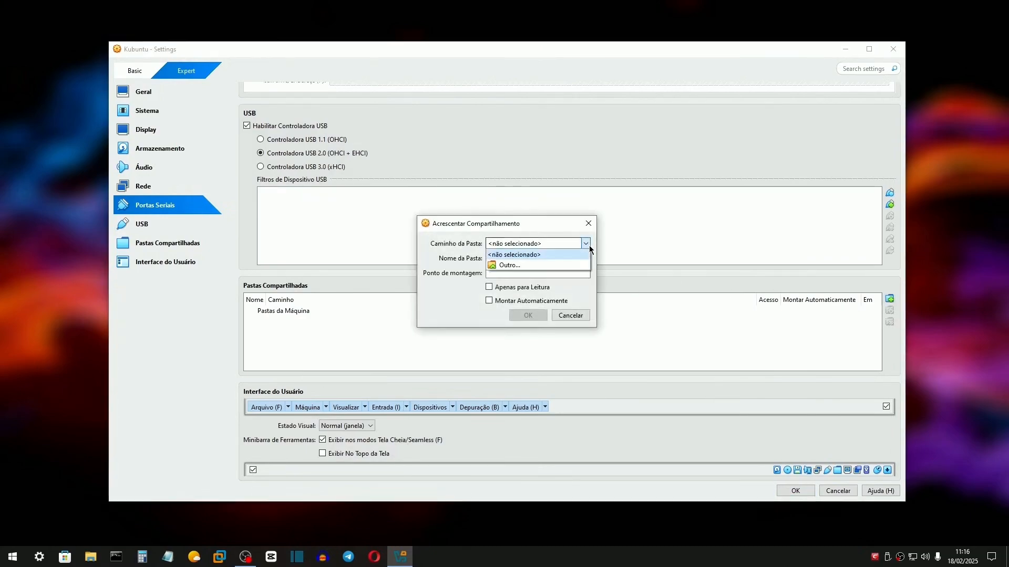
pyautogui.click(525, 265)
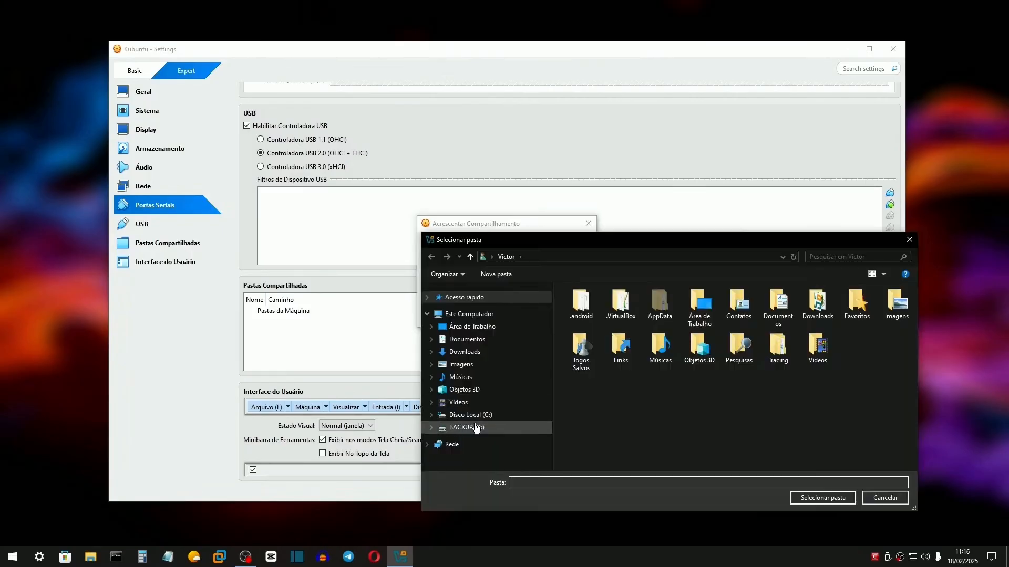
pyautogui.click(472, 427)
pyautogui.rightClick(609, 432)
pyautogui.moveTo(646, 408)
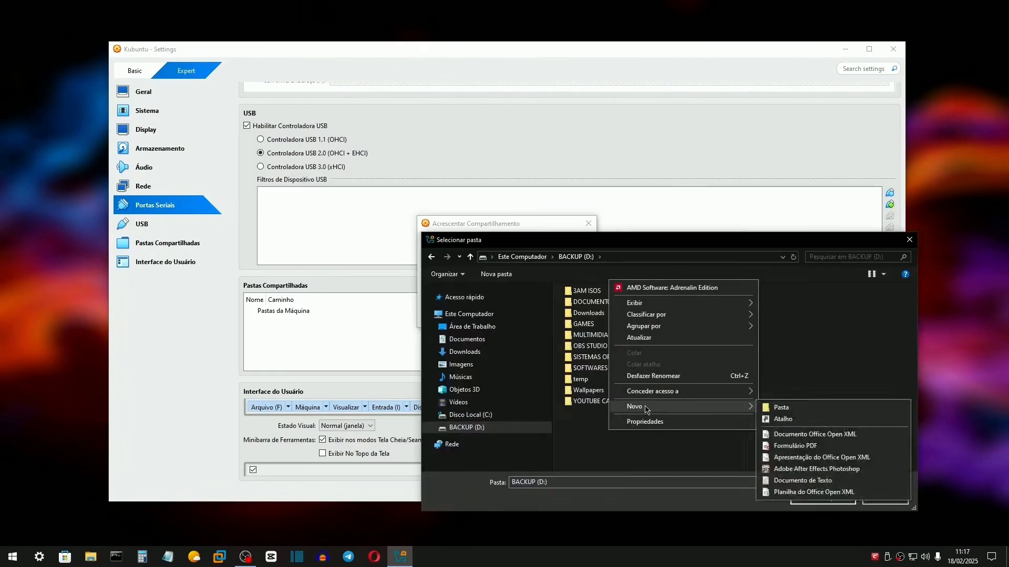
pyautogui.click(782, 408)
pyautogui.write('SHARED-')
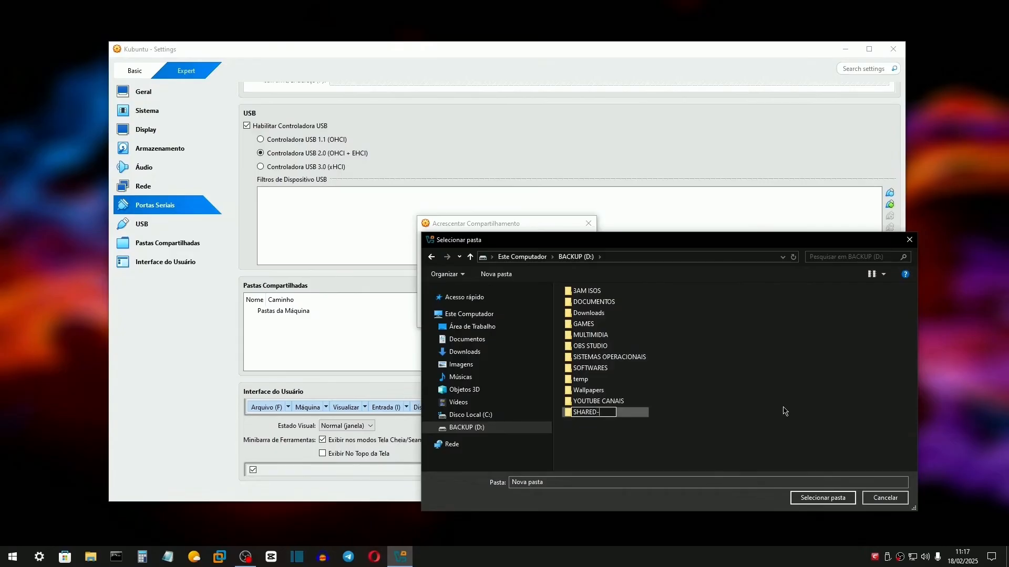
pyautogui.write('LINUX')
pyautogui.press('Return')
# - Choose D:\SHARED-LINUX as the share's path, check the mount point and auto-mount options, and cancel the share
pyautogui.click(823, 498)
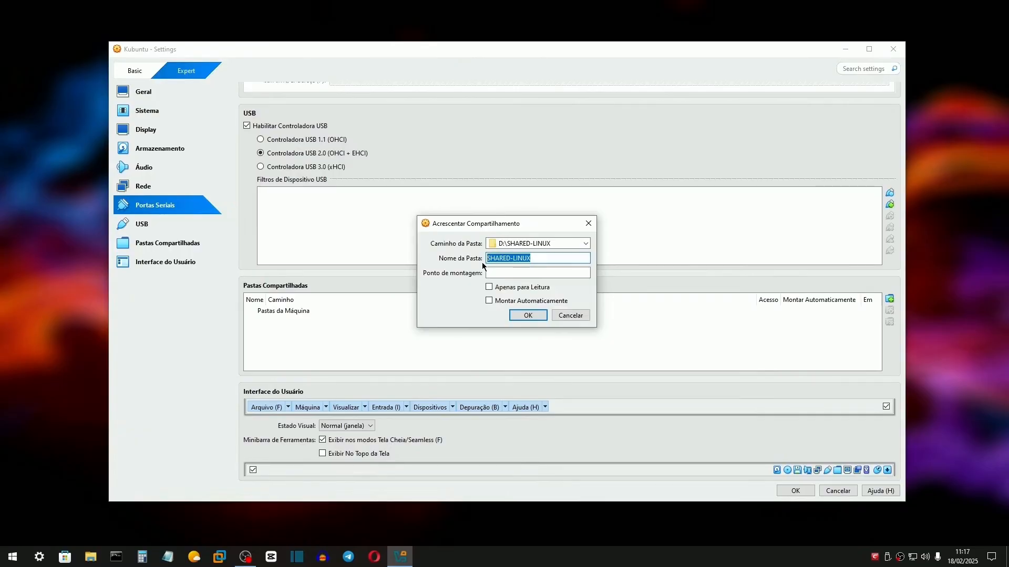
pyautogui.click(517, 271)
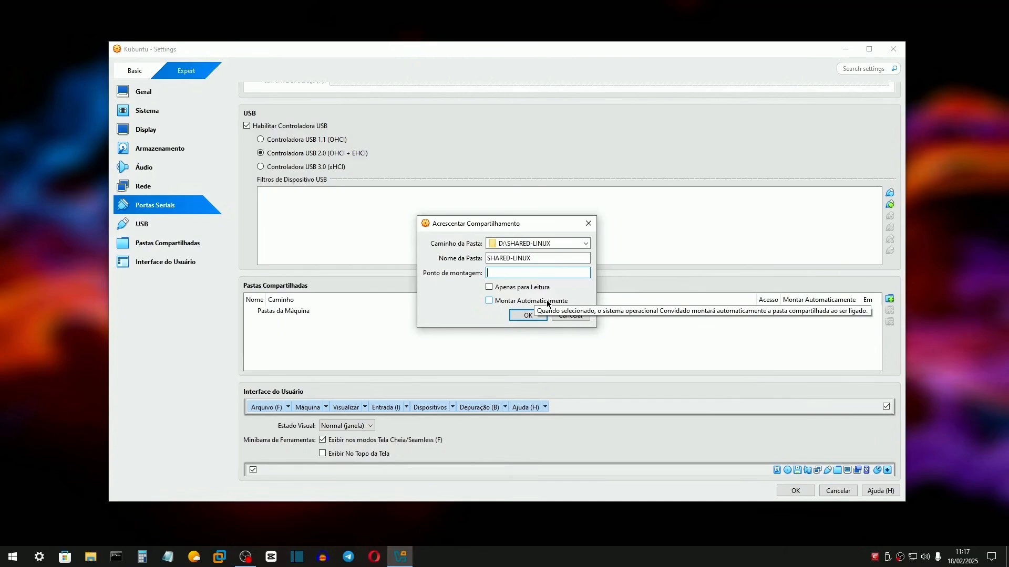
pyautogui.click(583, 316)
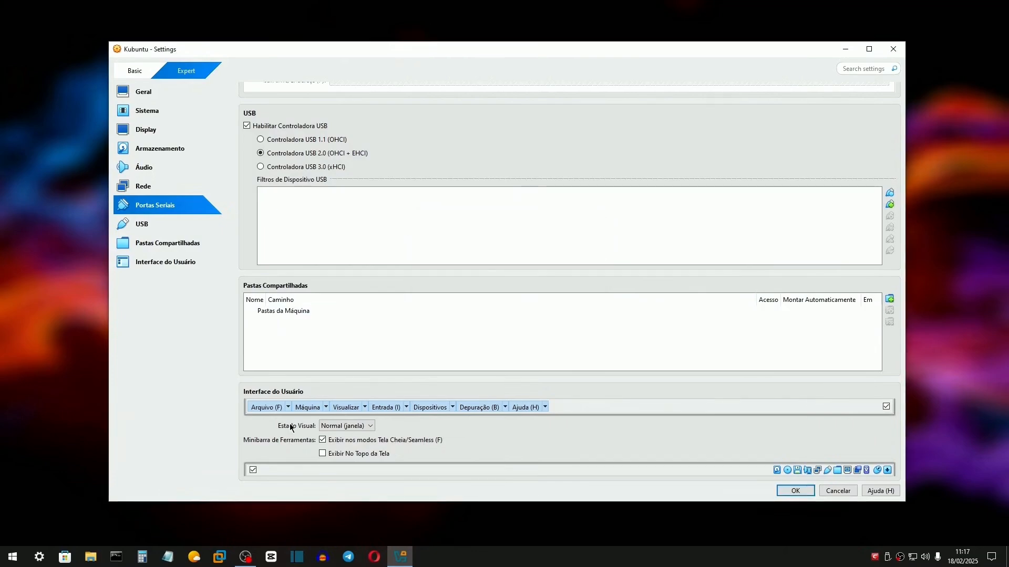
# - Review the visual state options, keep Normal (janela), and save the Kubuntu machine's settings
pyautogui.click(366, 428)
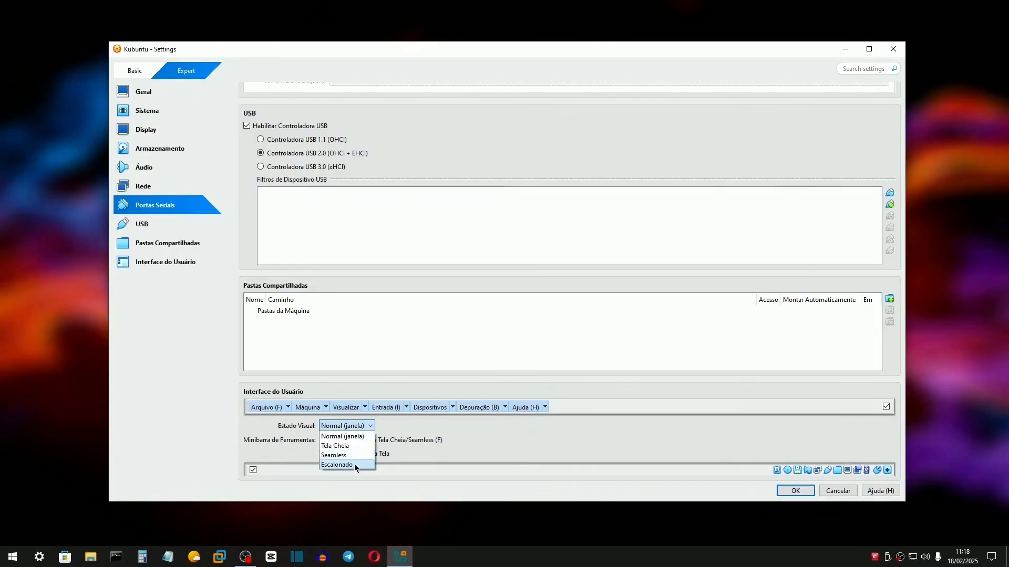
pyautogui.click(269, 429)
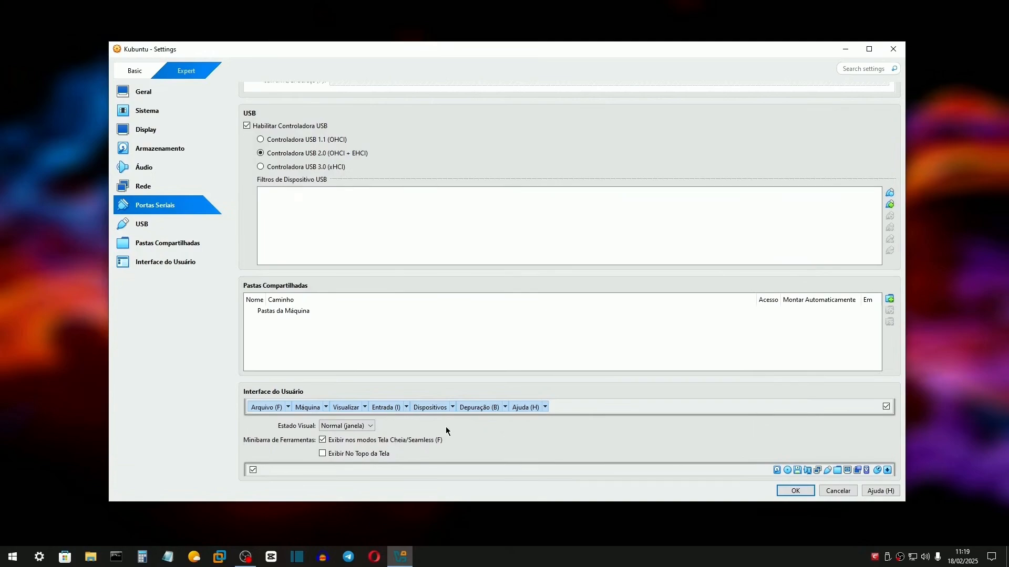
pyautogui.click(804, 490)
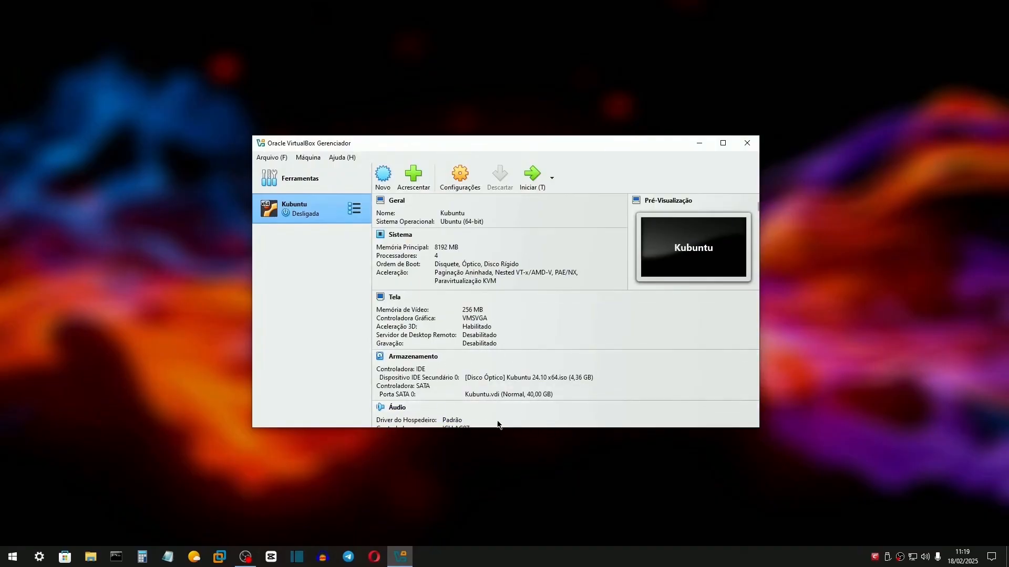
# - Start the Kubuntu virtual machine and boot the Try or Install Kubuntu entry from the GRUB list
pyautogui.click(533, 176)
pyautogui.press('Down')
pyautogui.press('Up')
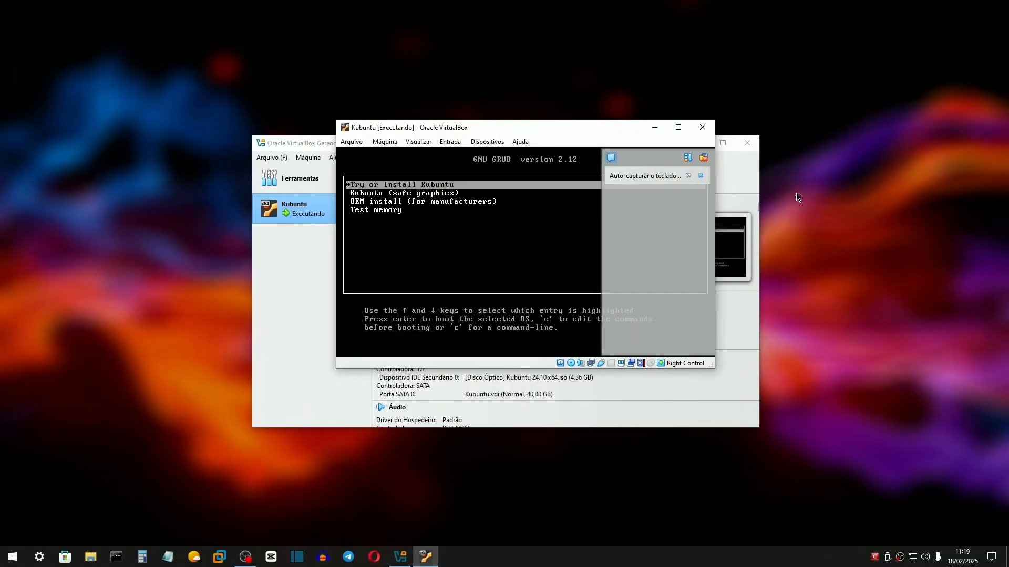
pyautogui.press('Down')
pyautogui.press('Down')
pyautogui.press('Down')
pyautogui.press('Up')
pyautogui.press('Up')
pyautogui.press('Up')
pyautogui.press('Return')
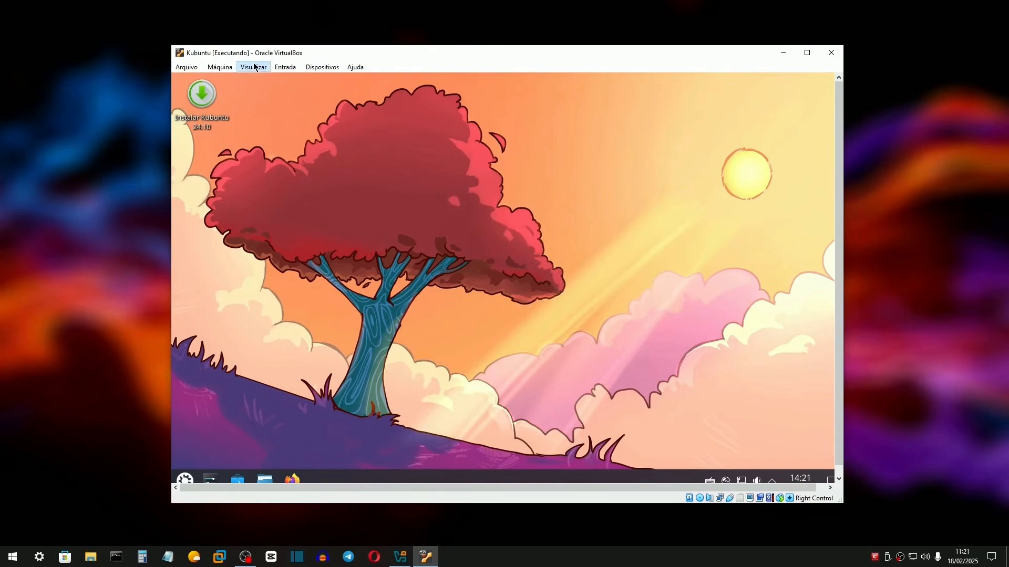
# - Switch the virtual machine to full-screen mode and reveal its mini toolbar
pyautogui.click(254, 67)
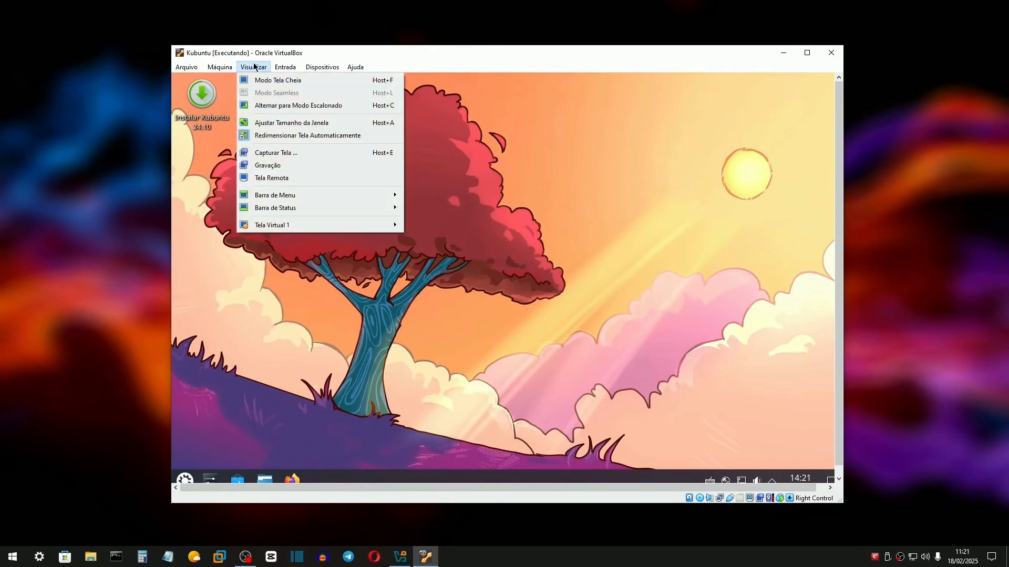
pyautogui.click(293, 83)
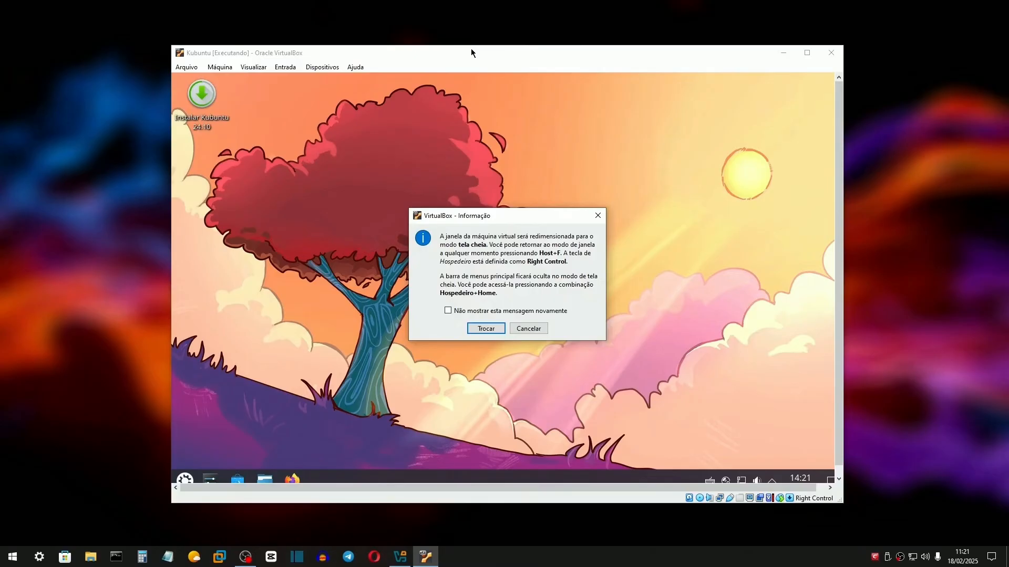
pyautogui.press('Return')
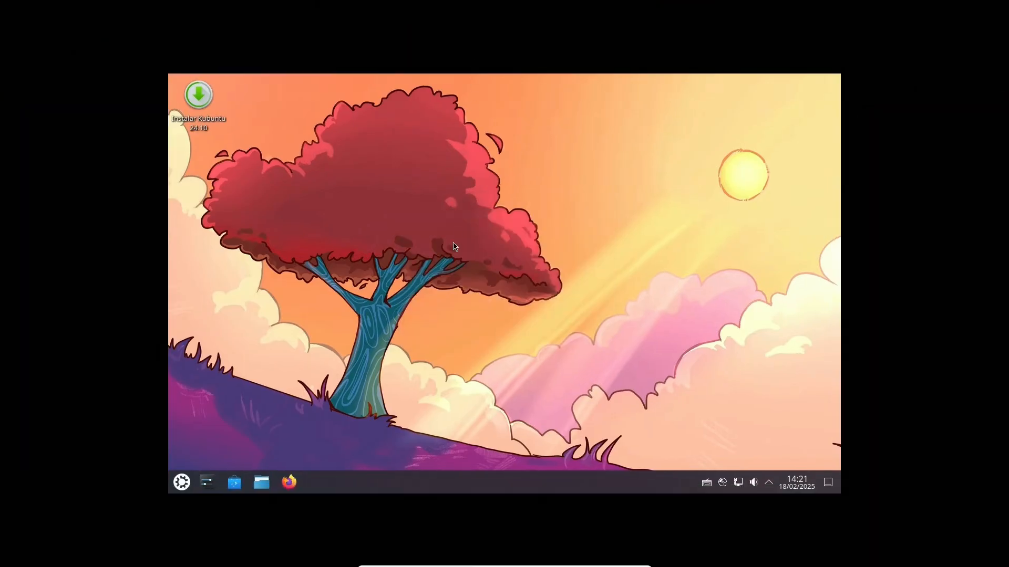
pyautogui.moveTo(549, 566)
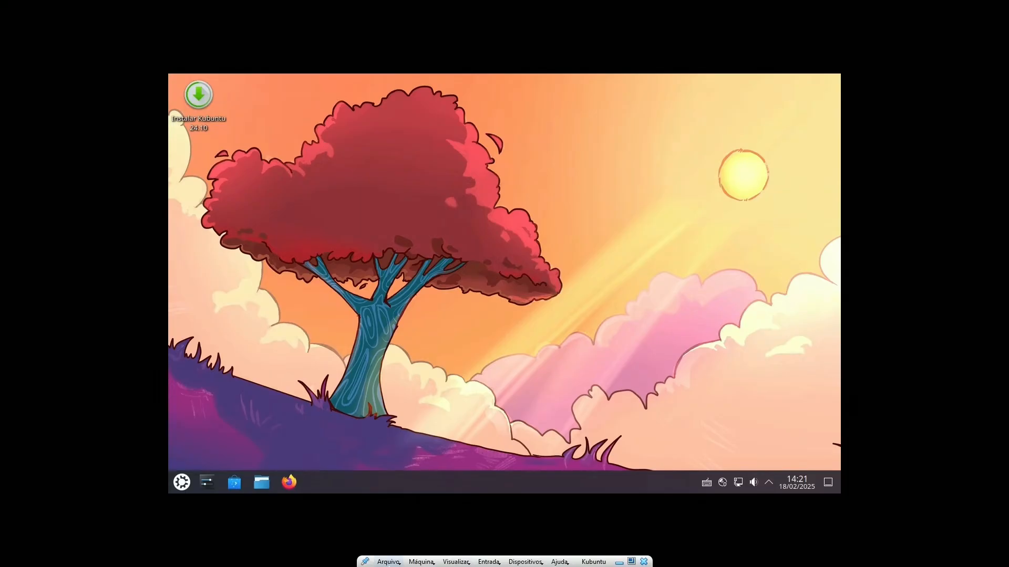
# - Set Kubuntu's screen resolution to 1920x1080, keep the new configuration, and close the display settings
pyautogui.rightClick(507, 241)
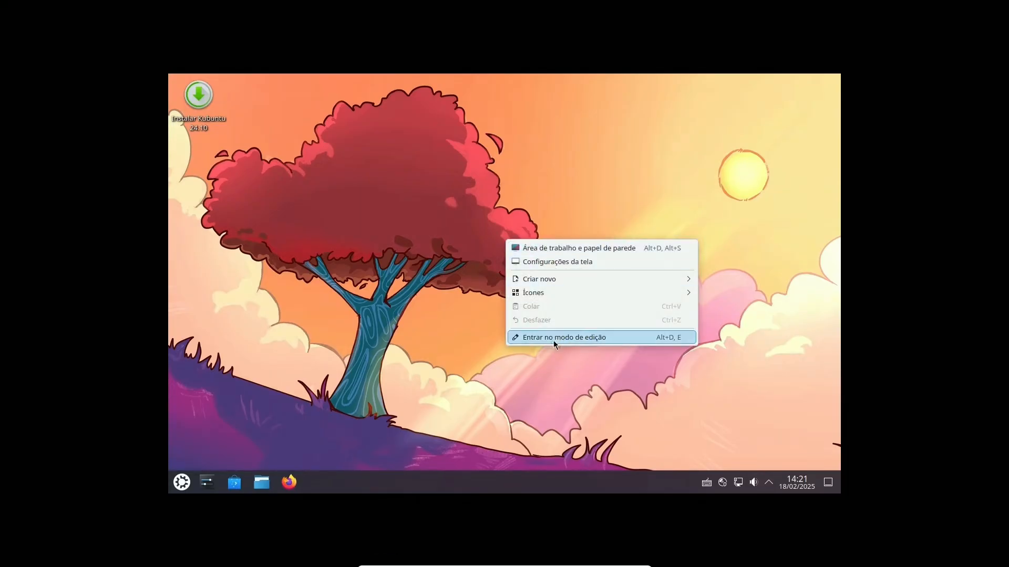
pyautogui.click(582, 262)
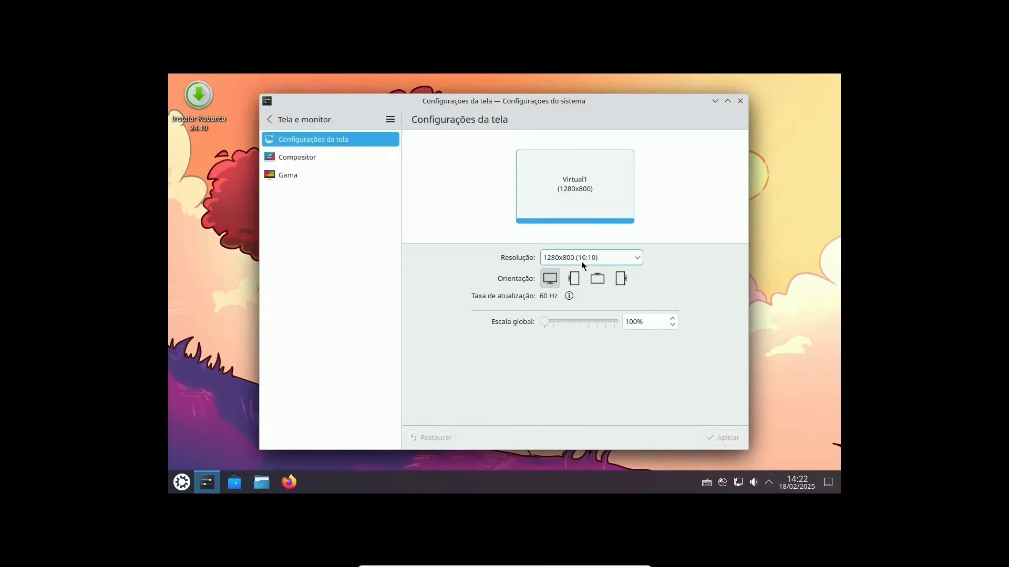
pyautogui.click(582, 261)
pyautogui.click(582, 131)
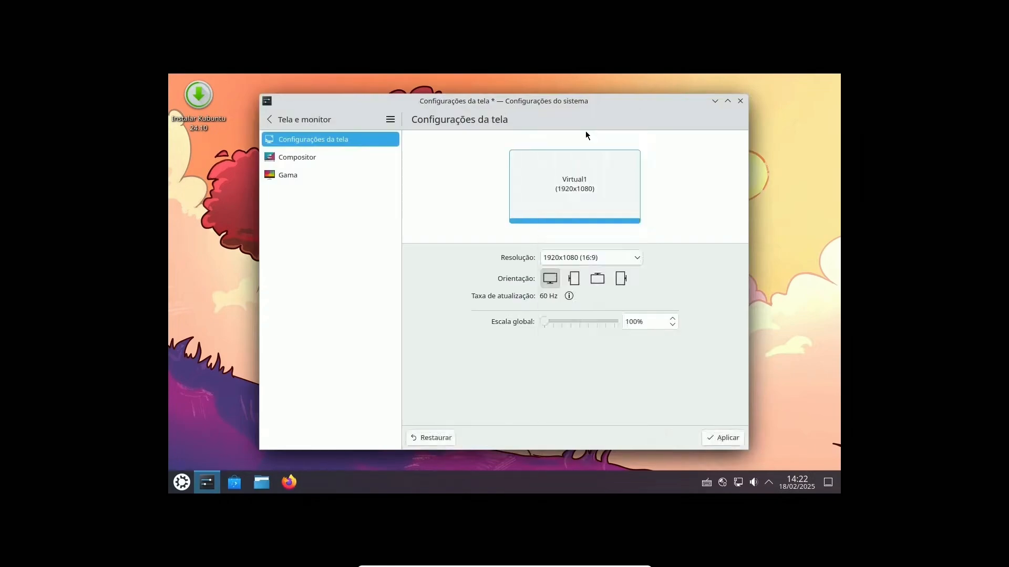
pyautogui.click(730, 438)
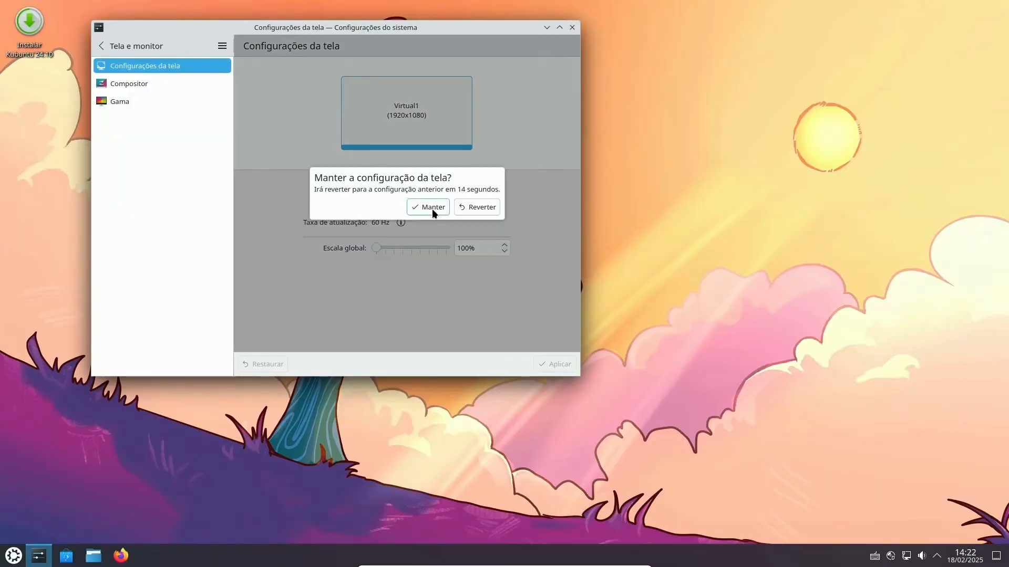
pyautogui.click(433, 215)
pyautogui.click(725, 85)
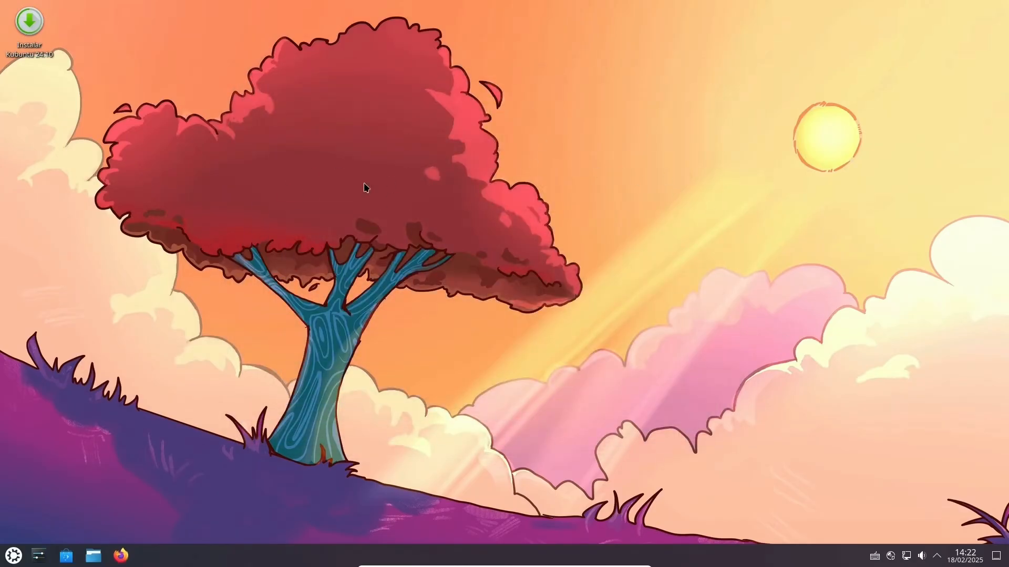
# - Look over the favorite applications in Kubuntu's application launcher, close it, and leave the virtual machine's full-screen mode
pyautogui.click(13, 556)
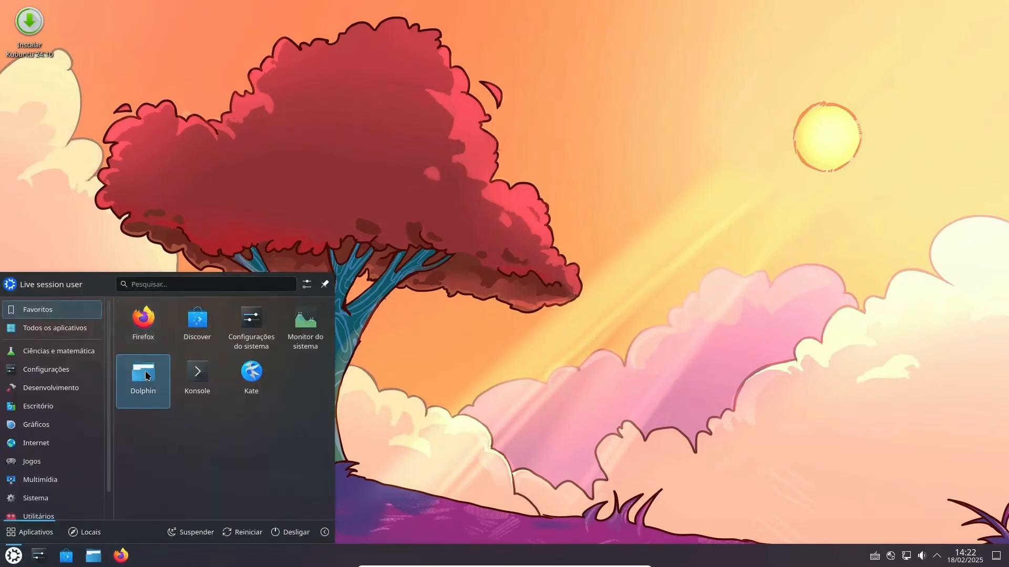
pyautogui.click(587, 255)
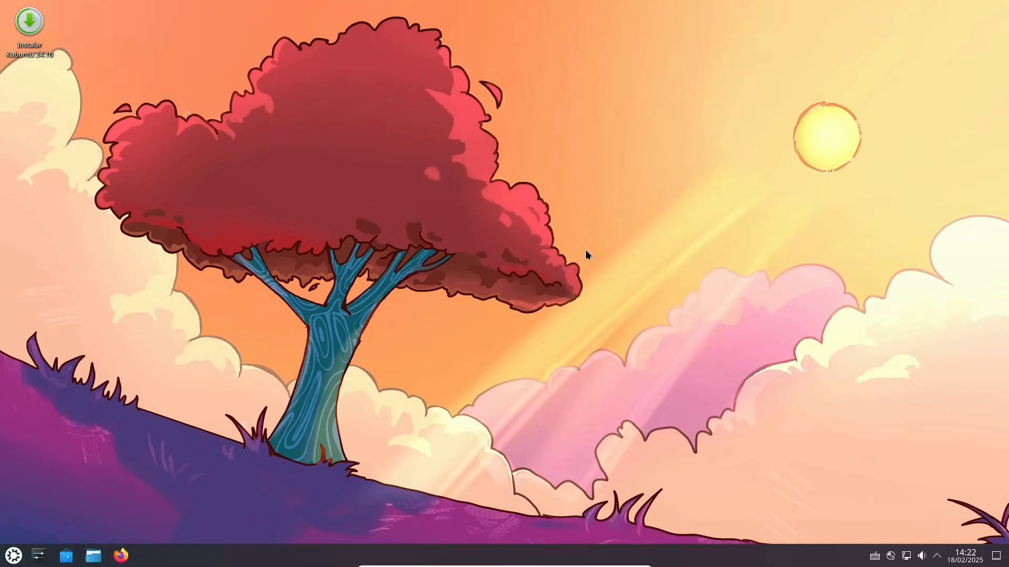
pyautogui.hotkey('ctrl', 'f')
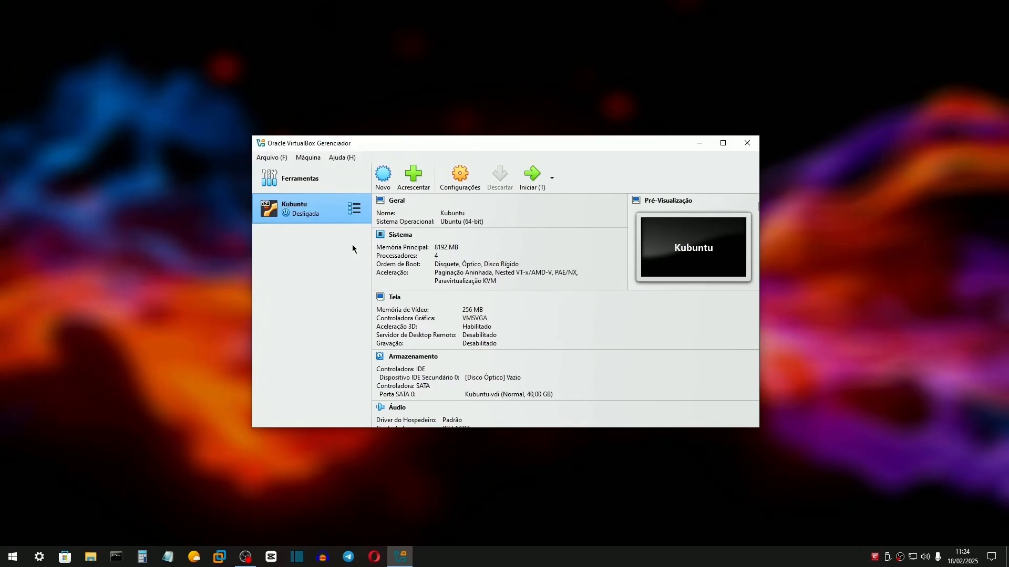
# - Start cloning the powered-off Kubuntu virtual machine and name the clone Kubuntu BKP
pyautogui.rightClick(314, 209)
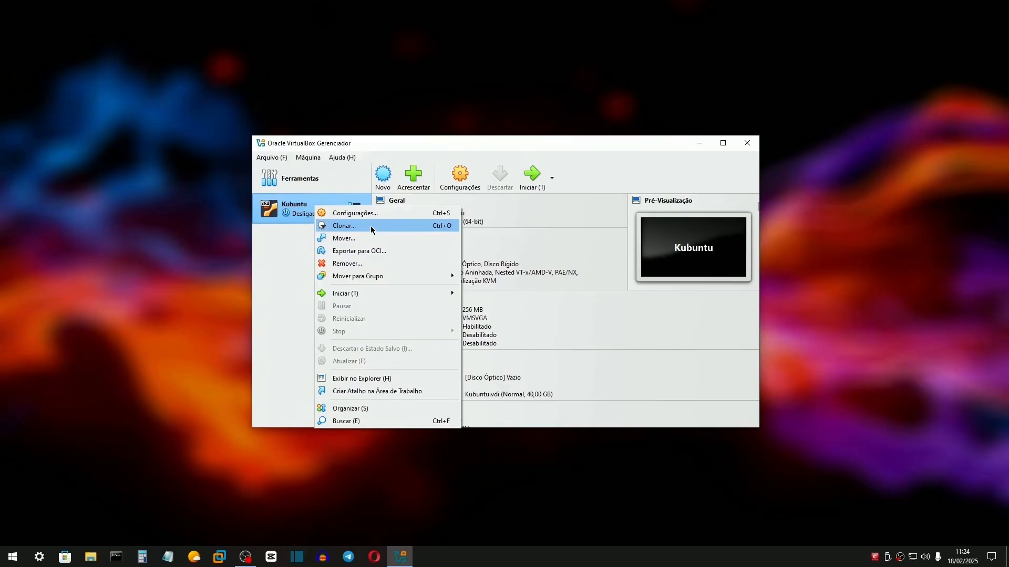
pyautogui.click(302, 236)
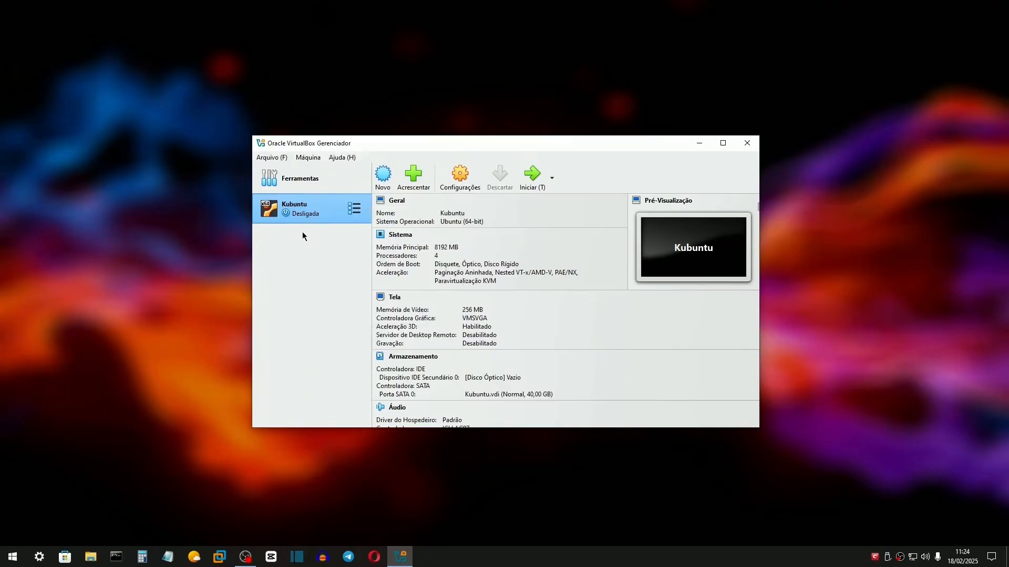
pyautogui.rightClick(319, 205)
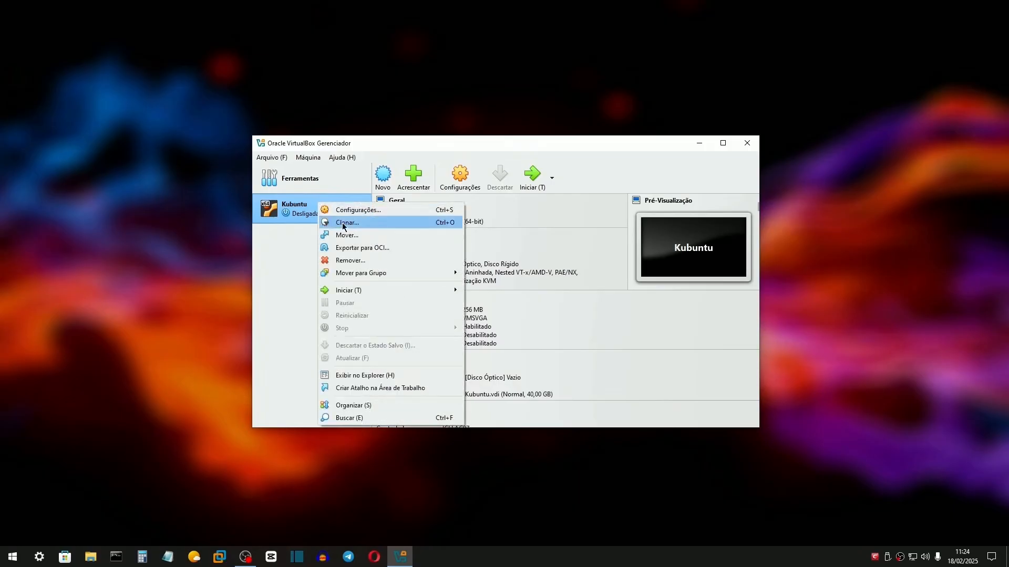
pyautogui.click(342, 223)
pyautogui.click(536, 214)
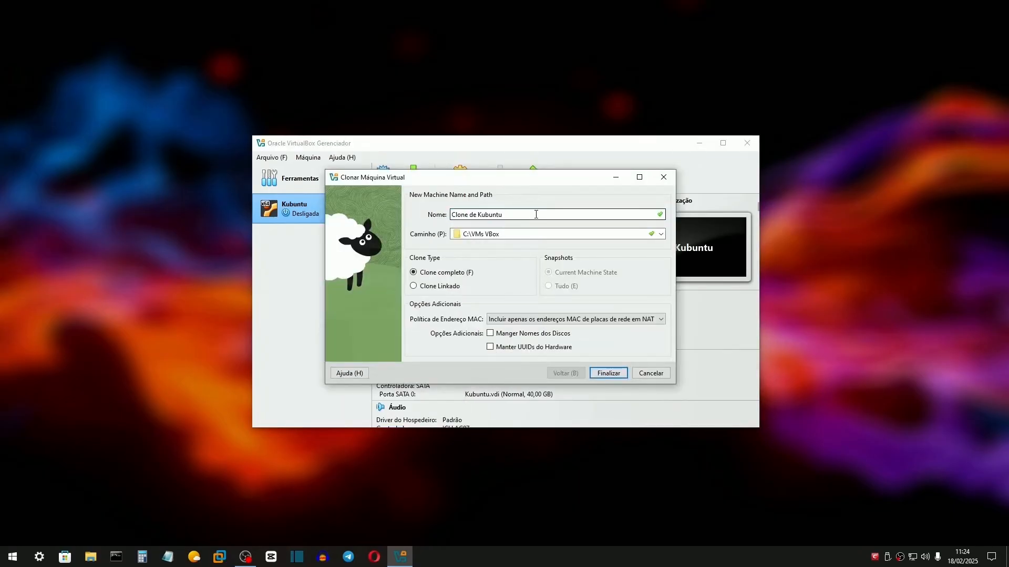
pyautogui.moveTo(506, 214); pyautogui.dragTo(418, 217)
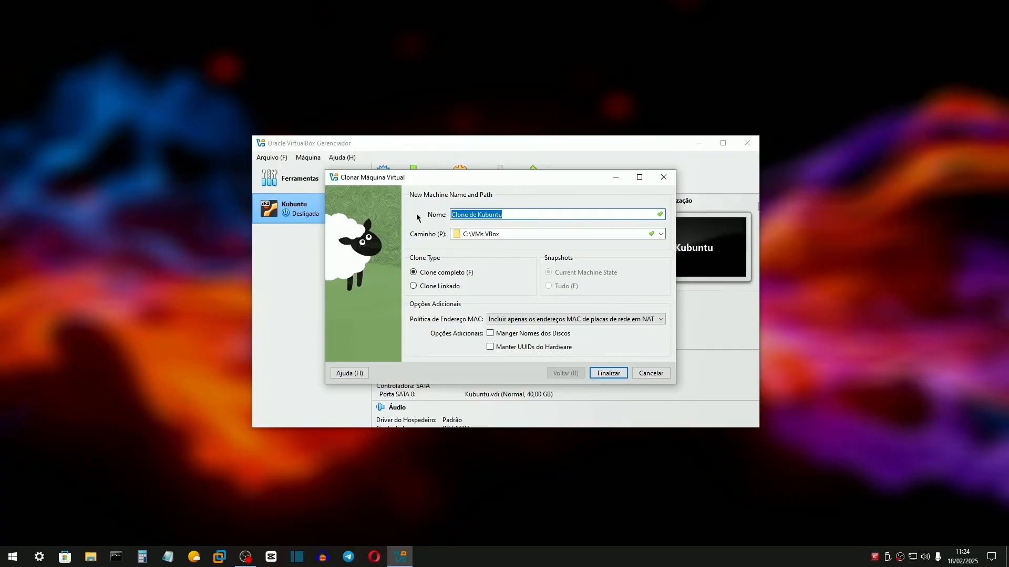
pyautogui.write('Kubuntu BKP')
pyautogui.moveTo(501, 215); pyautogui.dragTo(418, 218)
# - Keep a full clone with MAC addresses included only for NAT network adapters, and create the clone
pyautogui.click(455, 274)
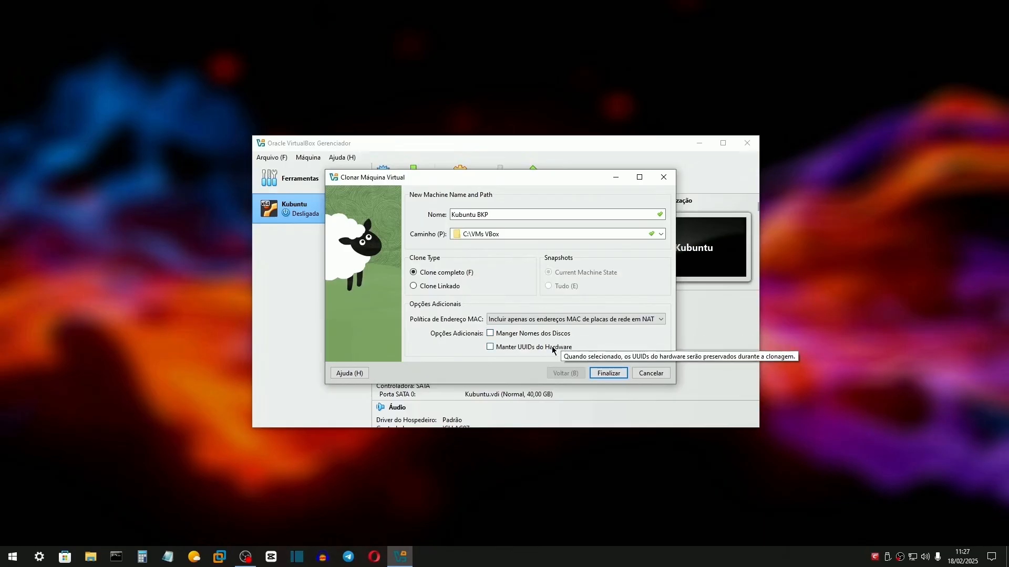
pyautogui.click(616, 319)
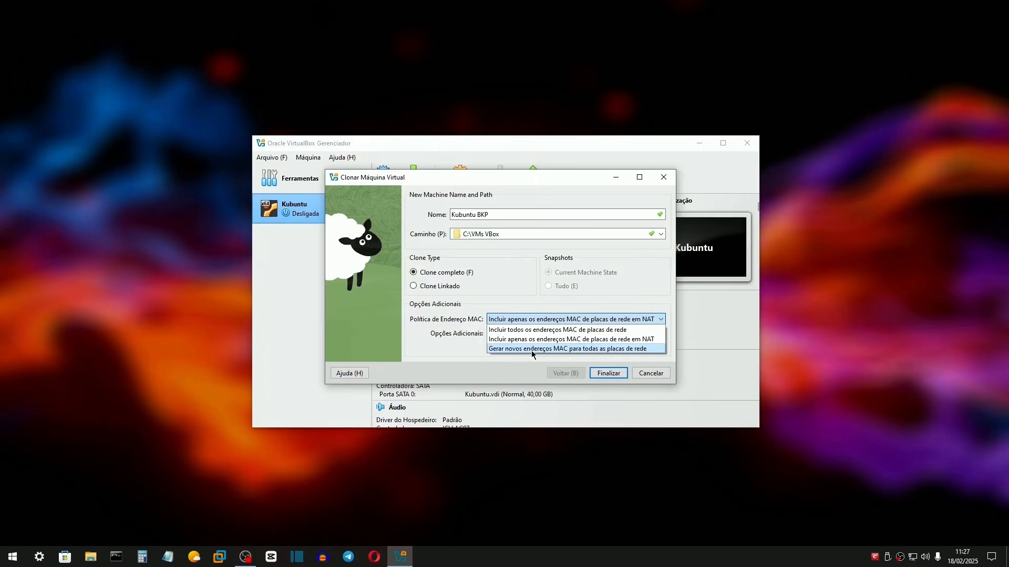
pyautogui.click(551, 337)
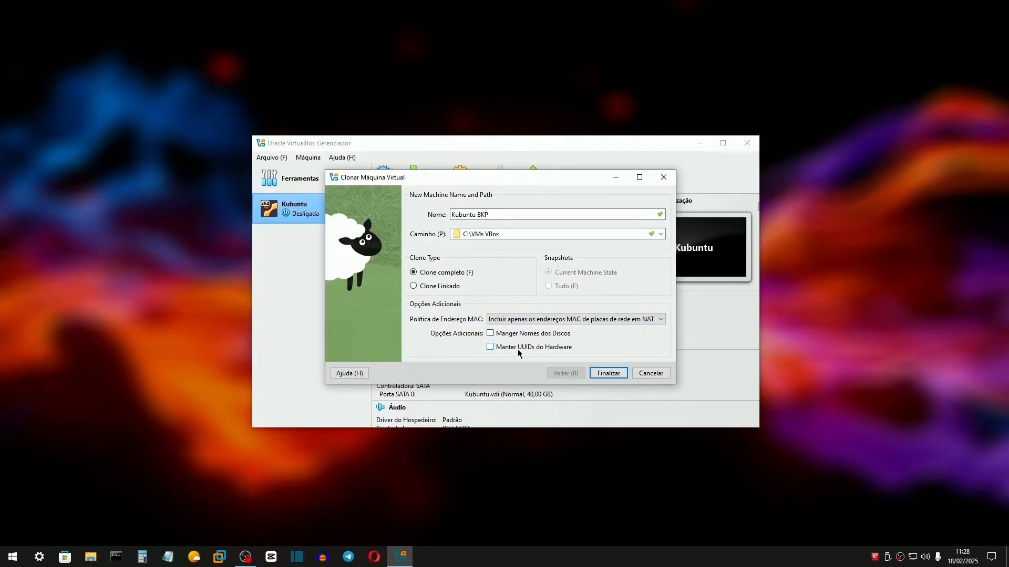
pyautogui.click(607, 374)
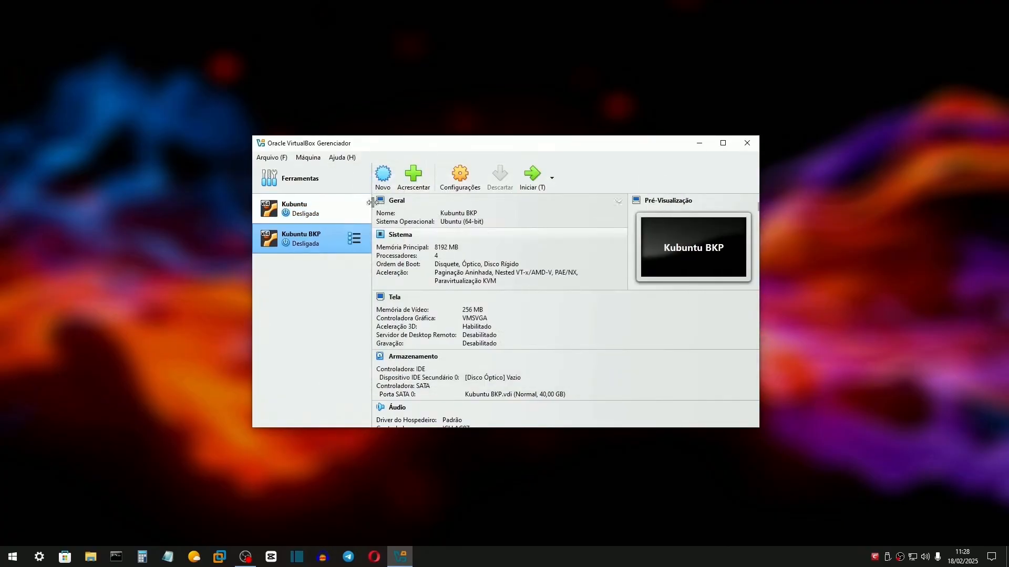
# - Compare the two machines, switch to File Explorer, locate their folders in C:\VMs VBox, and examine Kubuntu's files, including Kubuntu.vdi
pyautogui.click(328, 211)
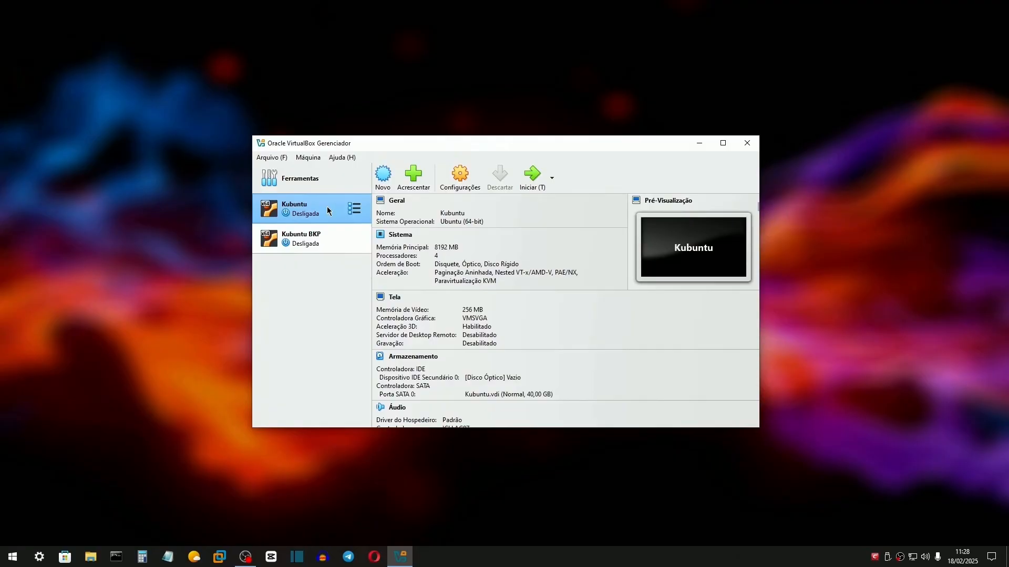
pyautogui.click(303, 246)
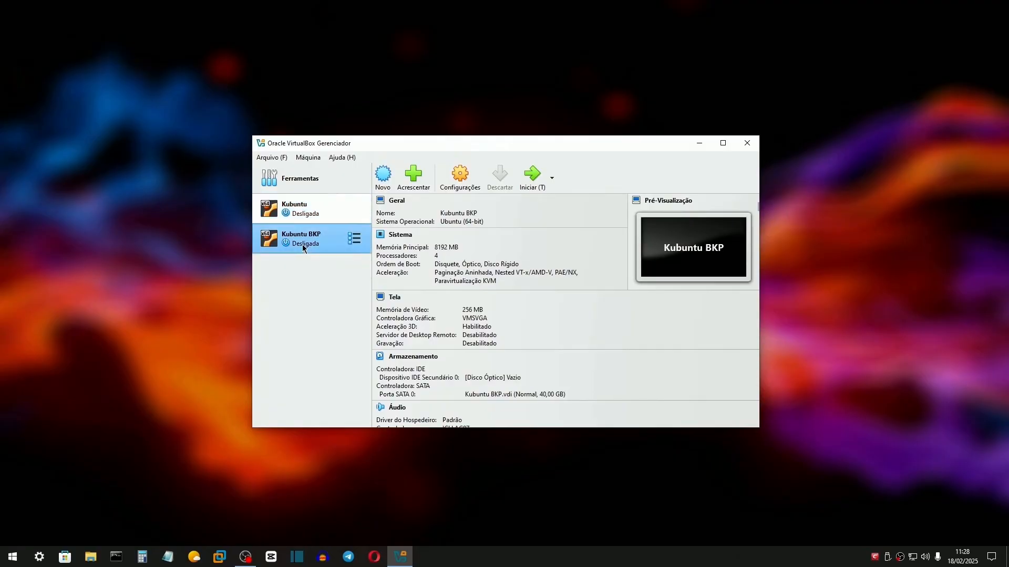
pyautogui.press('super+e')
pyautogui.click(181, 256)
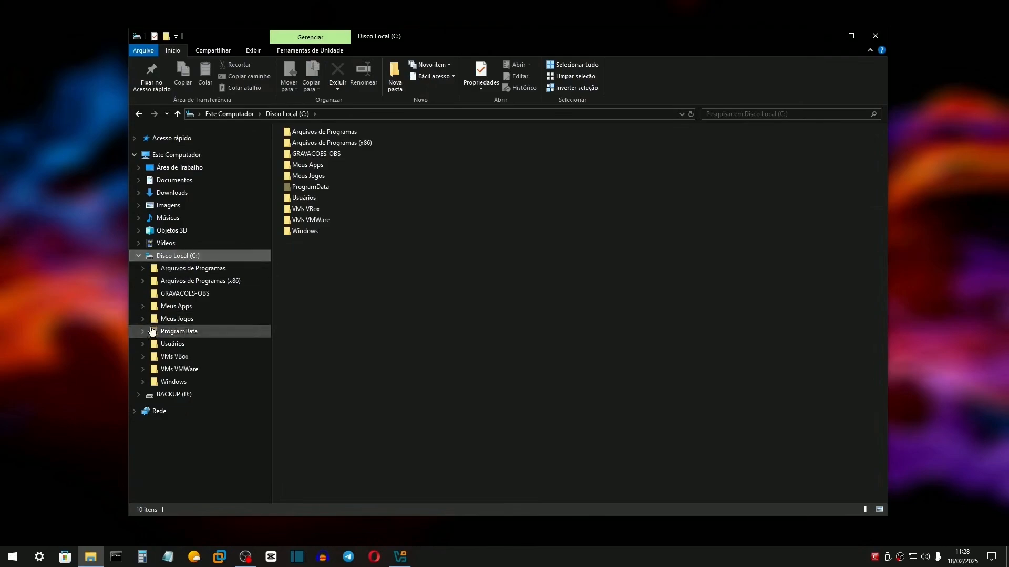
pyautogui.click(174, 357)
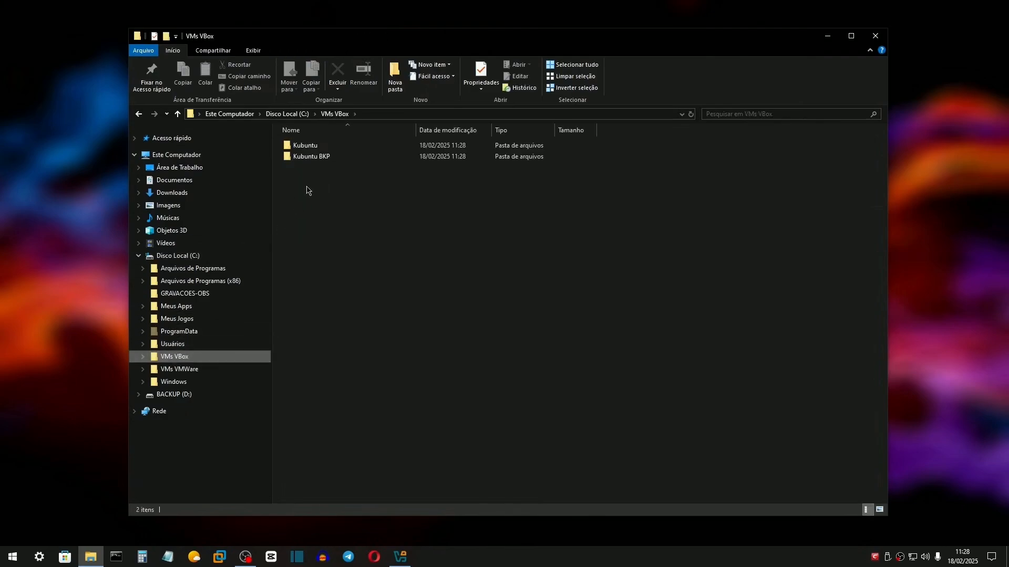
pyautogui.click(303, 146)
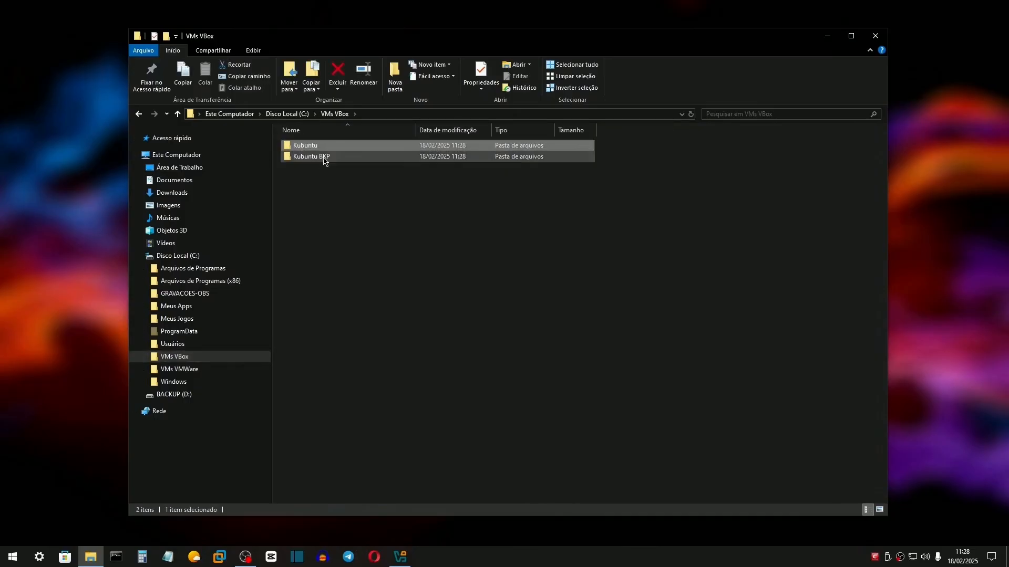
pyautogui.click(323, 159)
pyautogui.doubleClick(316, 149)
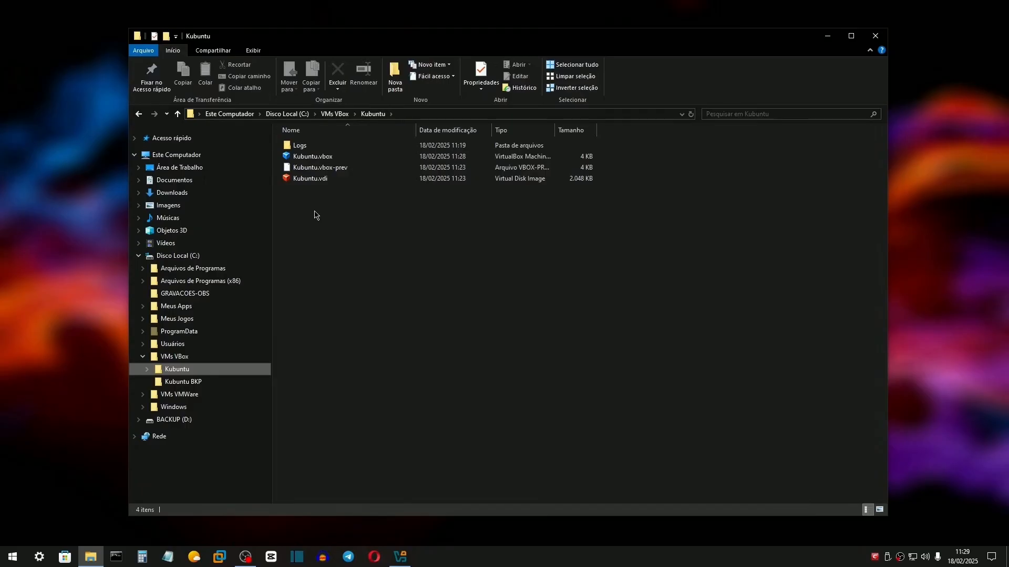
pyautogui.click(338, 178)
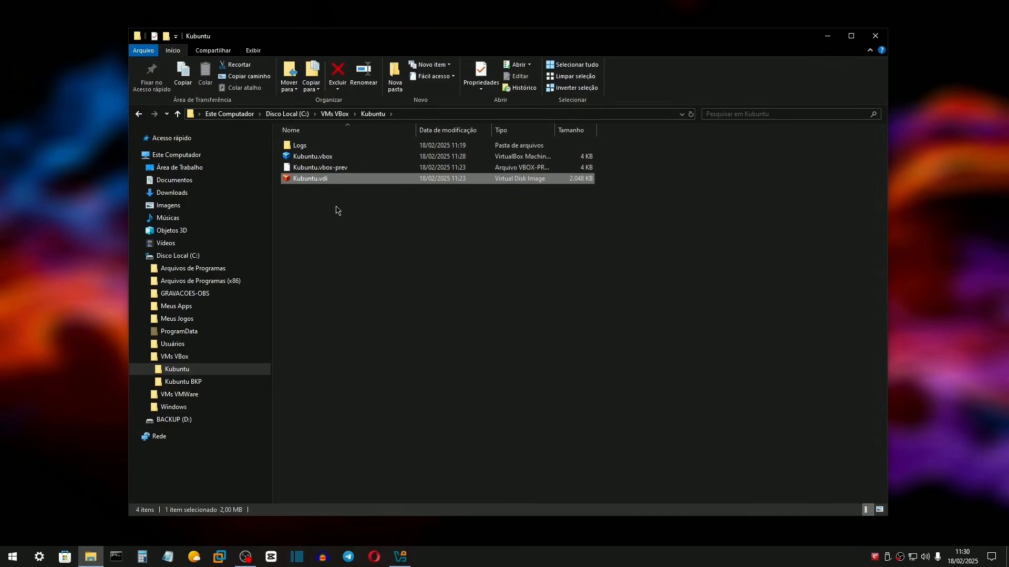
# - Remove the Kubuntu BKP machine together with all its files, checking its folder in C:\VMs VBox before confirming
pyautogui.rightClick(320, 235)
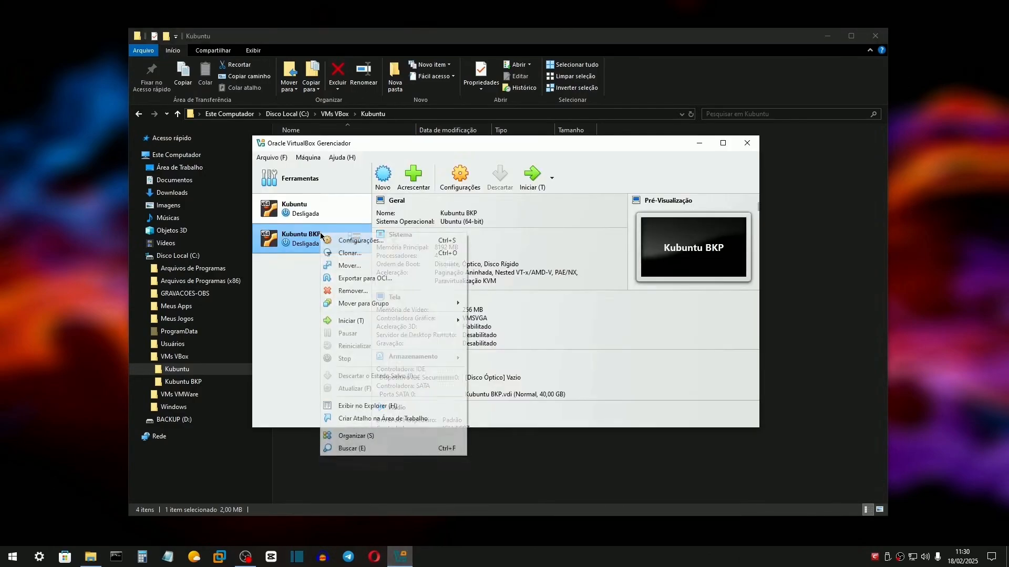
pyautogui.click(337, 291)
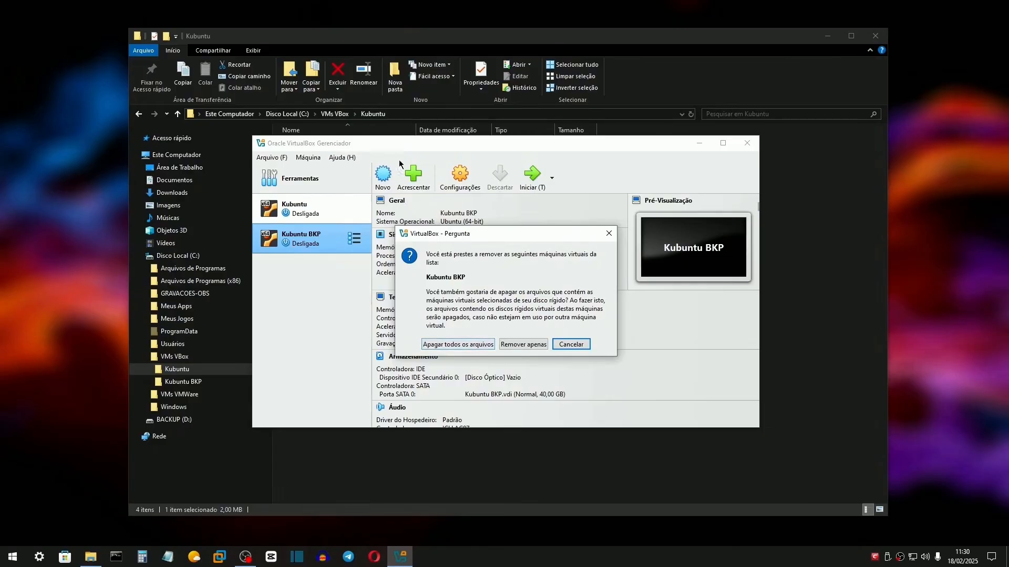
pyautogui.moveTo(530, 35); pyautogui.dragTo(413, 39)
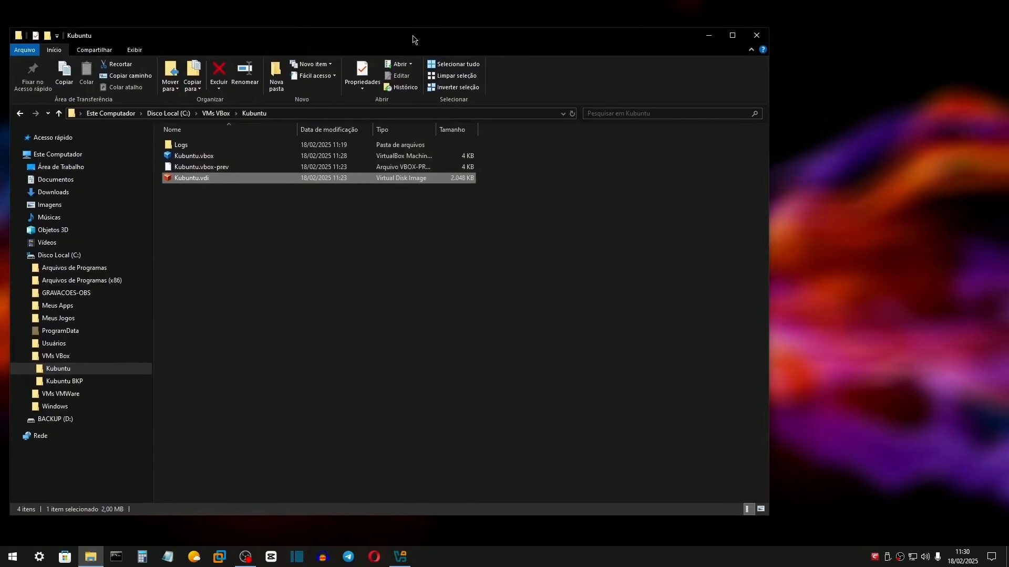
pyautogui.click(52, 357)
pyautogui.click(323, 374)
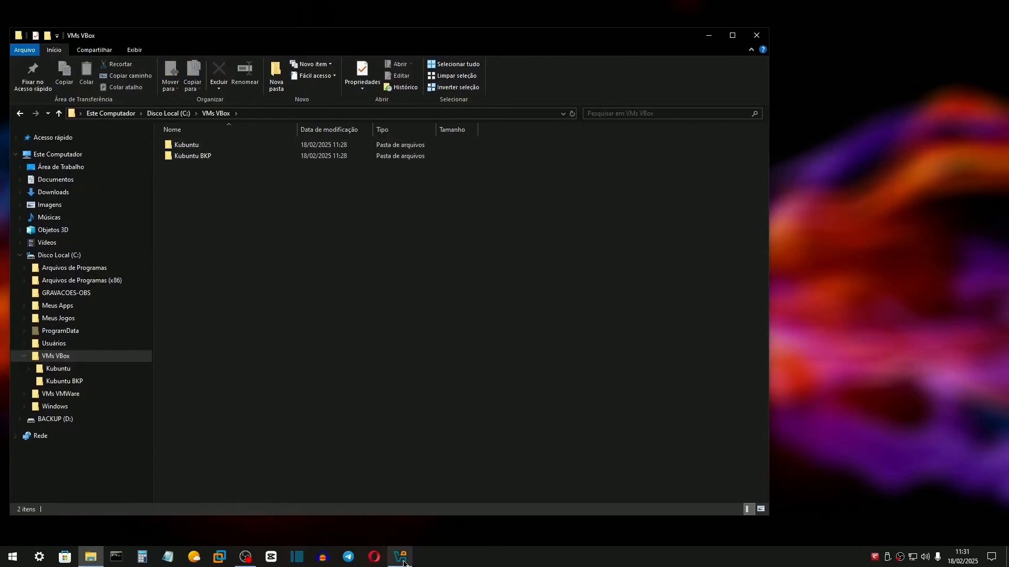
pyautogui.click(400, 557)
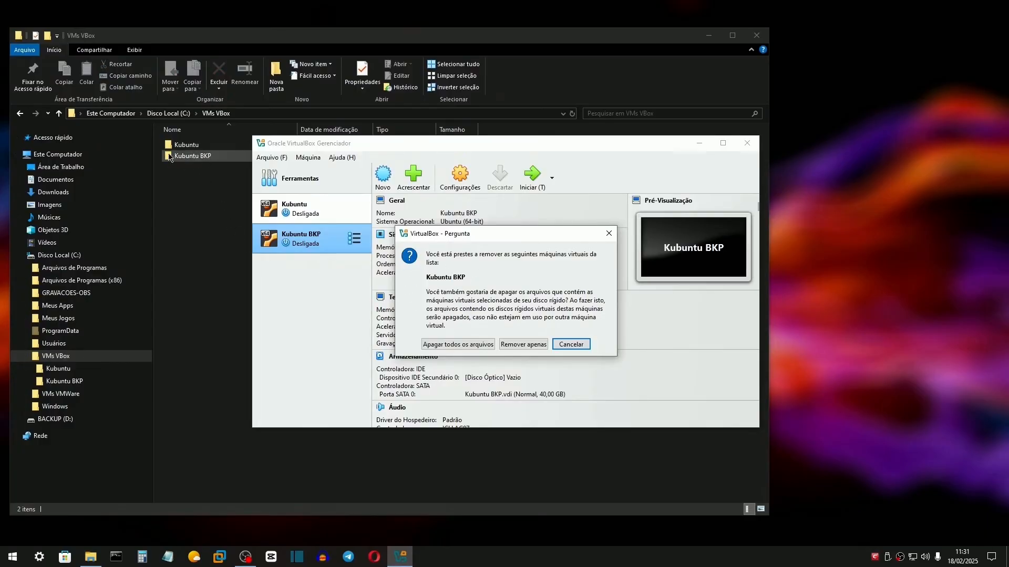
pyautogui.click(444, 345)
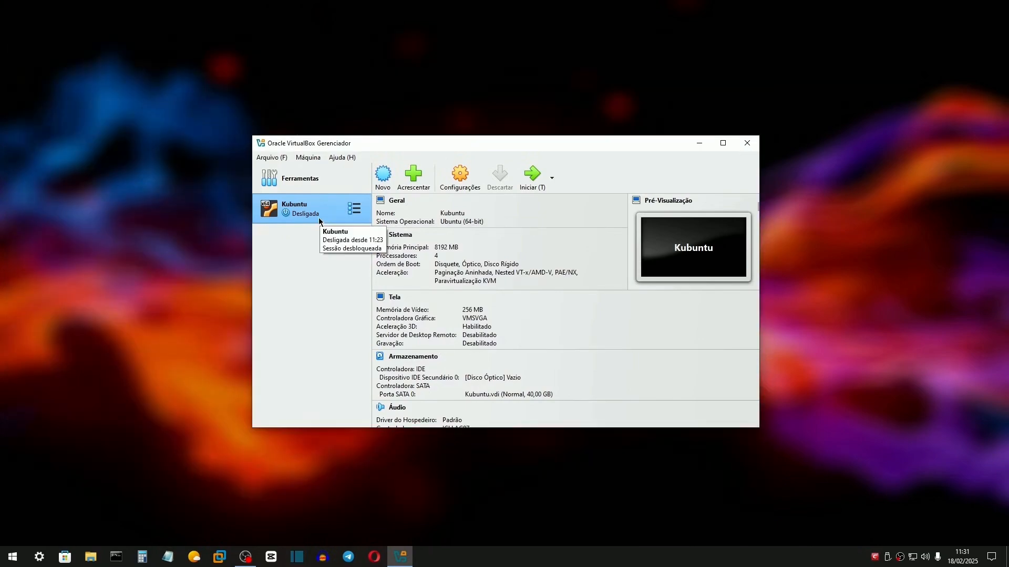
# - Move the Kubuntu machine into a new group, and collapse and expand that group
pyautogui.rightClick(323, 215)
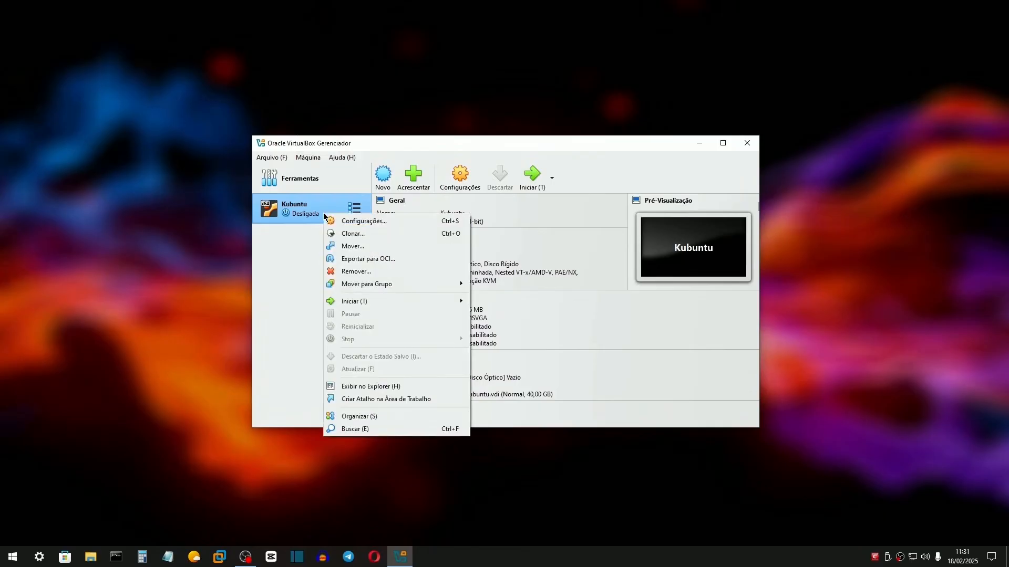
pyautogui.moveTo(392, 283)
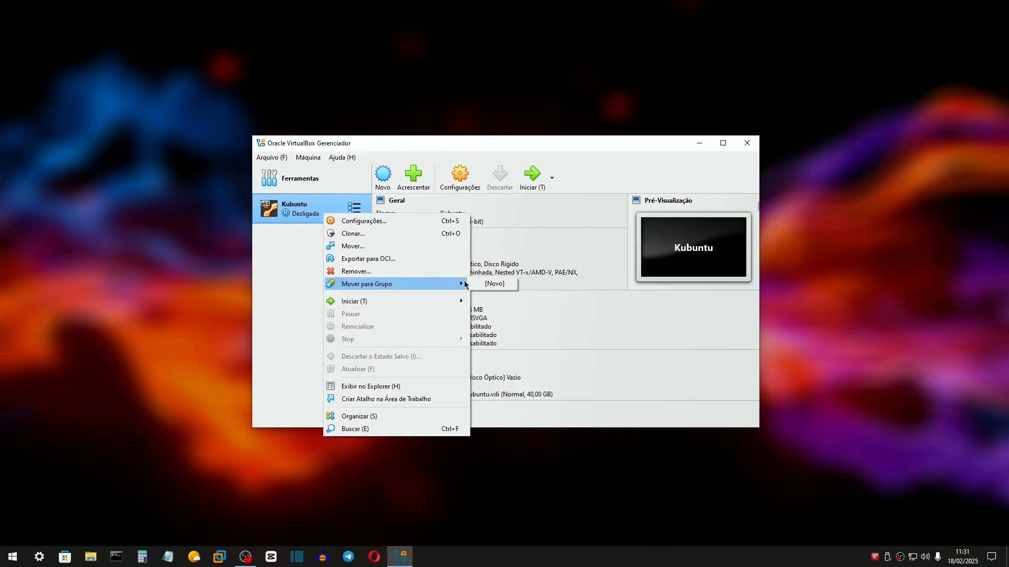
pyautogui.click(488, 284)
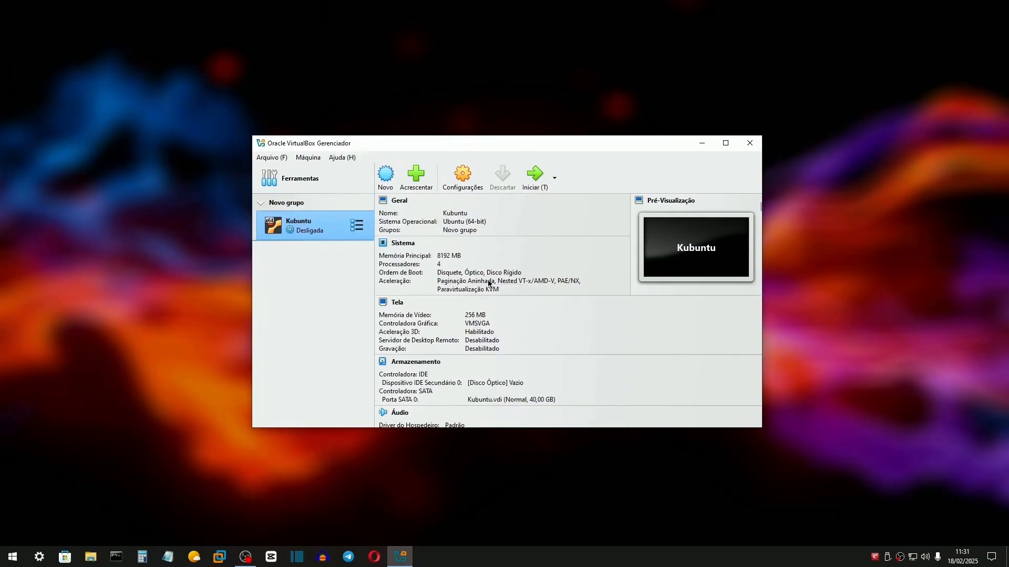
pyautogui.click(262, 204)
pyautogui.click(262, 204)
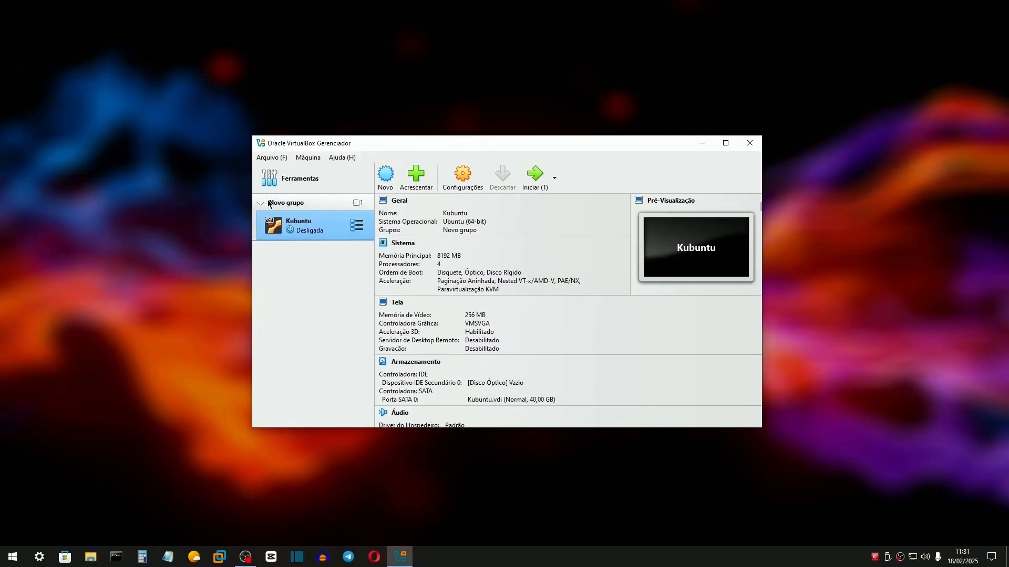
# - Rename the new machine group to VMs Linux
pyautogui.click(295, 206)
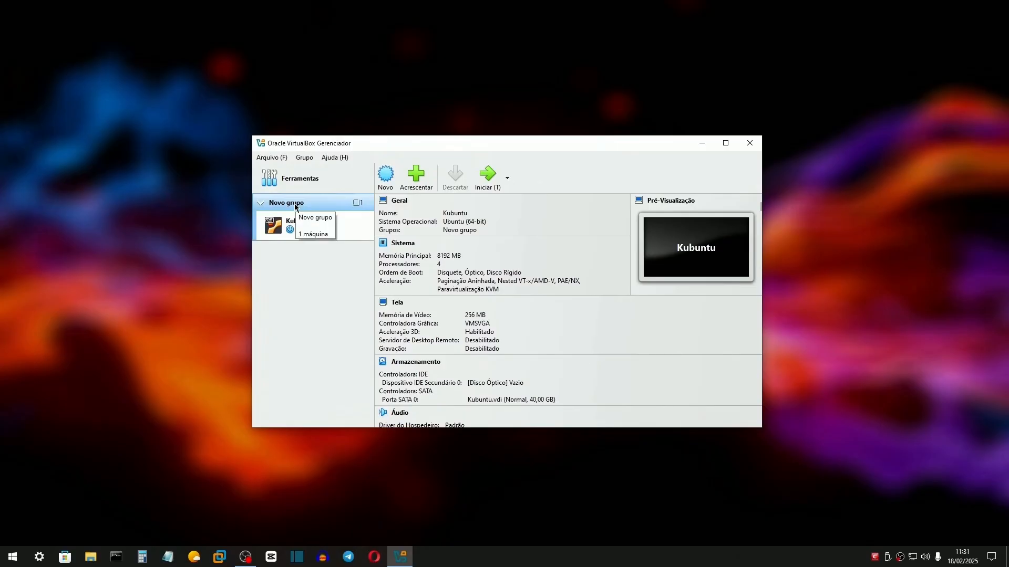
pyautogui.rightClick(295, 206)
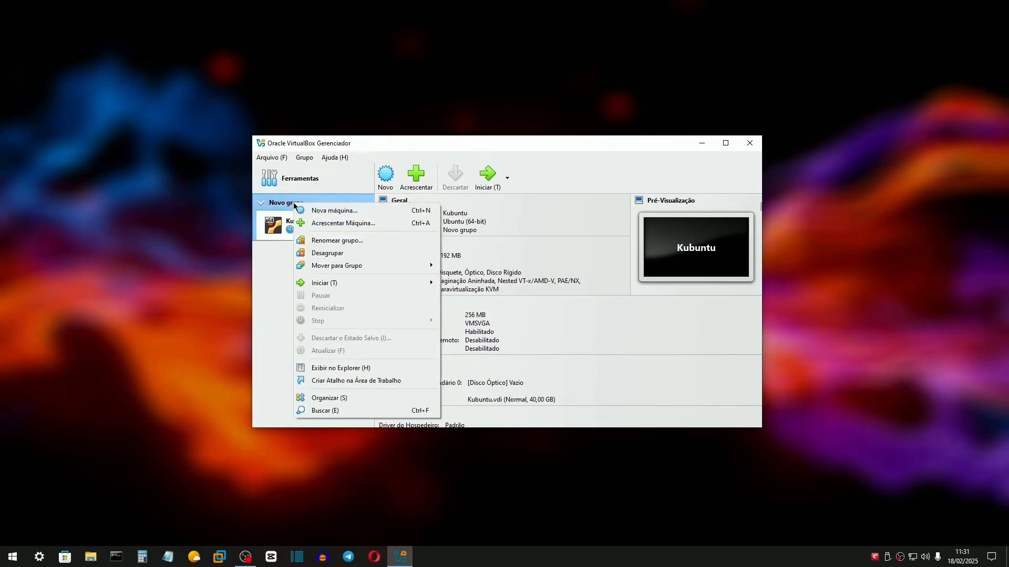
pyautogui.click(315, 240)
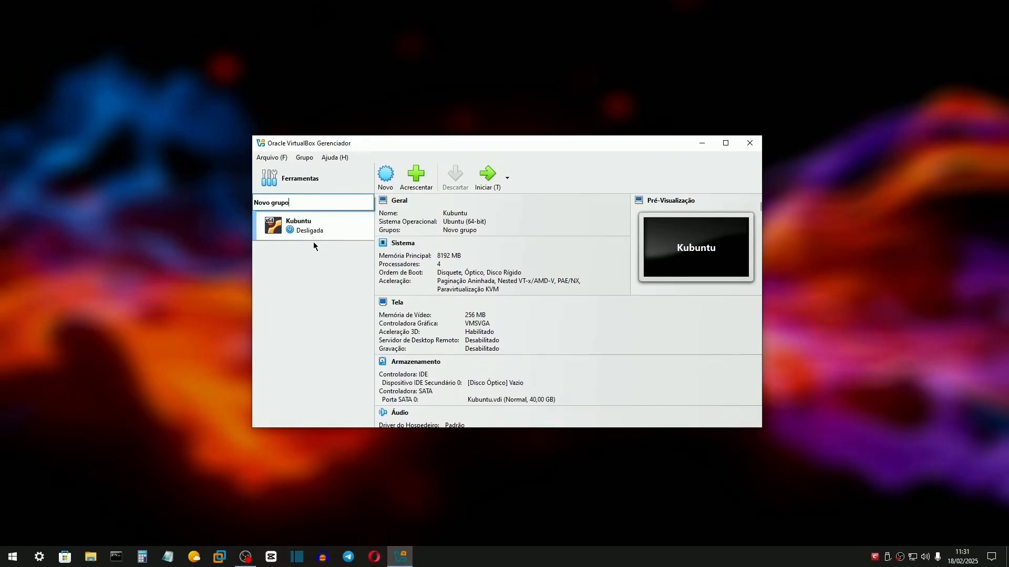
pyautogui.write('vmS lINUX')
pyautogui.hotkey('ctrl', 'a')
pyautogui.write('VMs Linux')
pyautogui.press('Return')
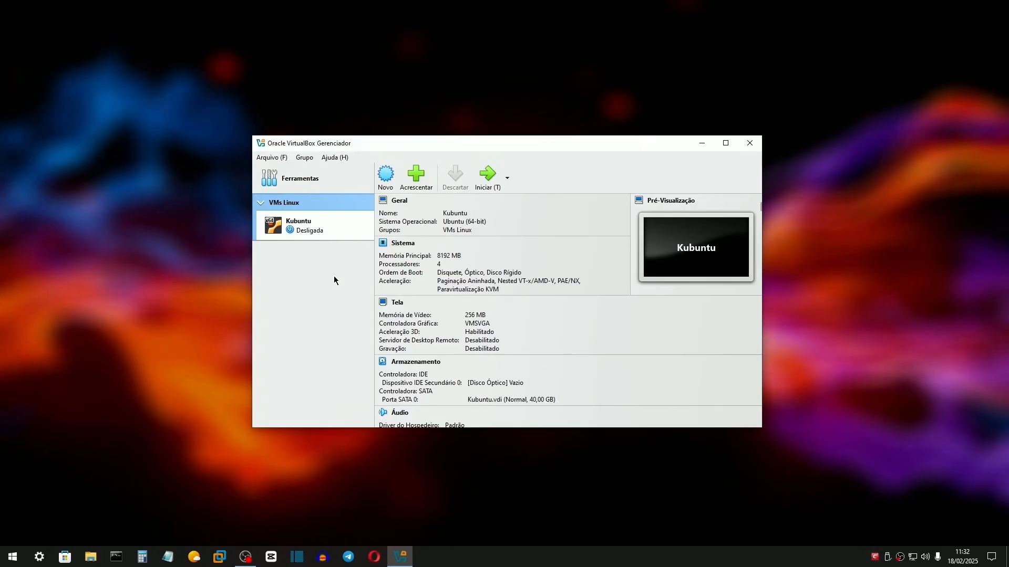
# - Look through the commands available for the VMs Linux group and the manager's file commands
pyautogui.click(312, 158)
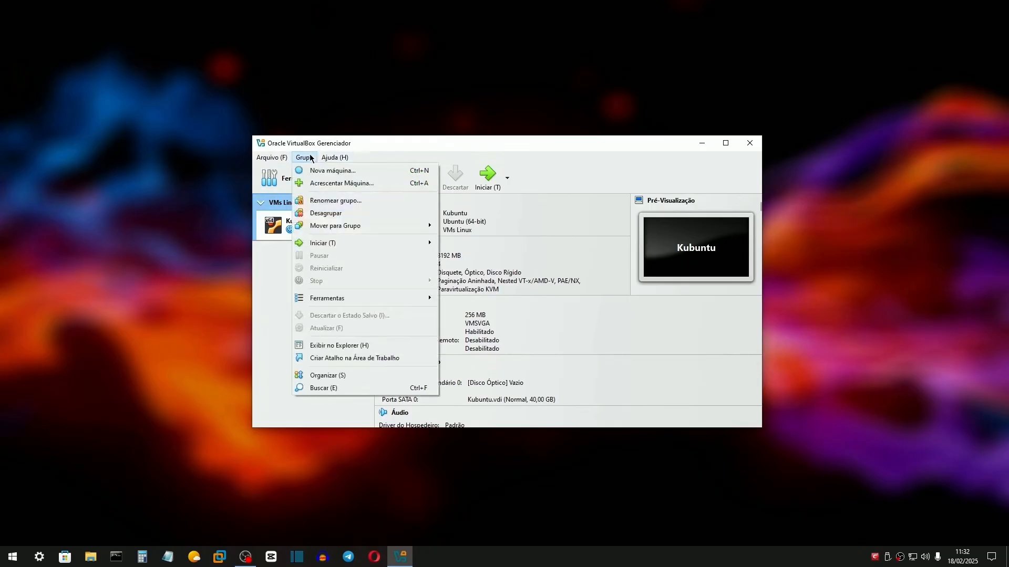
pyautogui.moveTo(289, 160)
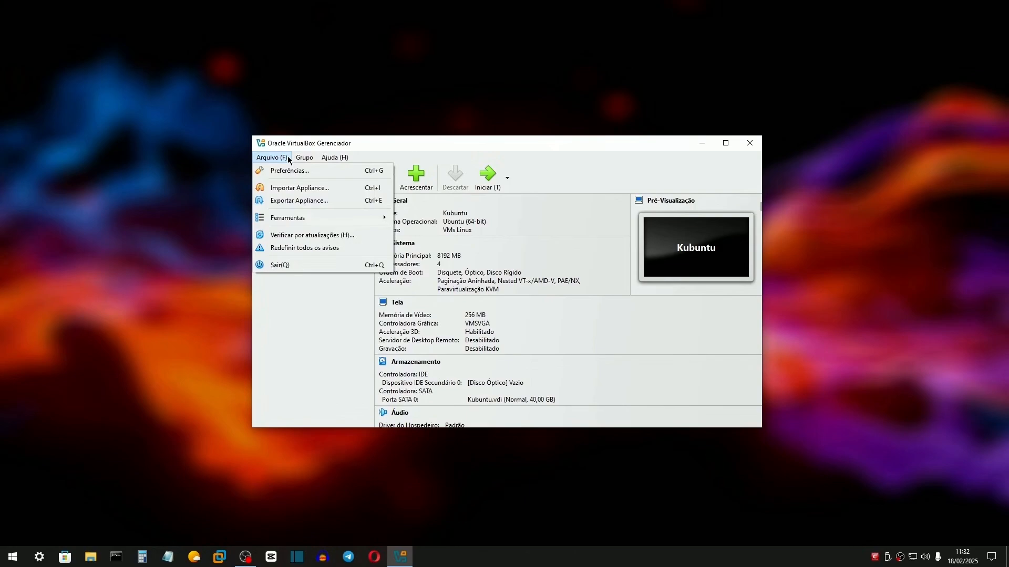